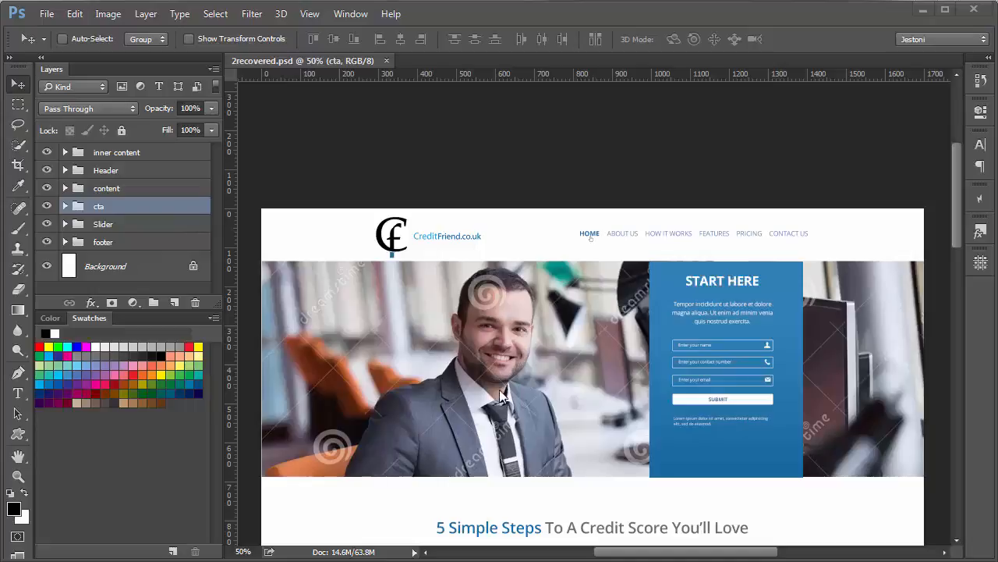
Extend the canvas height to 3100 pixels, anchored at the bottom centre so the extra space is added above the header
{"action": "left_click", "coordinate": [108, 14]}
{"action": "left_click", "coordinate": [156, 141]}
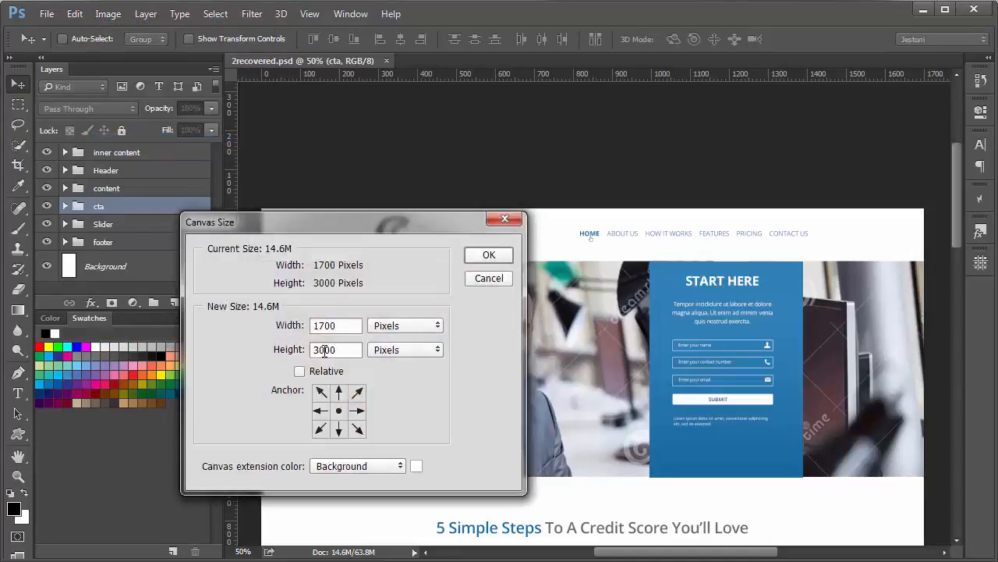
{"action": "left_click_drag", "start_coordinate": [326, 351], "coordinate": [321, 351]}
{"action": "type", "text": "1"}
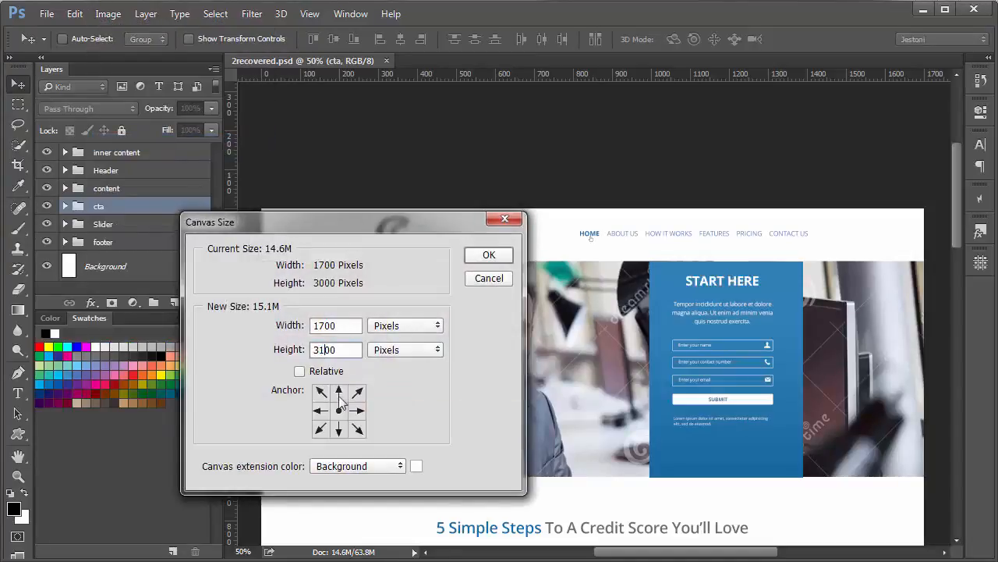
{"action": "left_click", "coordinate": [339, 429]}
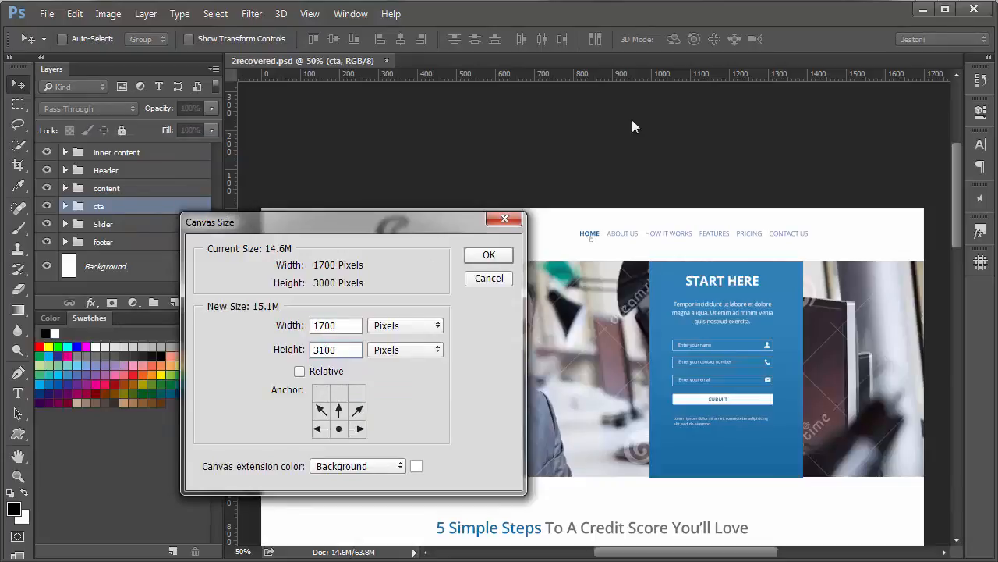
{"action": "left_click", "coordinate": [505, 254]}
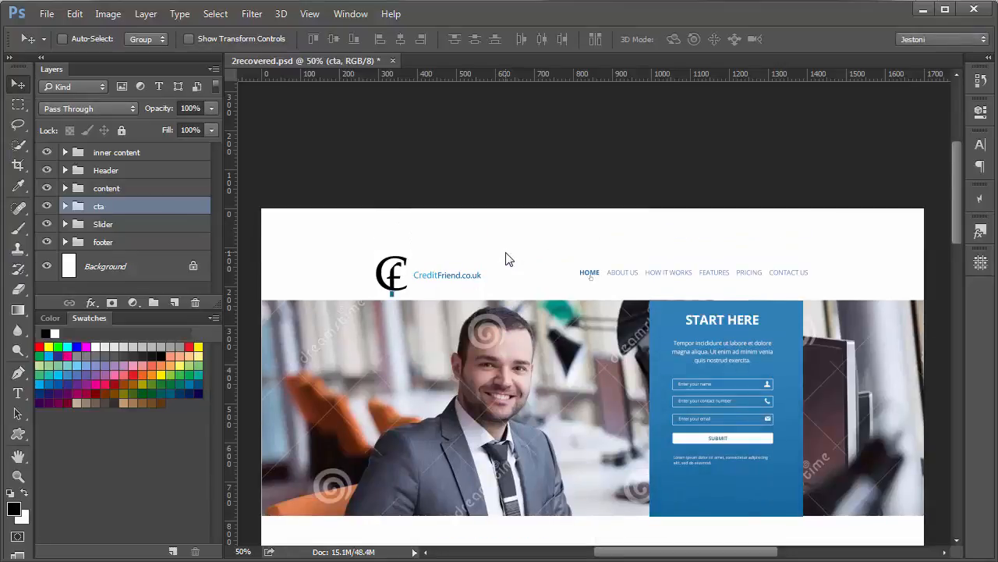
Show the layout guides over the page
{"action": "key", "text": "ctrl+plus"}
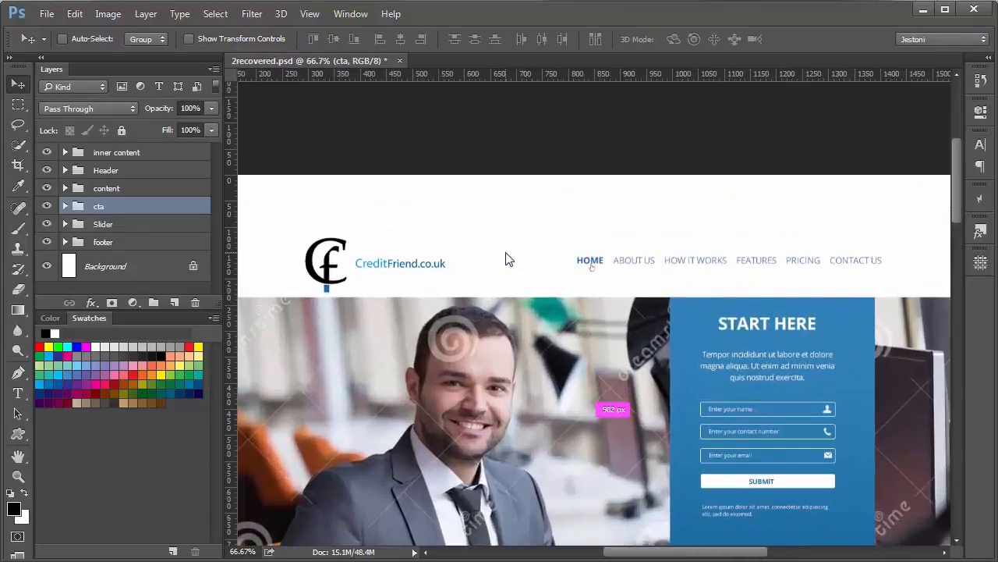
{"action": "key", "text": "ctrl+semicolon"}
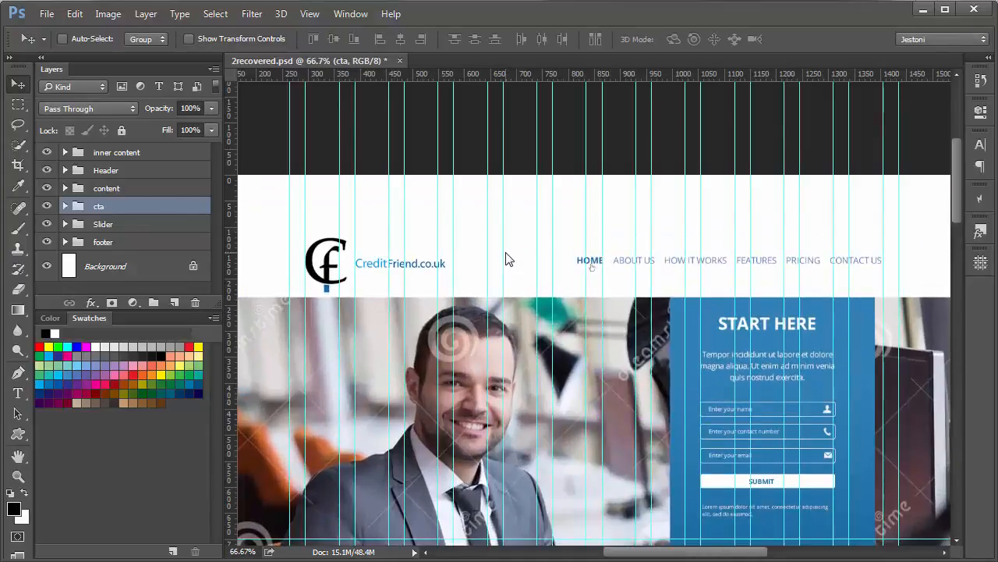
{"action": "left_click", "coordinate": [310, 14]}
{"action": "left_click", "coordinate": [358, 343]}
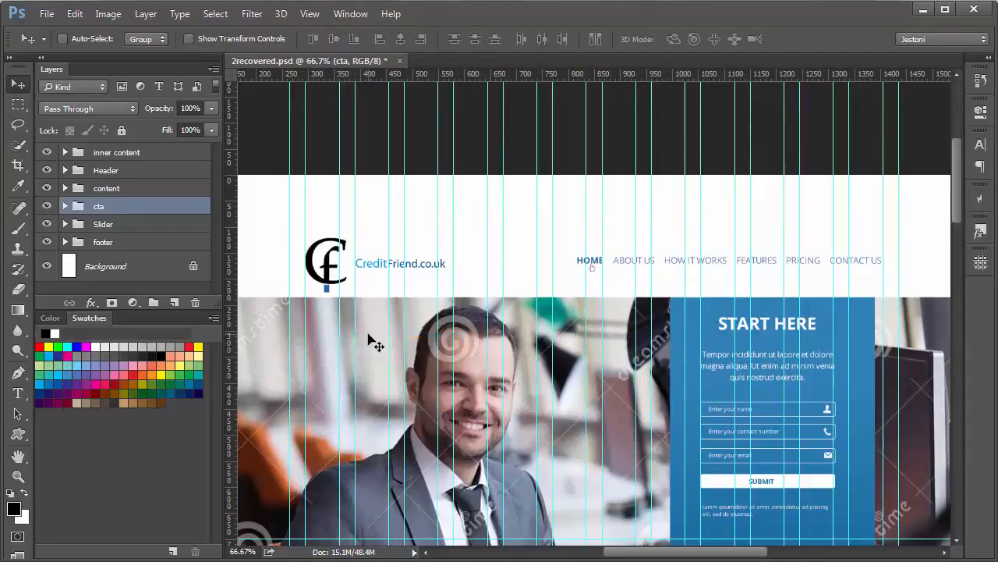
Move the logo to the upper part of the header, scale it to 33.20%, and align it with the left column guide
{"action": "left_click", "coordinate": [65, 170]}
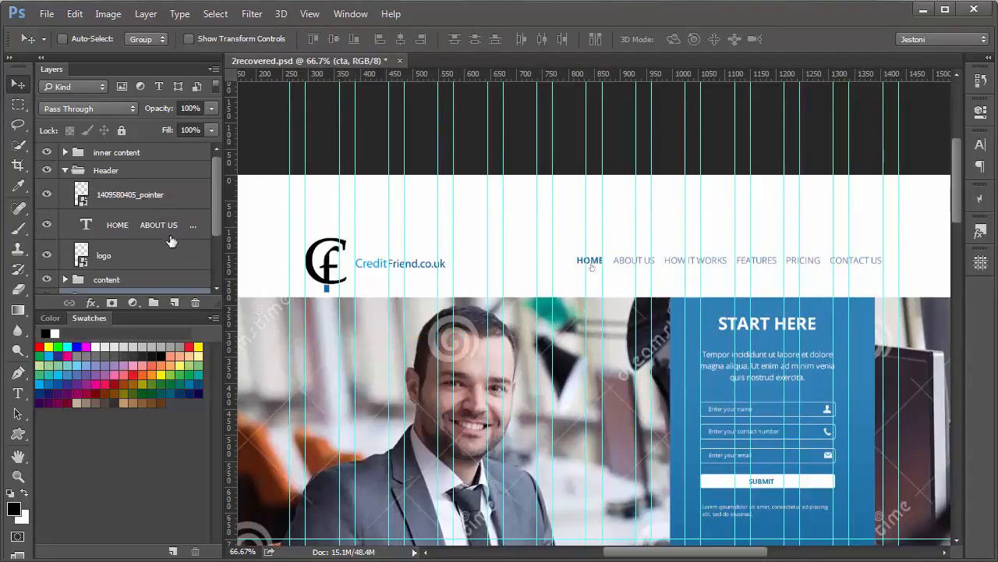
{"action": "left_click", "coordinate": [156, 255]}
{"action": "left_click_drag", "start_coordinate": [253, 263], "coordinate": [262, 187]}
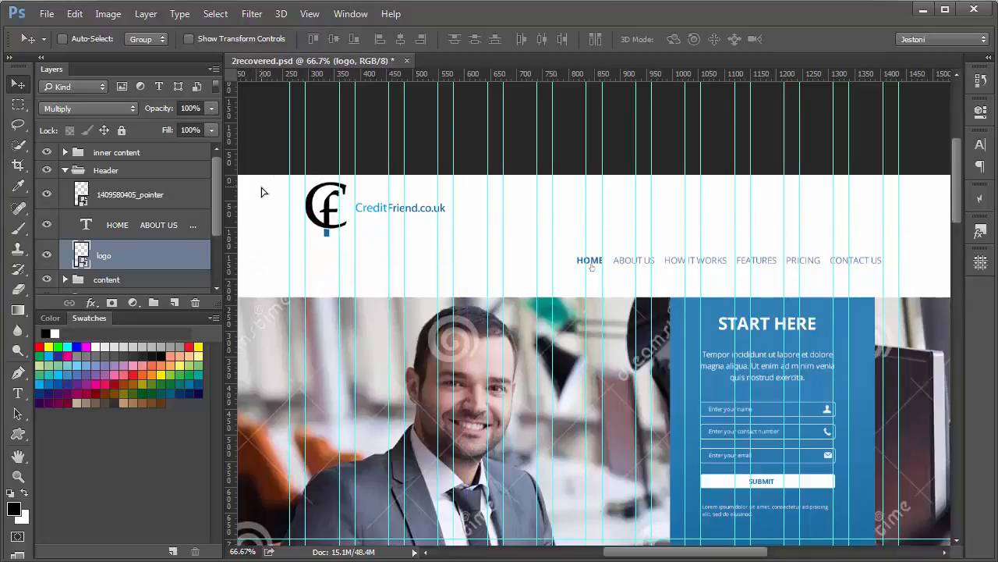
{"action": "key", "text": "ctrl+t"}
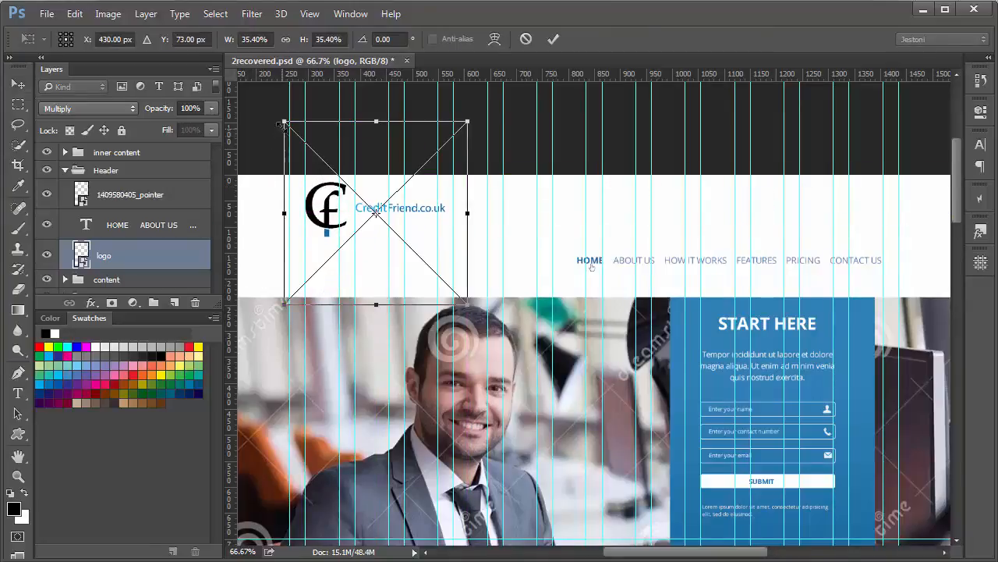
{"action": "left_click_drag", "start_coordinate": [283, 122], "coordinate": [296, 132]}
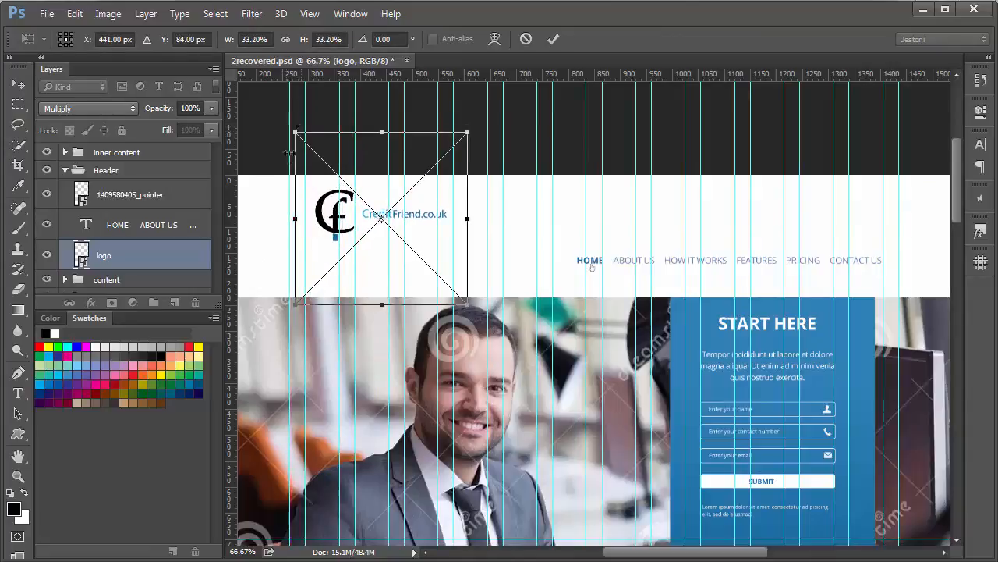
{"action": "key", "text": "Return"}
{"action": "left_click_drag", "start_coordinate": [292, 169], "coordinate": [276, 158]}
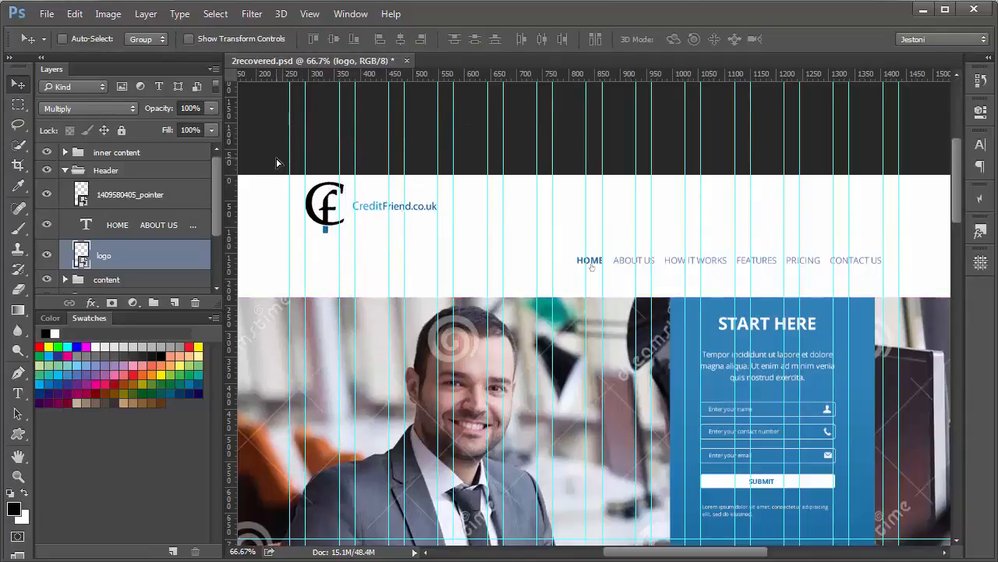
Move the navigation menu text and the pointer icon left so they sit beneath the logo
{"action": "left_click", "coordinate": [123, 226]}
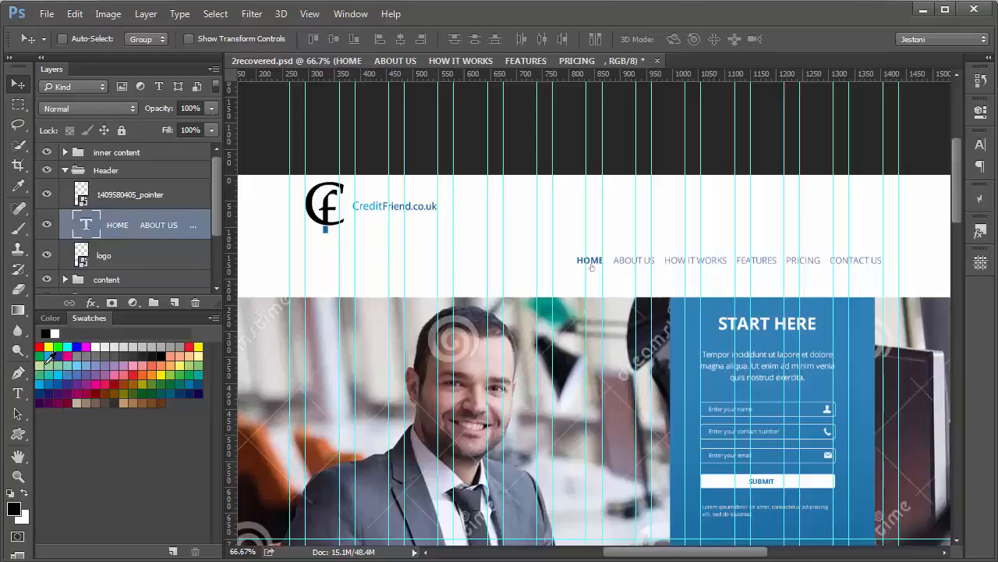
{"action": "left_click_drag", "start_coordinate": [495, 367], "coordinate": [309, 363]}
{"action": "left_click", "coordinate": [148, 194]}
{"action": "left_click_drag", "start_coordinate": [497, 393], "coordinate": [305, 393]}
Move the ABOUT US item in the navigation menu text so that it follows PRICING
{"action": "key", "text": "t"}
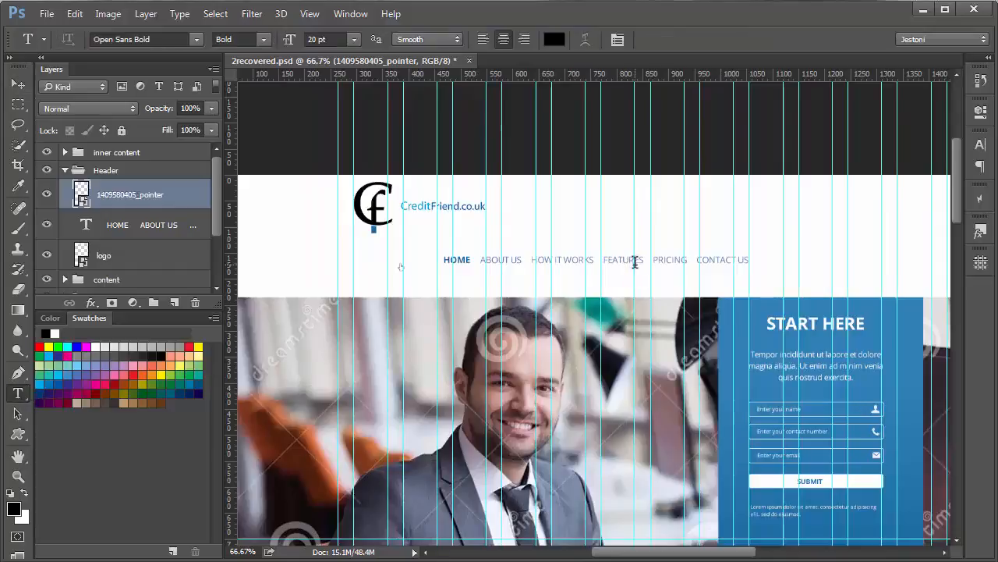
{"action": "left_click_drag", "start_coordinate": [522, 260], "coordinate": [475, 268]}
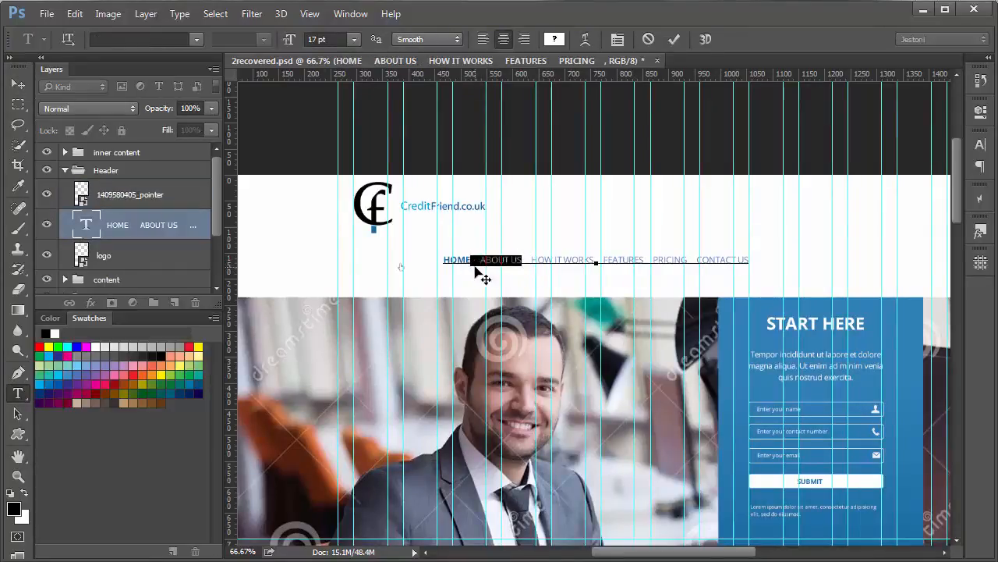
{"action": "right_click", "coordinate": [495, 263]}
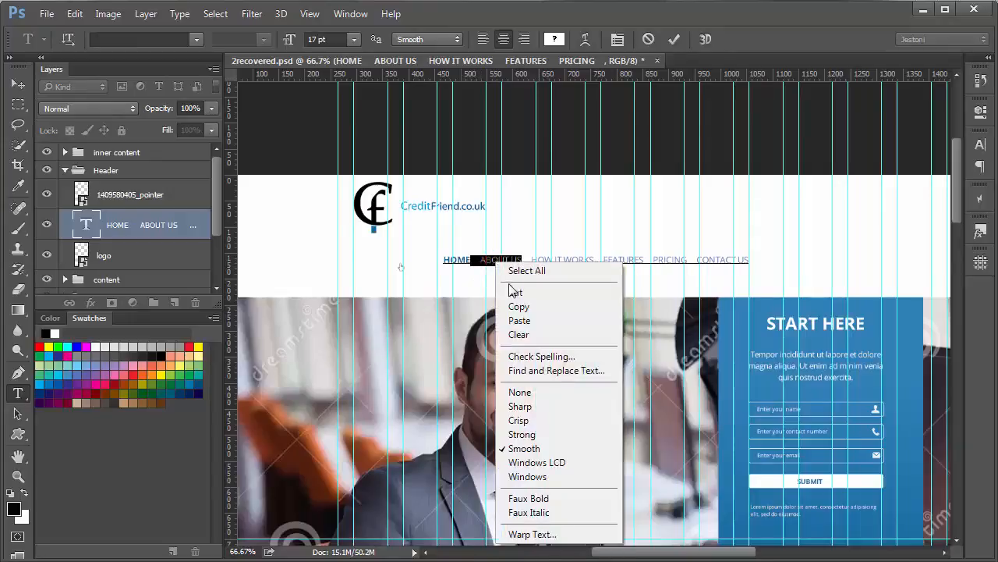
{"action": "left_click", "coordinate": [513, 291]}
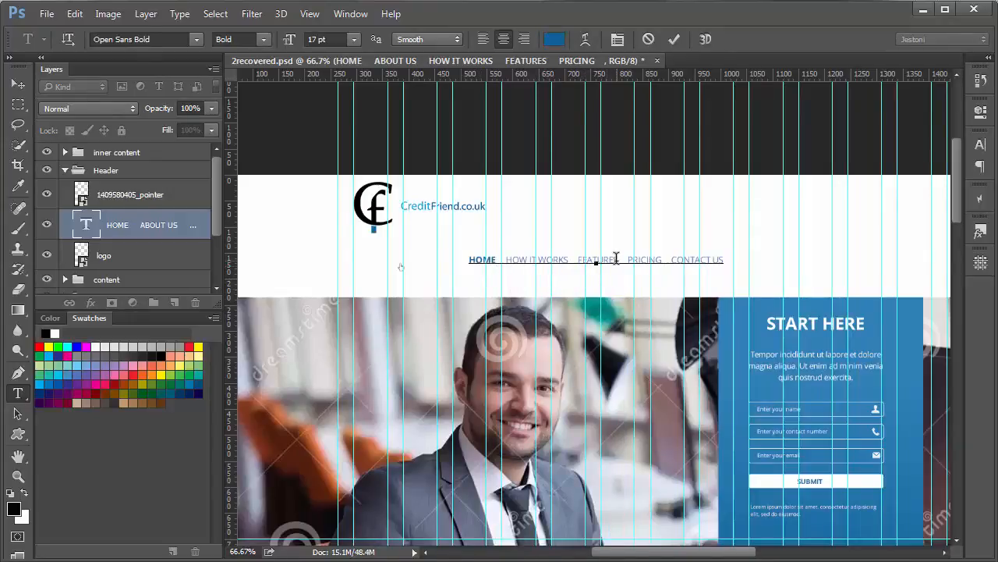
{"action": "left_click", "coordinate": [662, 259]}
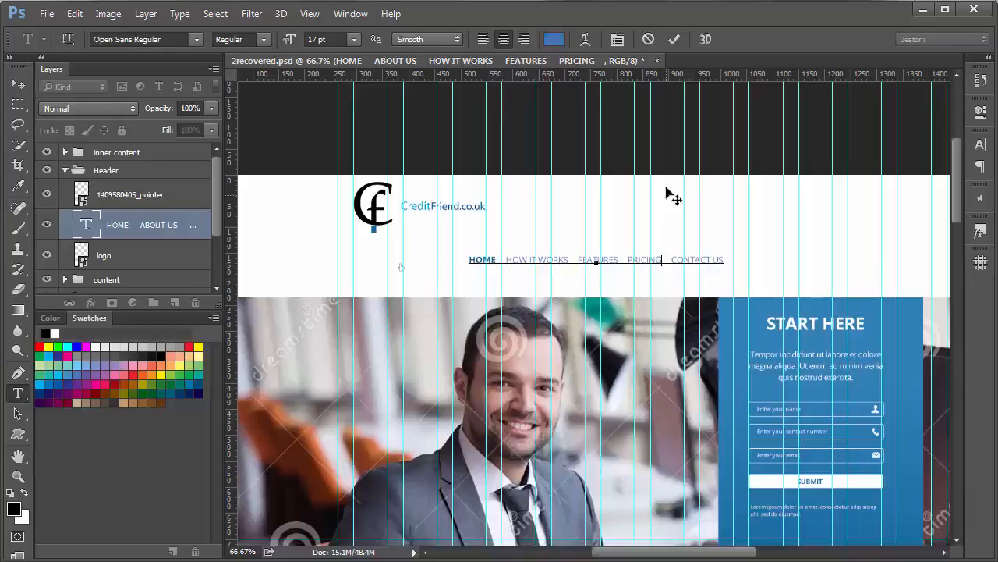
{"action": "key", "text": "ctrl+v"}
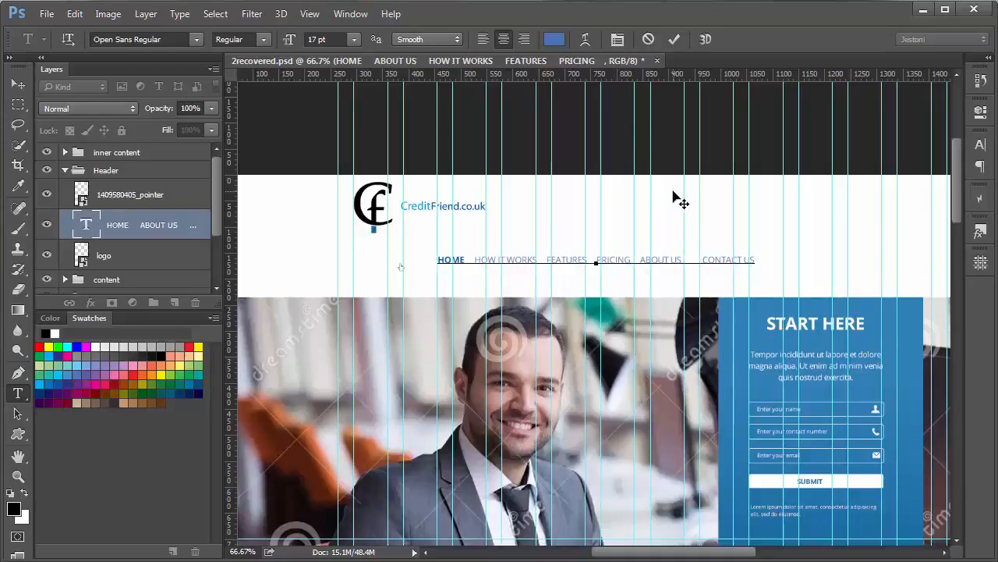
Add the menu items BENEFITS and TESTIMONIALS between ABOUT US and CONTACT US
{"action": "type", "text": "BENEFITS"}
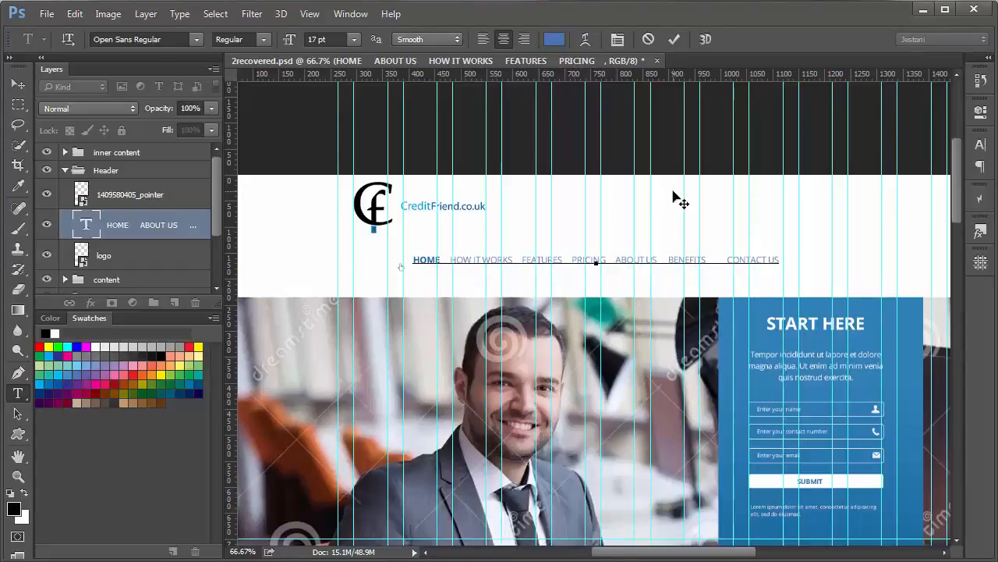
{"action": "type", "text": "     TESTIMONI"}
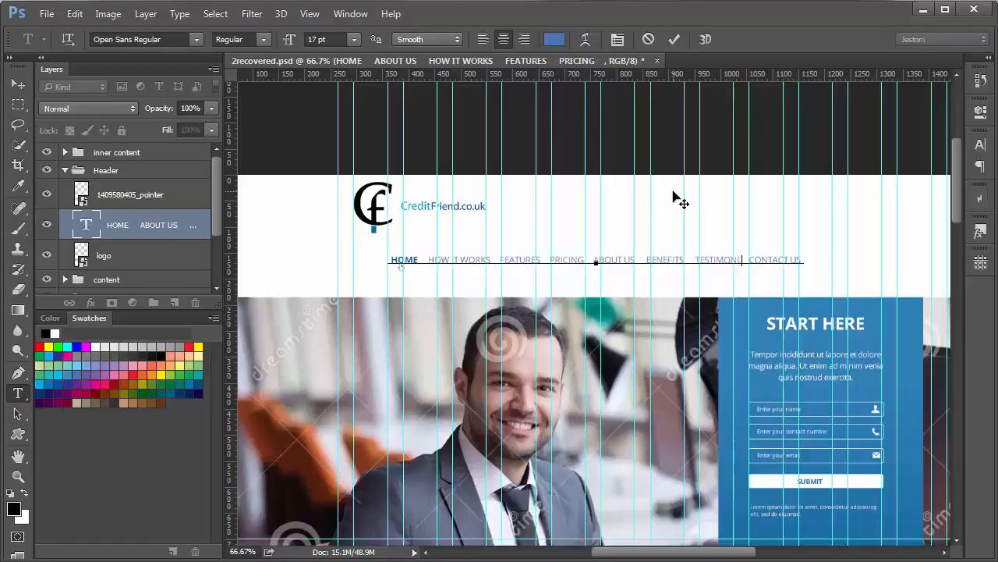
{"action": "type", "text": "ALS"}
Set the whole navigation menu text to 21 pt and shift it right beneath the logo
{"action": "key", "text": "ctrl+a"}
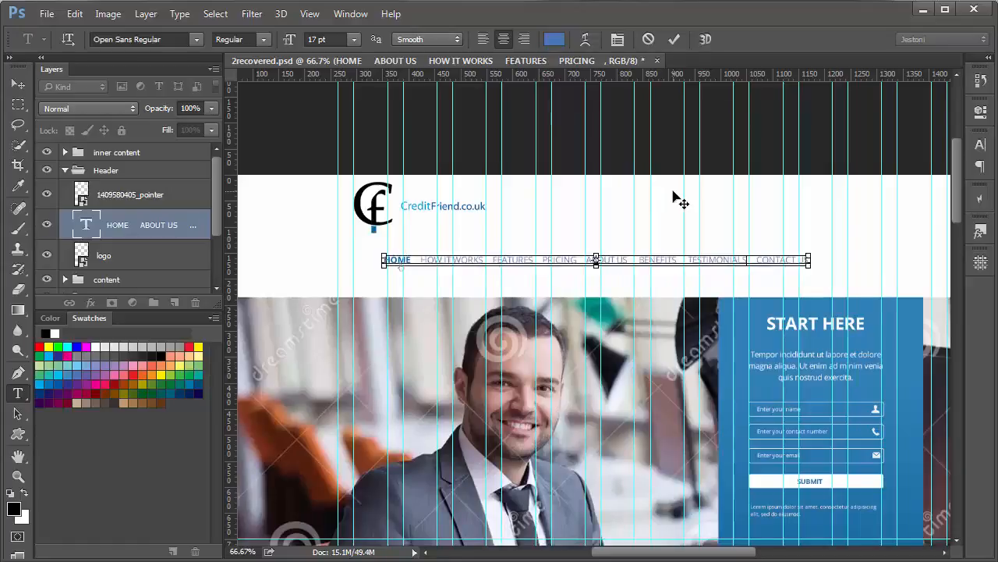
{"action": "left_click", "coordinate": [310, 40]}
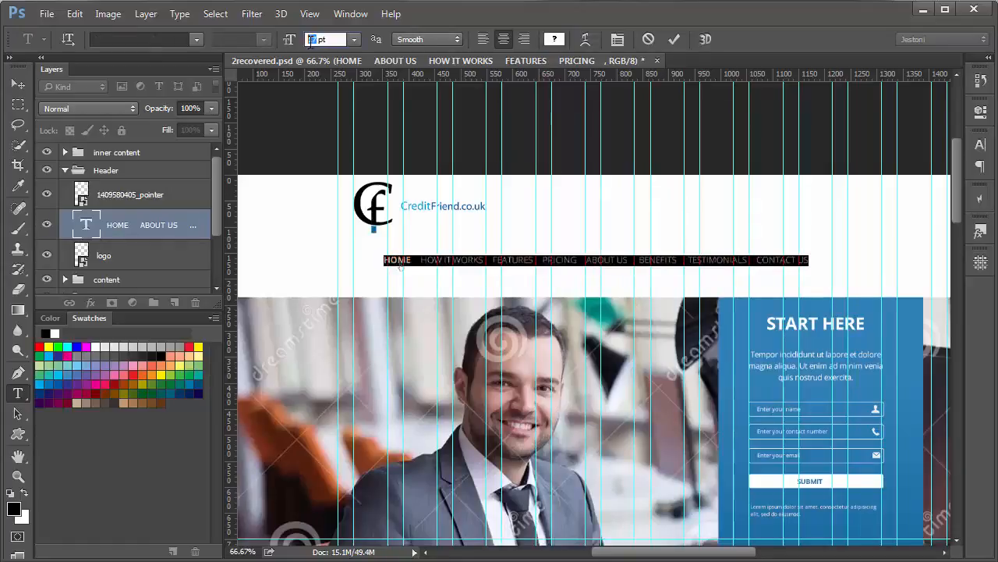
{"action": "type", "text": "21"}
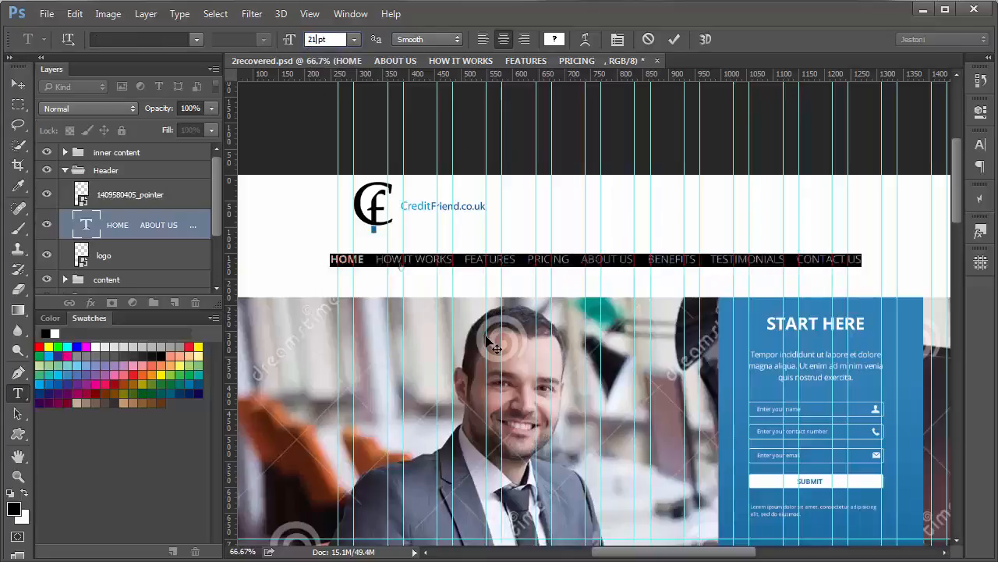
{"action": "key", "text": "Return"}
{"action": "left_click_drag", "start_coordinate": [507, 353], "coordinate": [539, 351]}
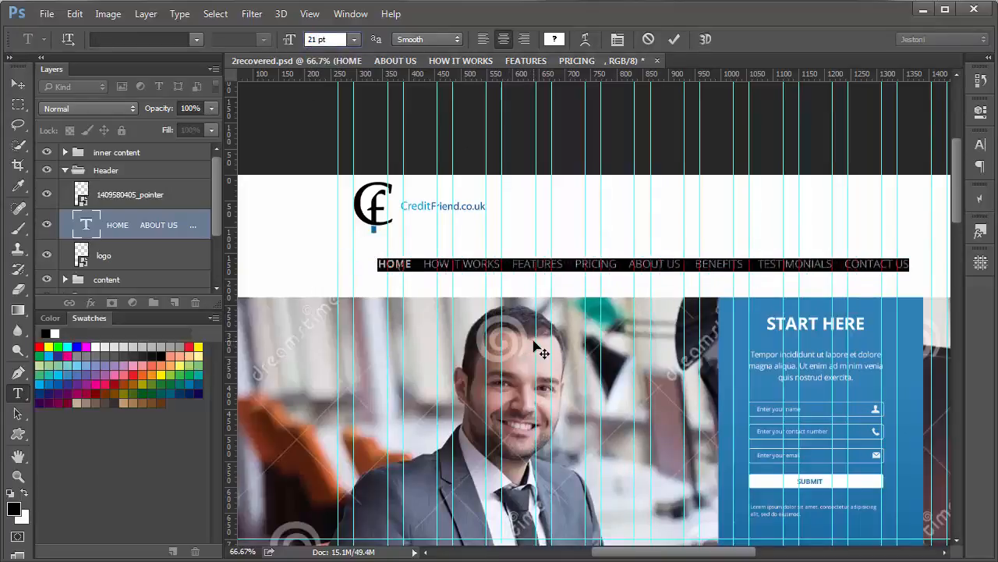
{"action": "left_click", "coordinate": [675, 39]}
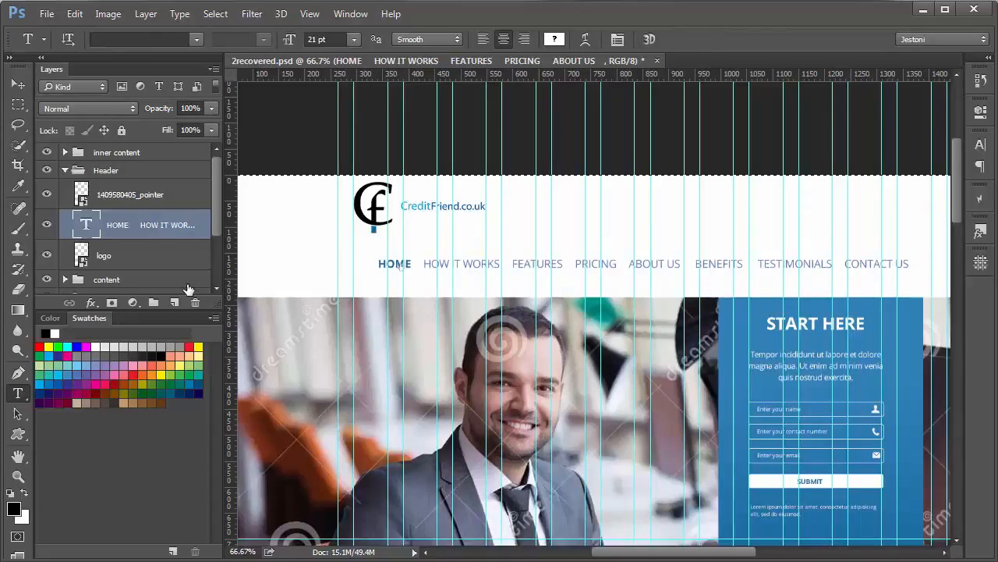
Centre the navigation menu text horizontally on the canvas and clear the selection
{"action": "key", "text": "v"}
{"action": "left_click", "coordinate": [400, 39]}
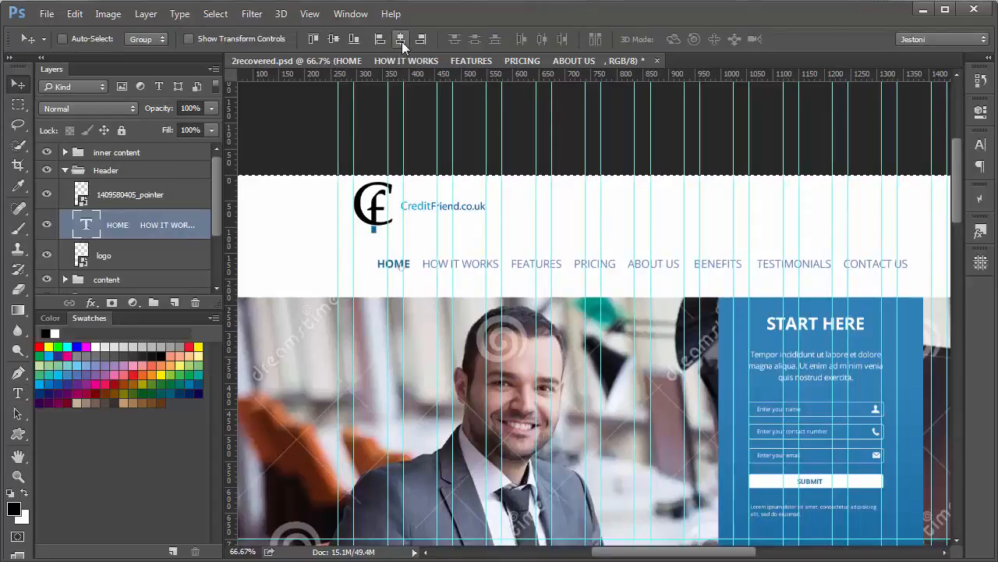
{"action": "key", "text": "ctrl+d"}
Nudge the logo slightly down in the header
{"action": "left_click", "coordinate": [191, 204]}
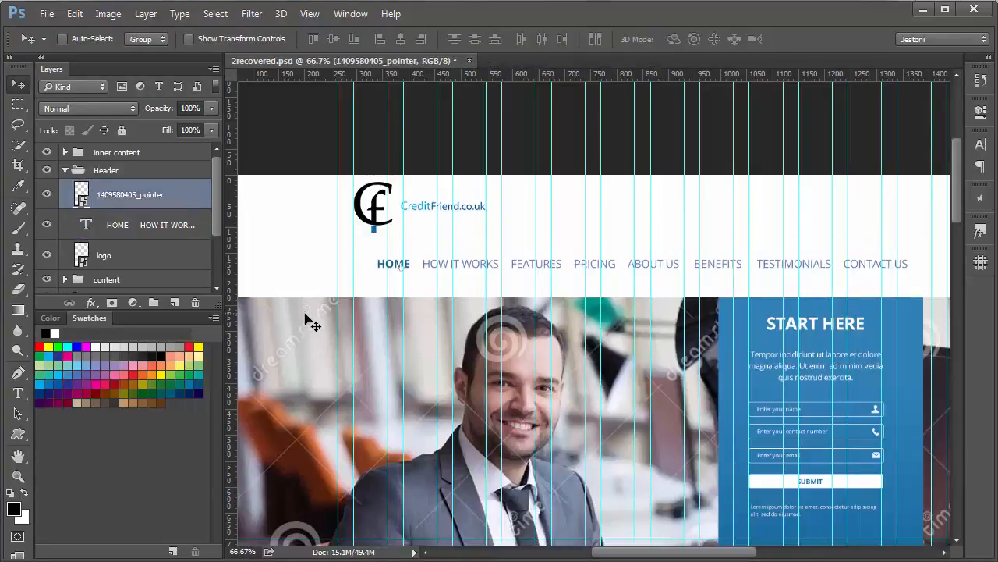
{"action": "left_click_drag", "start_coordinate": [377, 337], "coordinate": [331, 321]}
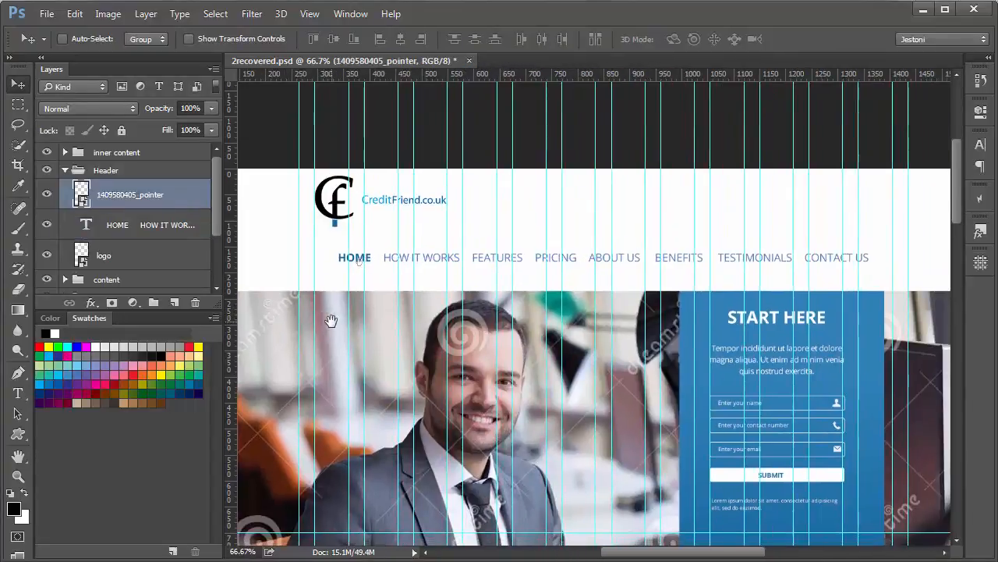
{"action": "key", "text": "ctrl+semicolon"}
{"action": "key", "text": "ctrl+semicolon"}
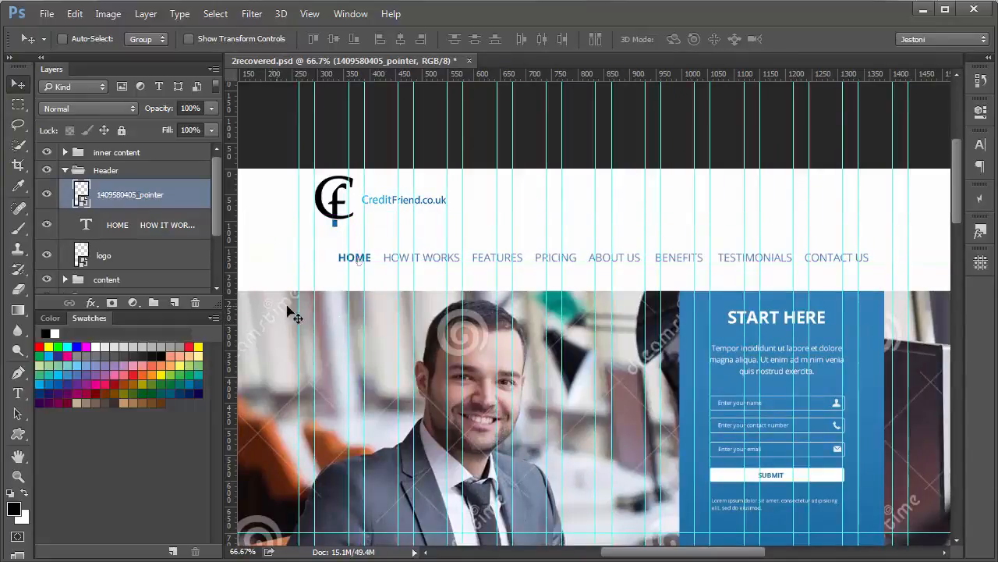
{"action": "left_click", "coordinate": [187, 263]}
{"action": "key", "text": "Down"}
{"action": "key", "text": "Down"}
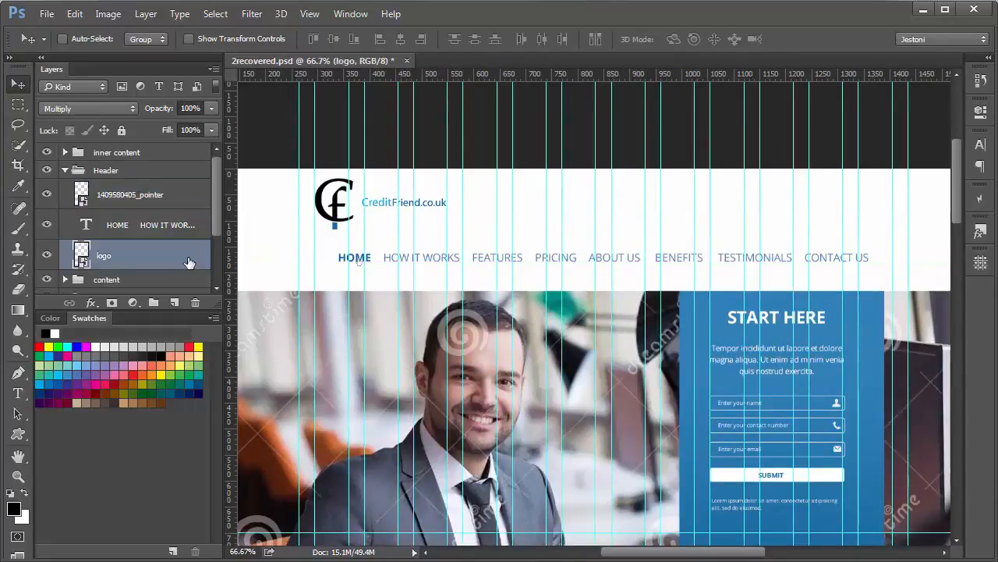
Nudge the navigation menu text and the pointer icon down together by about 10 px
{"action": "left_click", "coordinate": [190, 207]}
{"action": "left_click", "coordinate": [191, 225], "text": "ctrl"}
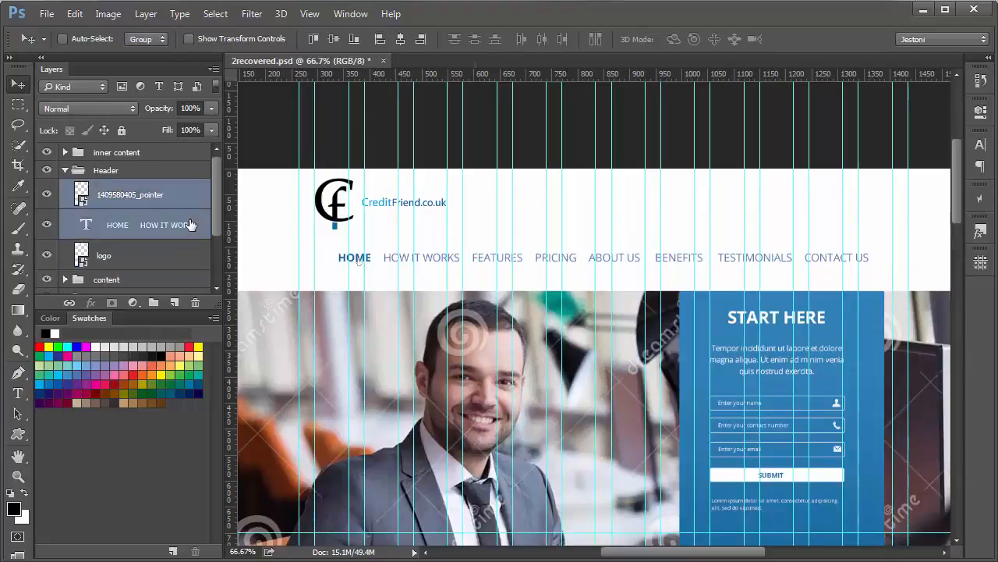
{"action": "key", "text": "Down"}
{"action": "key", "text": "Down"}
{"action": "key", "text": "Down"}
{"action": "key", "text": "Down"}
{"action": "key", "text": "Down"}
{"action": "key", "text": "Down"}
{"action": "key", "text": "Down"}
{"action": "key", "text": "Down"}
{"action": "key", "text": "Down"}
{"action": "key", "text": "Down"}
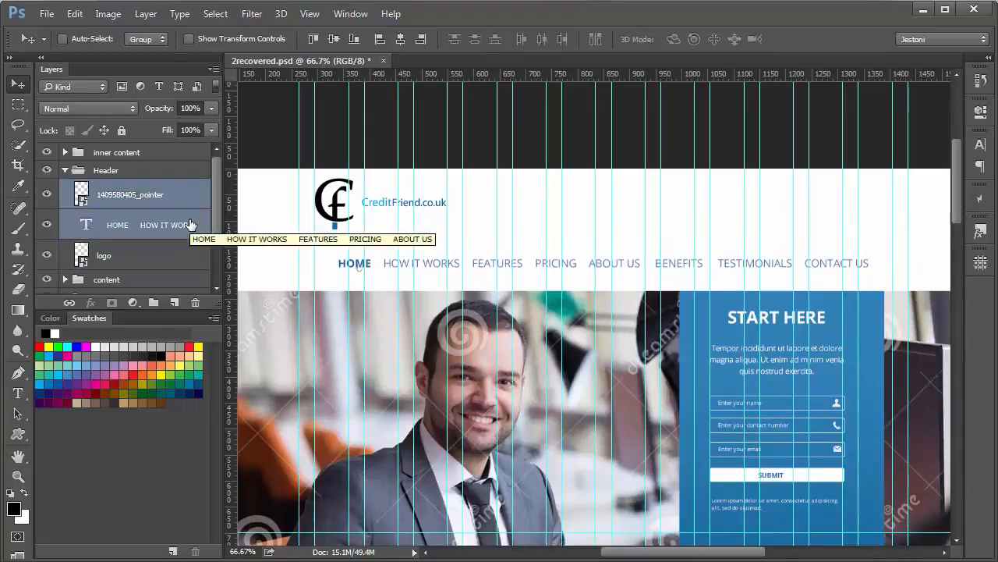
Place the auricular6 phone icon scaled to 9.52% and move it into the header's white area, opposite the logo
{"action": "left_click_drag", "start_coordinate": [506, 289], "coordinate": [429, 304]}
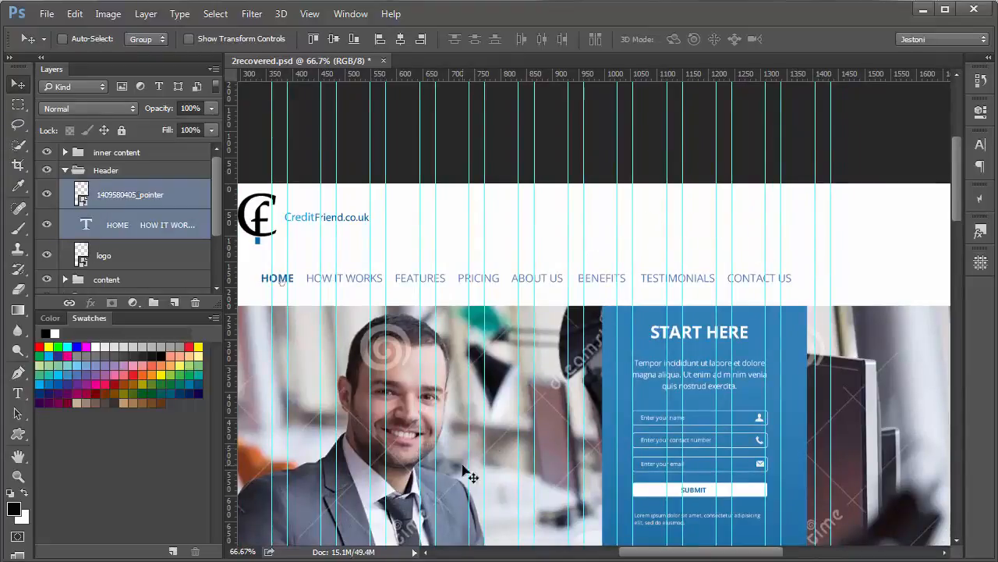
{"action": "left_click", "coordinate": [438, 560]}
{"action": "left_click_drag", "start_coordinate": [352, 337], "coordinate": [538, 258]}
{"action": "left_click_drag", "start_coordinate": [485, 203], "coordinate": [796, 279]}
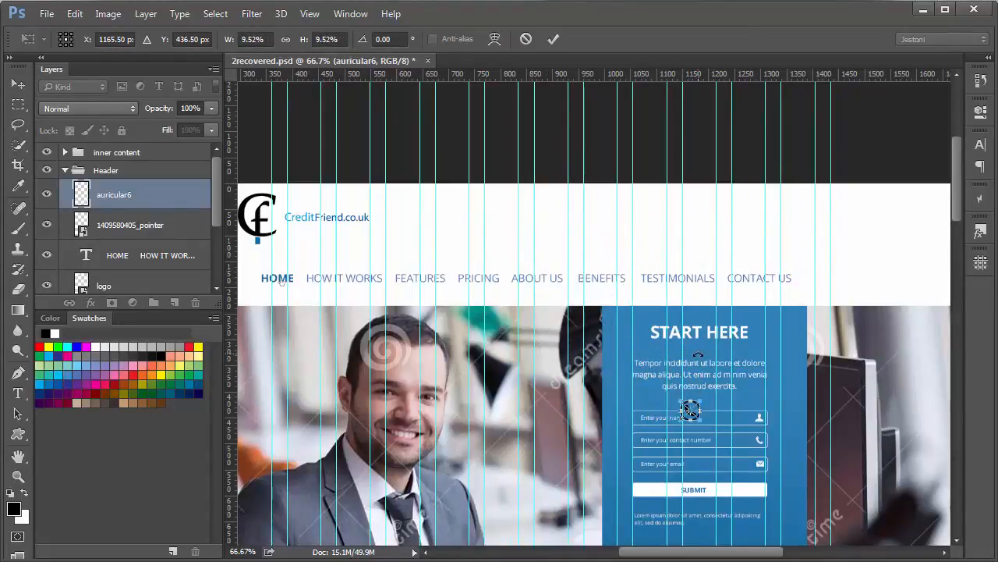
{"action": "key", "text": "Return"}
{"action": "left_click_drag", "start_coordinate": [698, 355], "coordinate": [654, 161]}
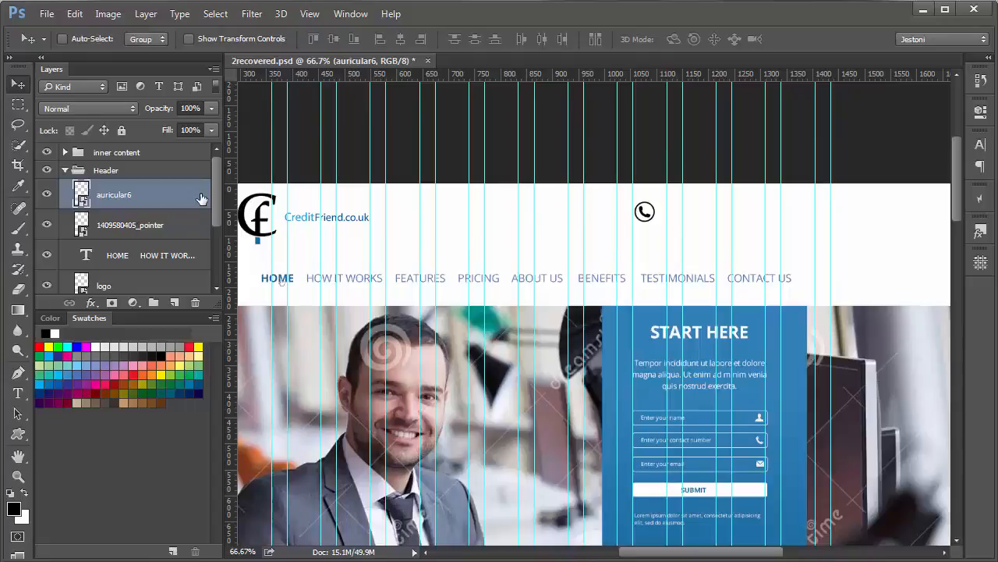
Set the foreground colour to the logo's blue, #116daa, by sampling it from the artwork
{"action": "left_click", "coordinate": [14, 508]}
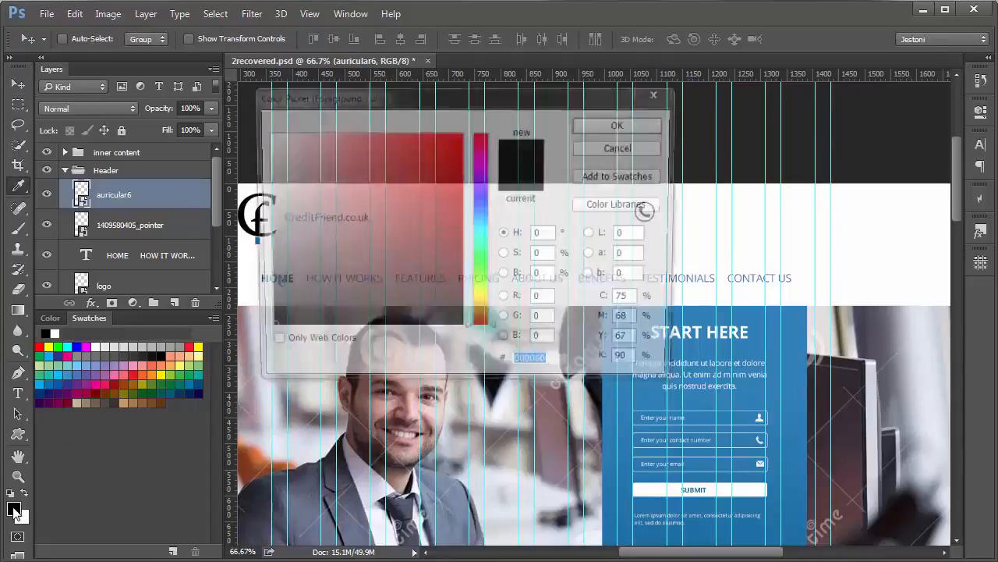
{"action": "left_click_drag", "start_coordinate": [289, 92], "coordinate": [333, 150]}
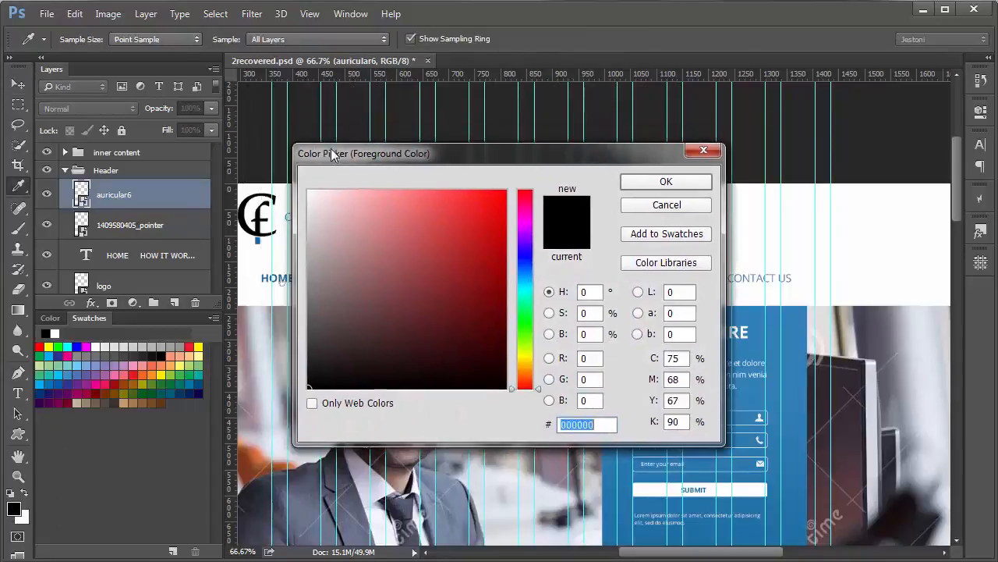
{"action": "left_click", "coordinate": [257, 240]}
{"action": "left_click", "coordinate": [638, 186]}
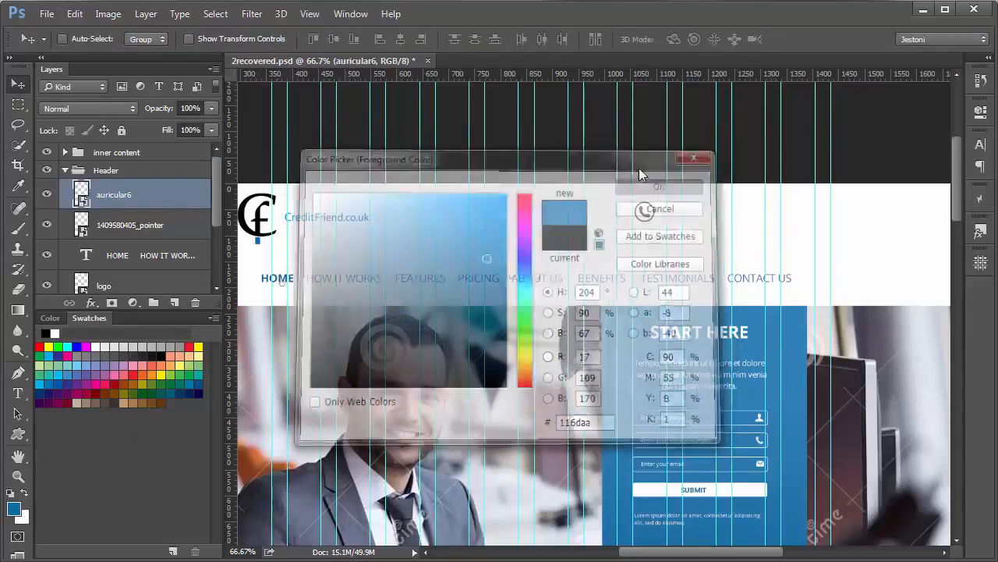
Apply a Color Overlay layer style to the auricular6 phone icon using the blue foreground colour
{"action": "double_click", "coordinate": [196, 201]}
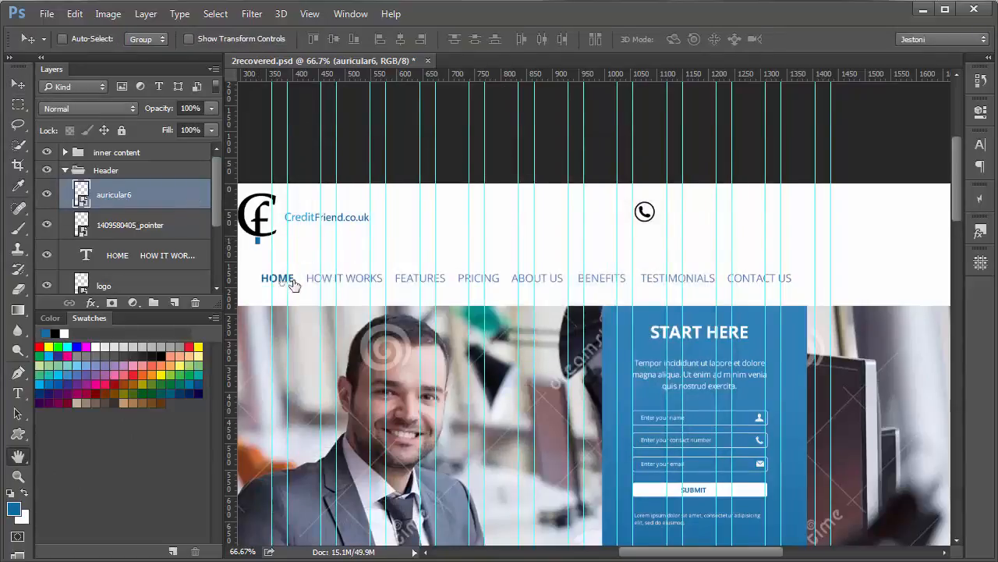
{"action": "left_click", "coordinate": [258, 250]}
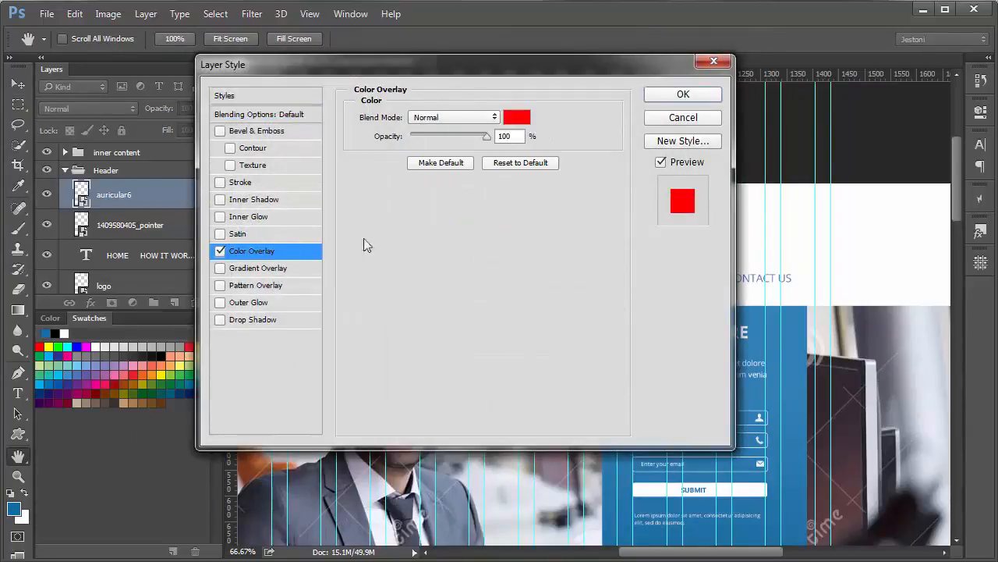
{"action": "left_click", "coordinate": [516, 117]}
{"action": "left_click", "coordinate": [13, 508]}
{"action": "left_click", "coordinate": [659, 181]}
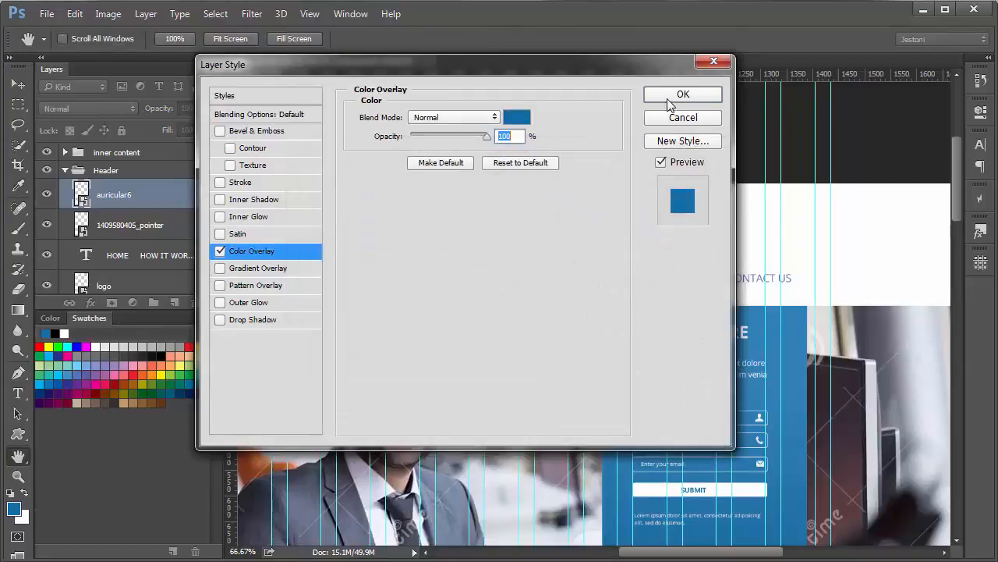
{"action": "left_click", "coordinate": [681, 94]}
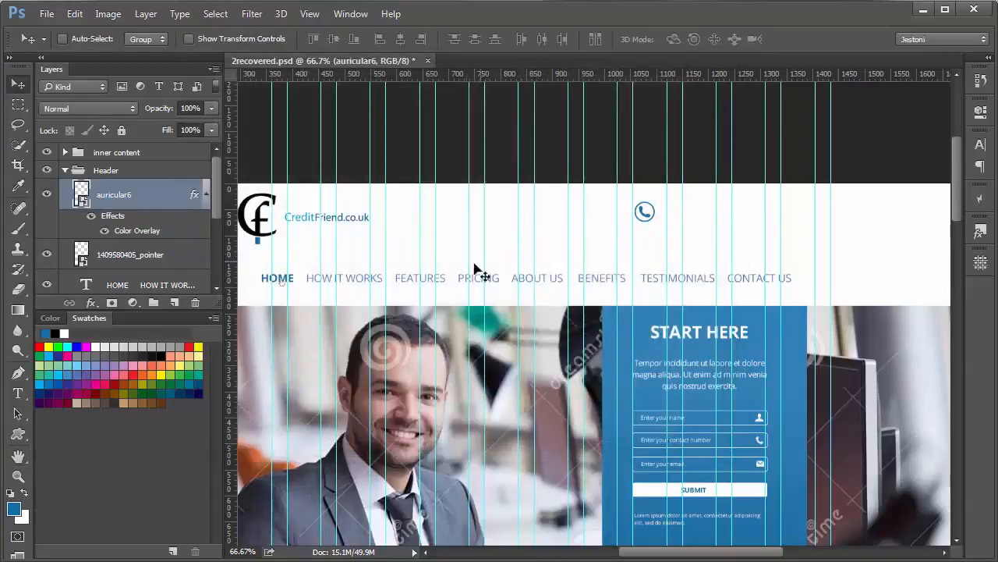
Add a text layer with the contact phone number beside the phone icon and shift it clear of the icon
{"action": "left_click", "coordinate": [18, 393]}
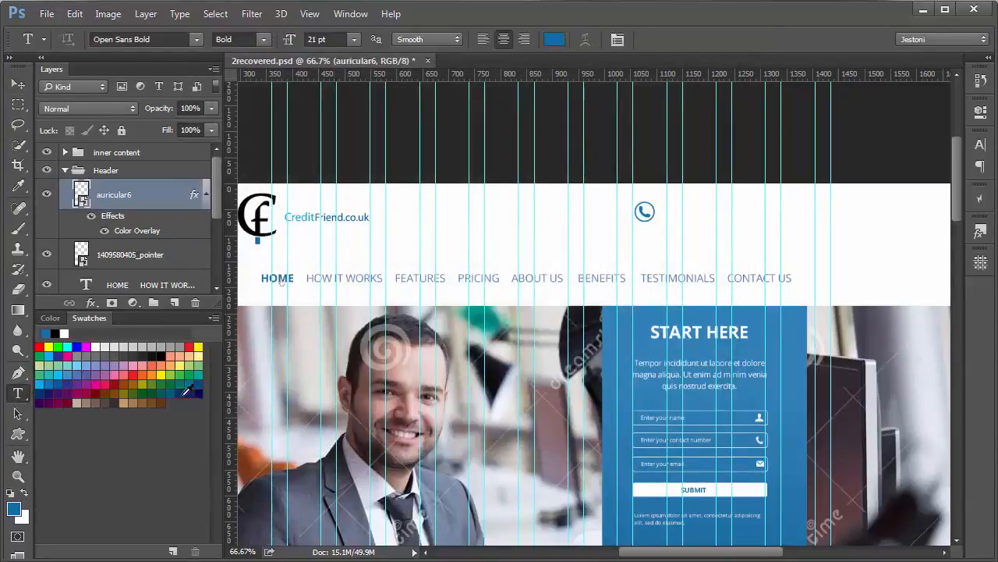
{"action": "left_click", "coordinate": [668, 215]}
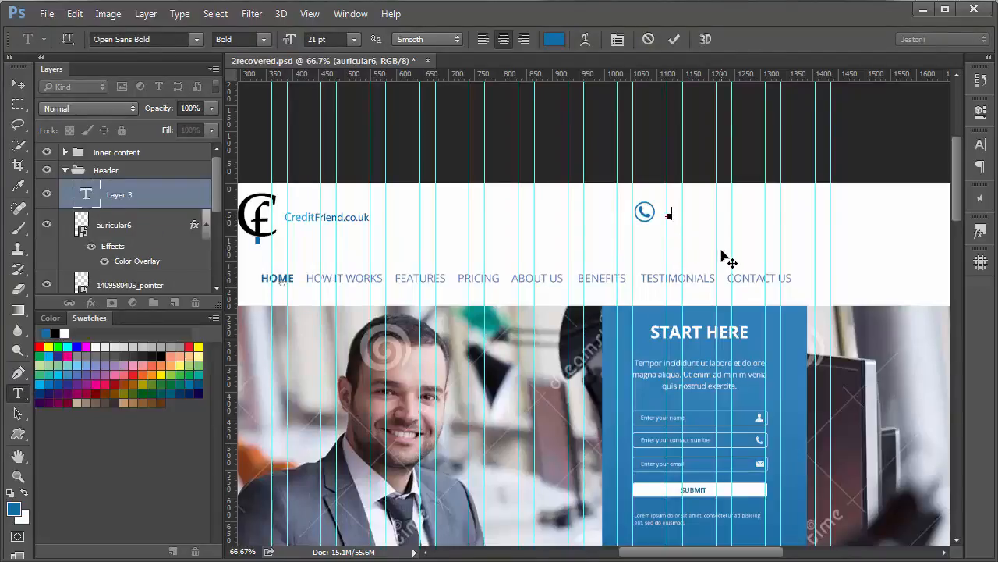
{"action": "type", "text": "+012 345-6789"}
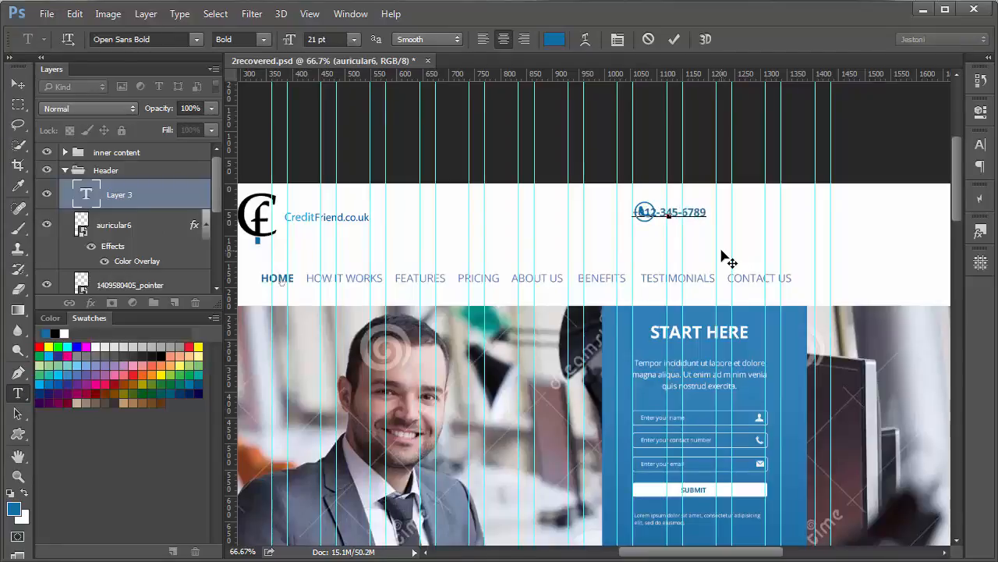
{"action": "key", "text": "ctrl+a"}
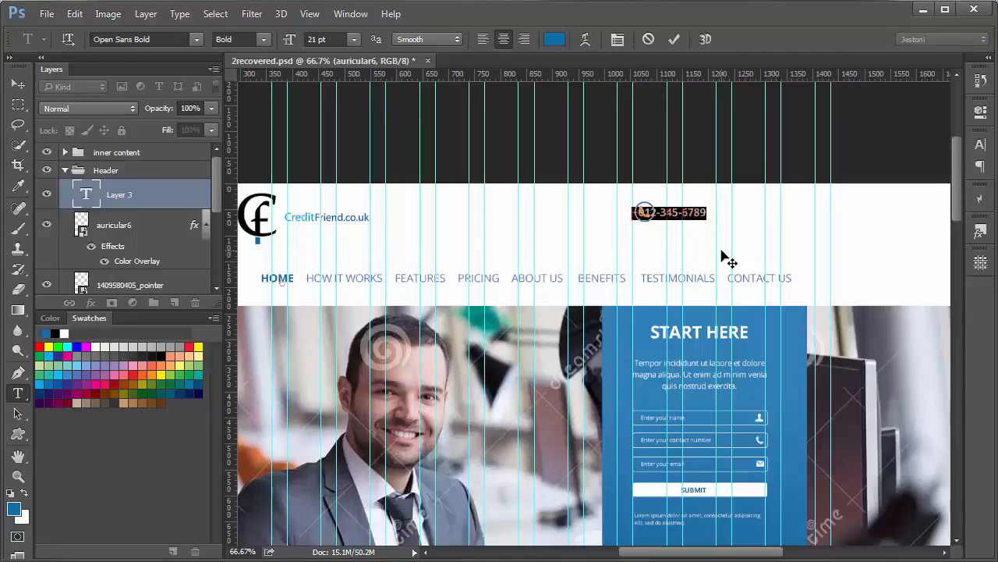
{"action": "left_click_drag", "start_coordinate": [702, 260], "coordinate": [762, 274]}
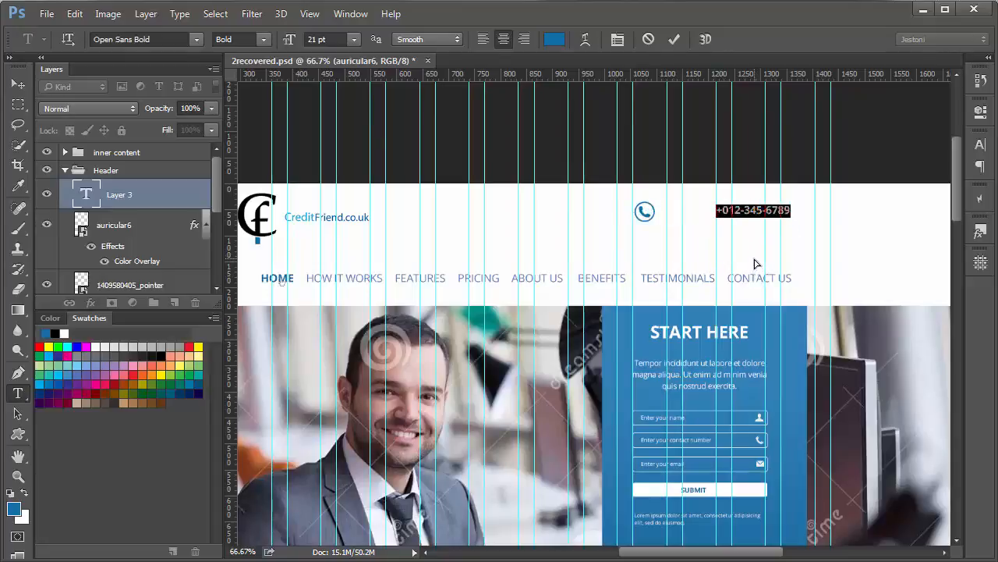
Set the phone number text to 26 pt Open Sans Semibold and move it slightly further from the icon
{"action": "left_click_drag", "start_coordinate": [286, 40], "coordinate": [291, 40]}
{"action": "left_click_drag", "start_coordinate": [459, 229], "coordinate": [473, 226]}
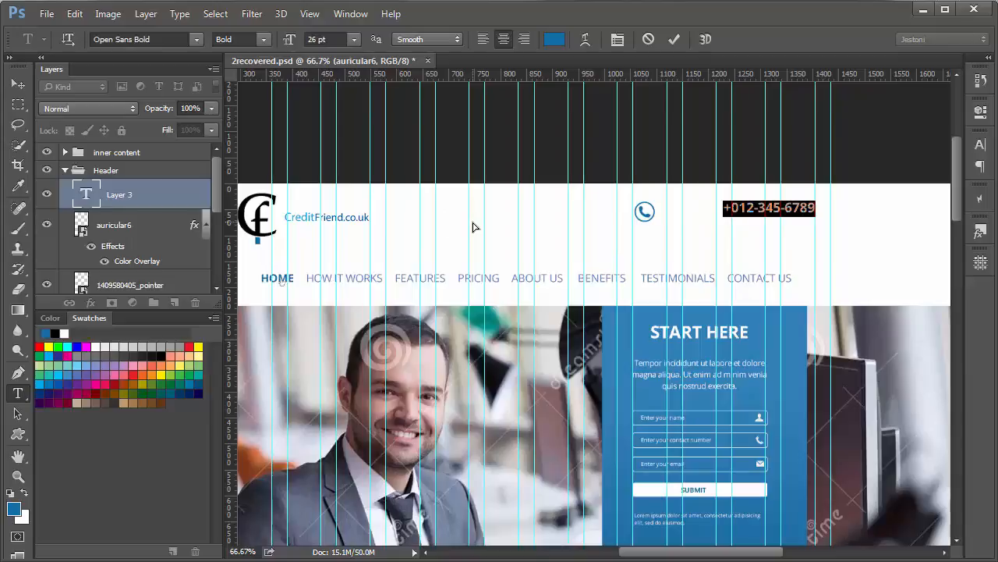
{"action": "left_click", "coordinate": [264, 39]}
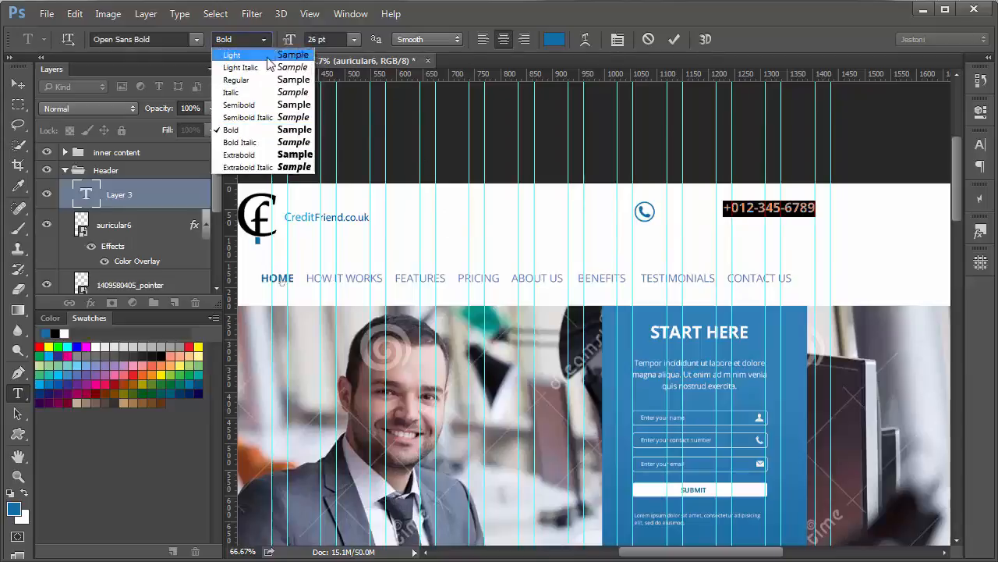
{"action": "left_click", "coordinate": [276, 108]}
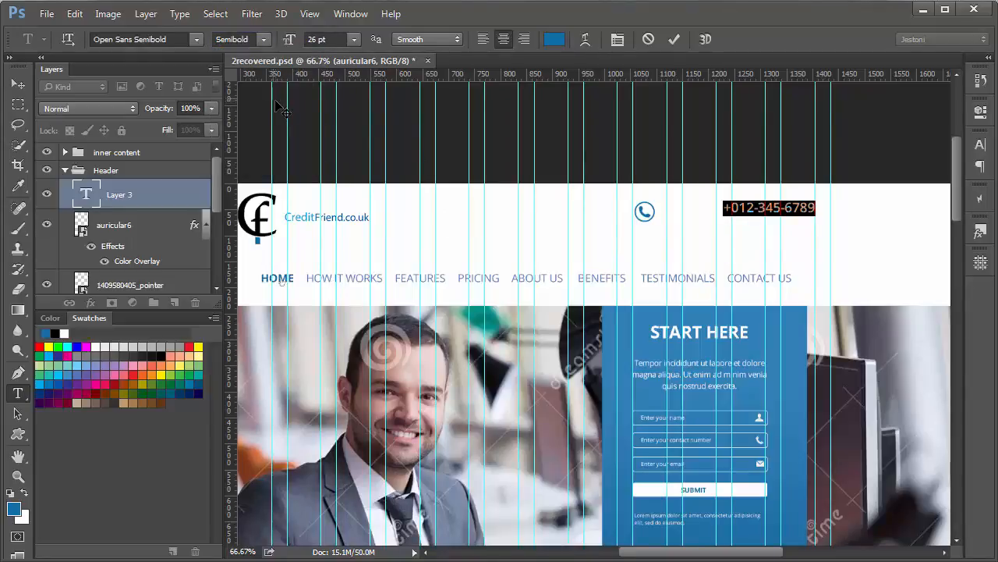
{"action": "left_click", "coordinate": [674, 39]}
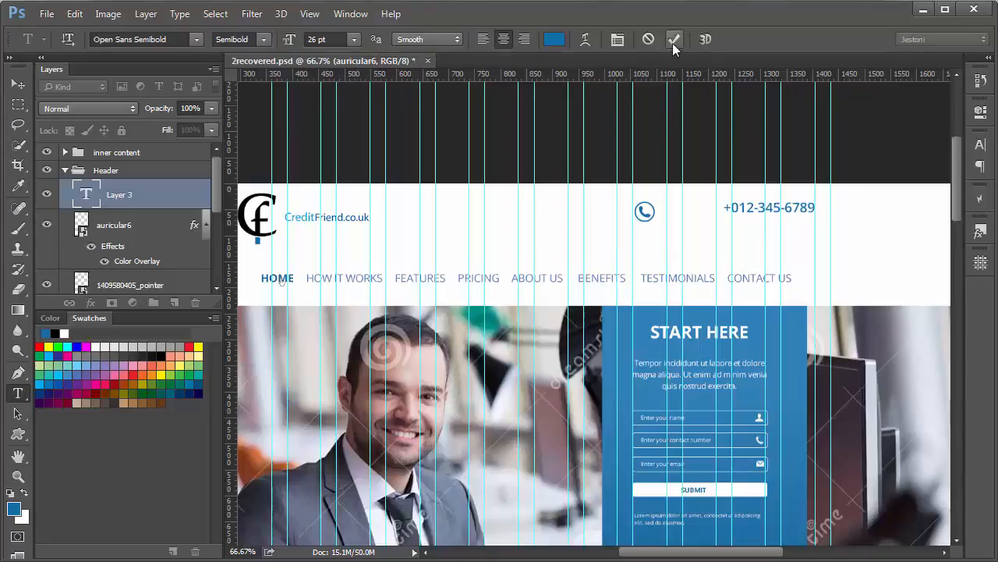
Move the auricular6 phone icon right next to the start of the phone number, vertically aligned with it
{"action": "left_click", "coordinate": [18, 83]}
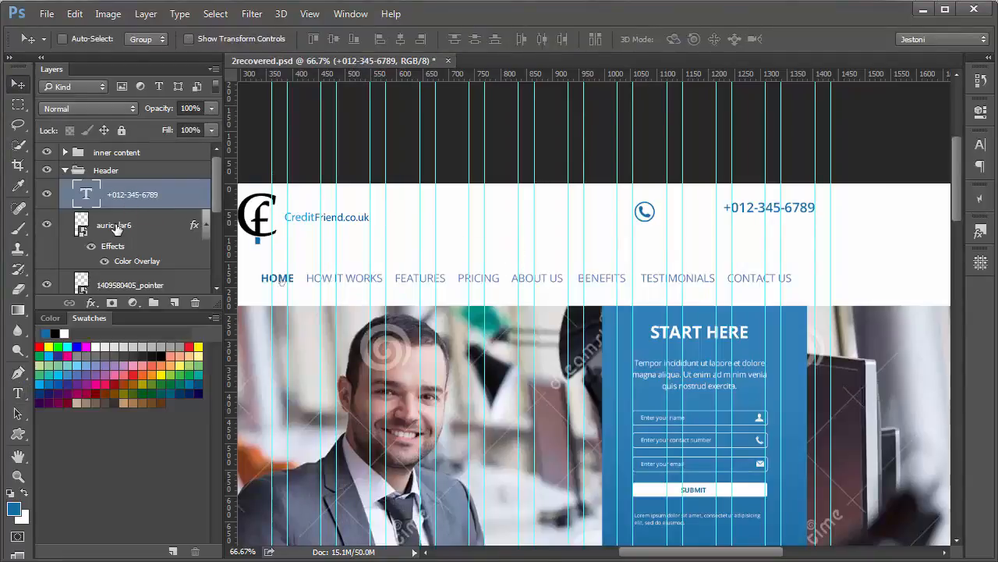
{"action": "left_click", "coordinate": [138, 228]}
{"action": "left_click_drag", "start_coordinate": [526, 253], "coordinate": [580, 248]}
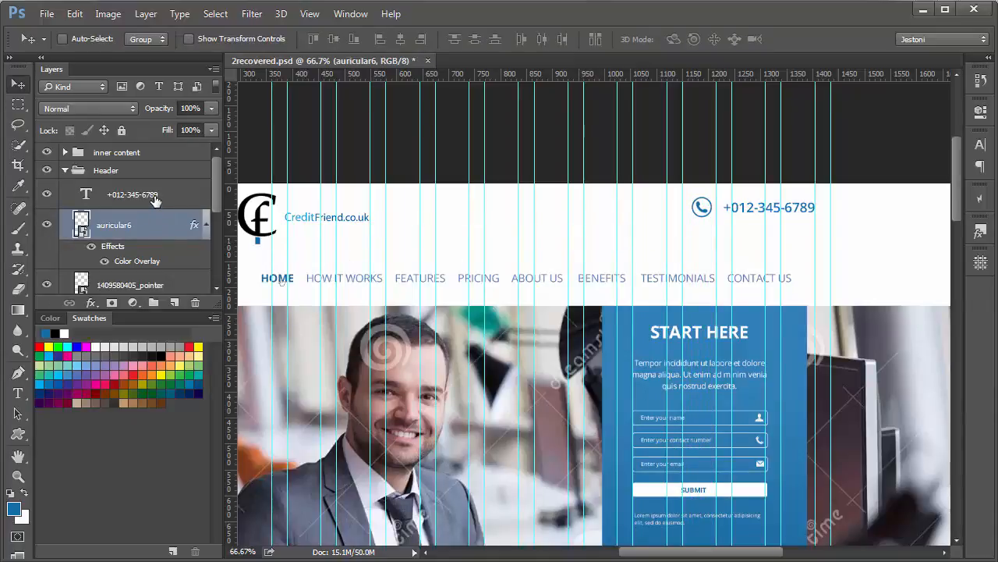
Group the phone icon with the phone number text and nudge the group down level with the logo's text
{"action": "left_click", "coordinate": [155, 198], "text": "shift"}
{"action": "key", "text": "ctrl+g"}
{"action": "key", "text": "Down"}
{"action": "key", "text": "Down"}
{"action": "key", "text": "Down"}
{"action": "key", "text": "Down"}
{"action": "key", "text": "Down"}
{"action": "key", "text": "Down"}
{"action": "key", "text": "Down"}
{"action": "key", "text": "Down"}
{"action": "key", "text": "Down"}
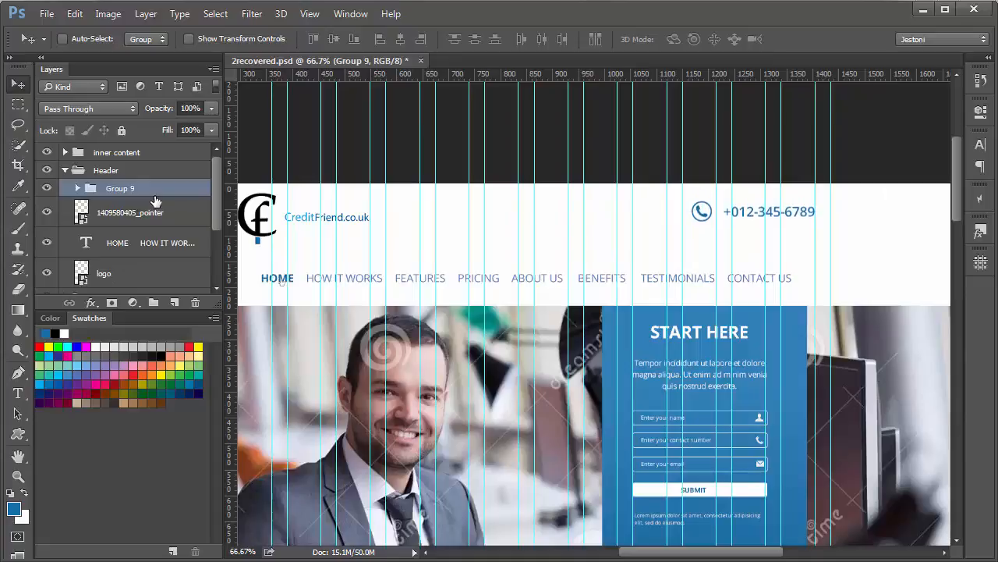
{"action": "key", "text": "Down"}
{"action": "key", "text": "Down"}
{"action": "key", "text": "Down"}
{"action": "key", "text": "Down"}
{"action": "key", "text": "Down"}
{"action": "key", "text": "Down"}
{"action": "key", "text": "Down"}
{"action": "key", "text": "Down"}
{"action": "key", "text": "Down"}
{"action": "key", "text": "Down"}
{"action": "key", "text": "Down"}
{"action": "key", "text": "Down"}
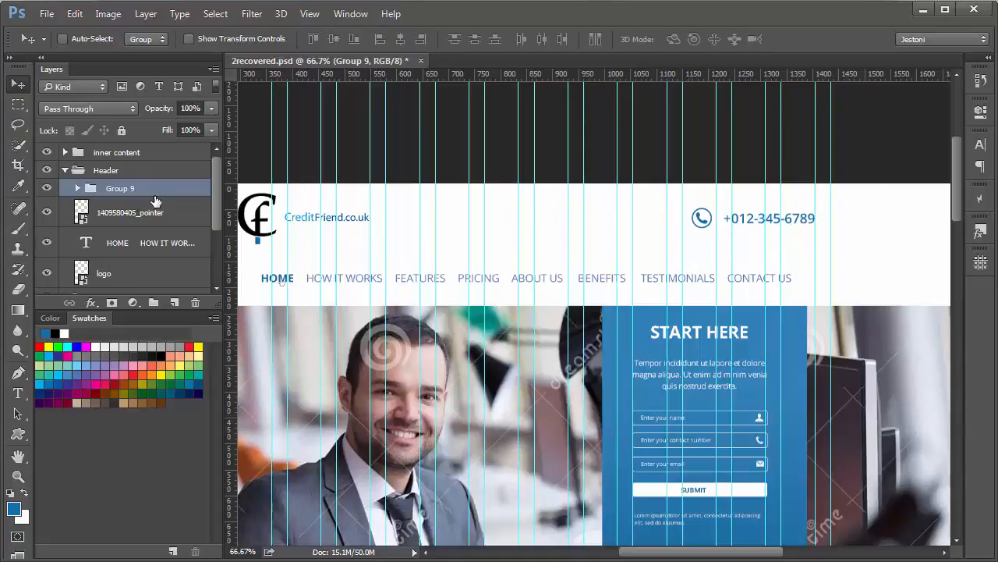
Hide the guides and show the full page width at 50% zoom
{"action": "left_click_drag", "start_coordinate": [374, 339], "coordinate": [471, 331]}
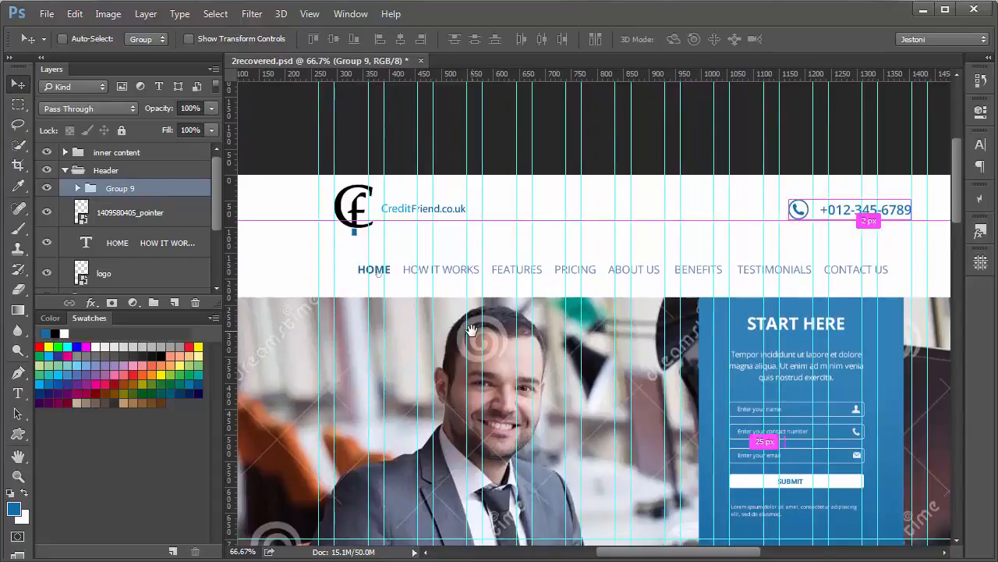
{"action": "key", "text": "ctrl+semicolon"}
{"action": "key", "text": "ctrl+minus"}
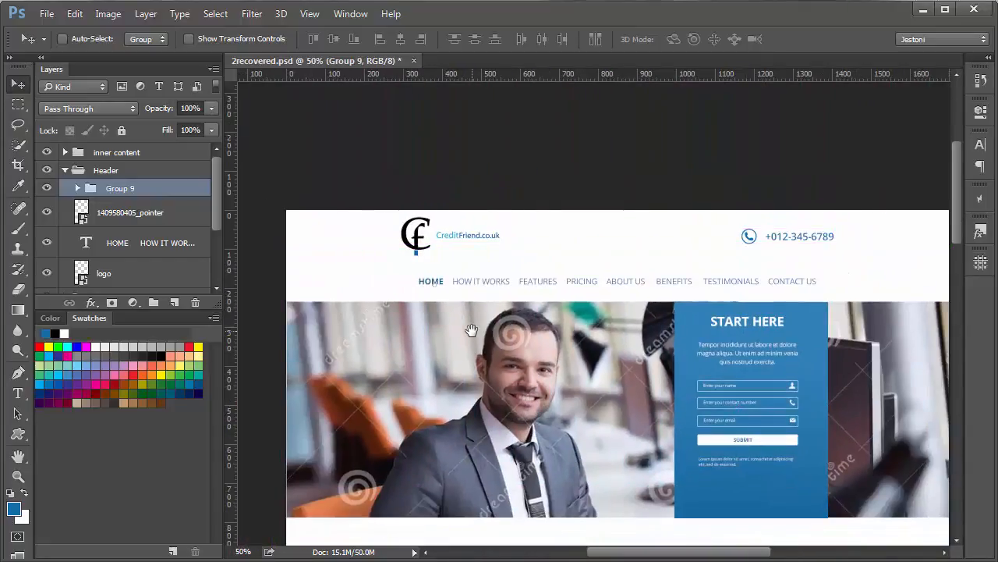
{"action": "left_click_drag", "start_coordinate": [639, 349], "coordinate": [597, 318]}
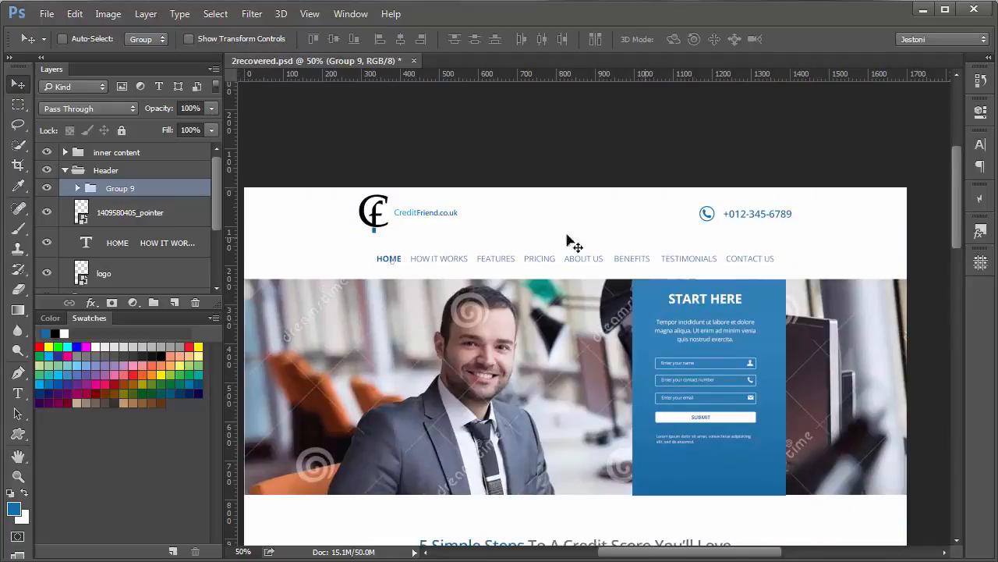
Rename the group holding the phone icon and number to "contact"
{"action": "double_click", "coordinate": [125, 195]}
{"action": "type", "text": "contact"}
{"action": "key", "text": "Return"}
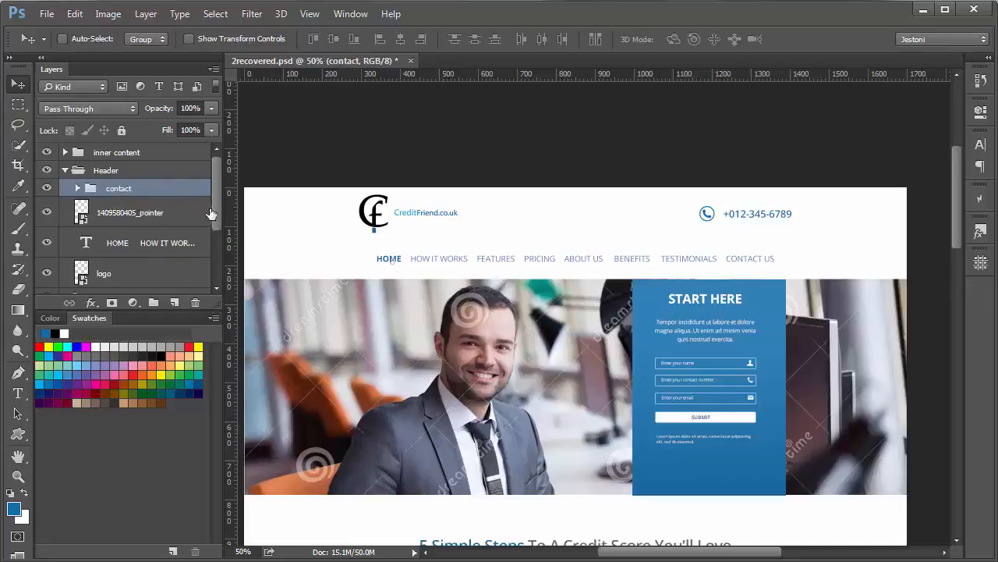
Draw a blue rectangle of about 1706 by 78 px across the page behind the navigation menu, directly above the content group
{"action": "scroll", "coordinate": [210, 213], "scroll_direction": "down", "scroll_amount": 3}
{"action": "left_click", "coordinate": [192, 243]}
{"action": "left_click", "coordinate": [19, 435]}
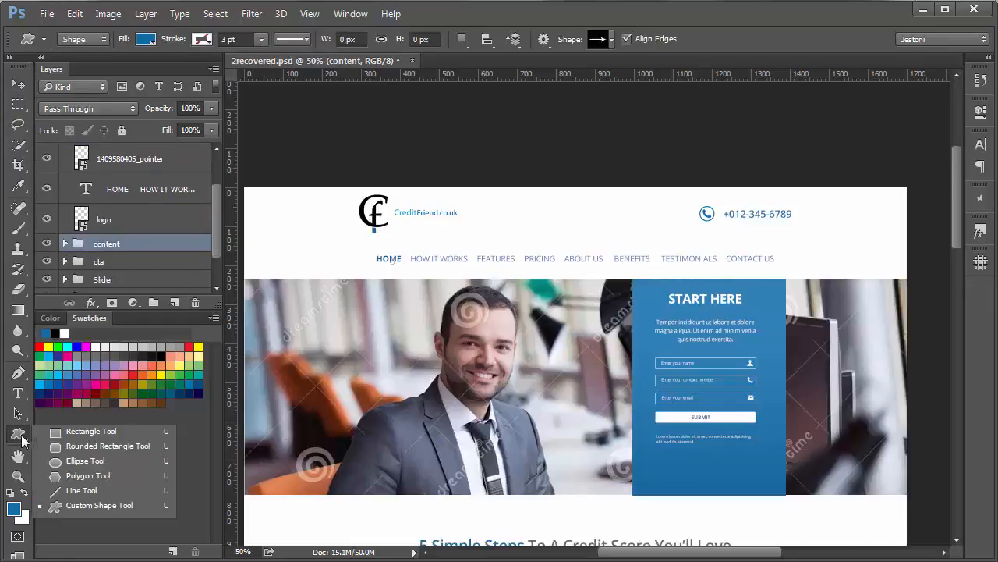
{"action": "left_click", "coordinate": [87, 431]}
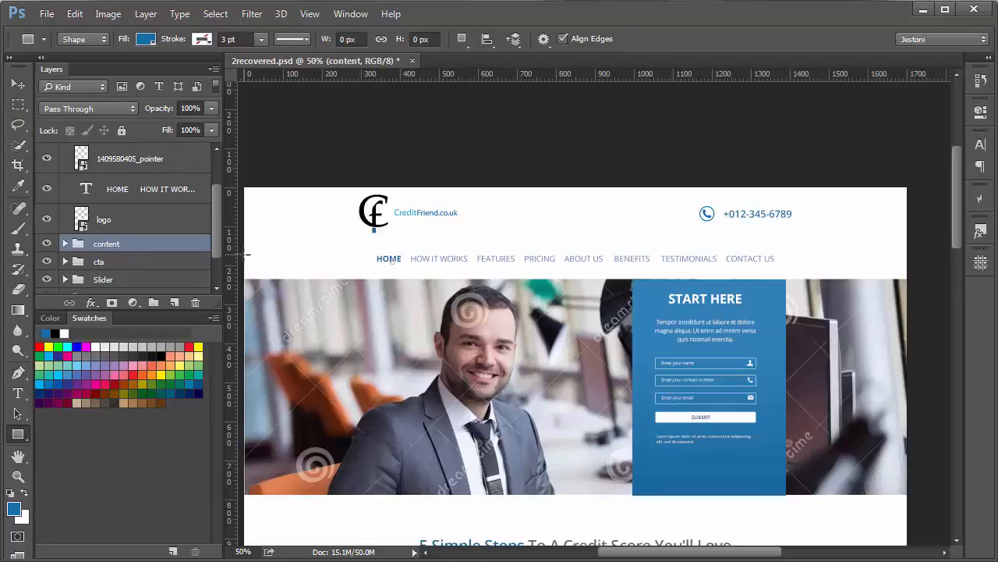
{"action": "left_click_drag", "start_coordinate": [244, 253], "coordinate": [909, 284]}
Nudge the blue navigation bar rectangle up to Y 158 px so it ends at the banner image's upper edge
{"action": "left_click", "coordinate": [18, 83]}
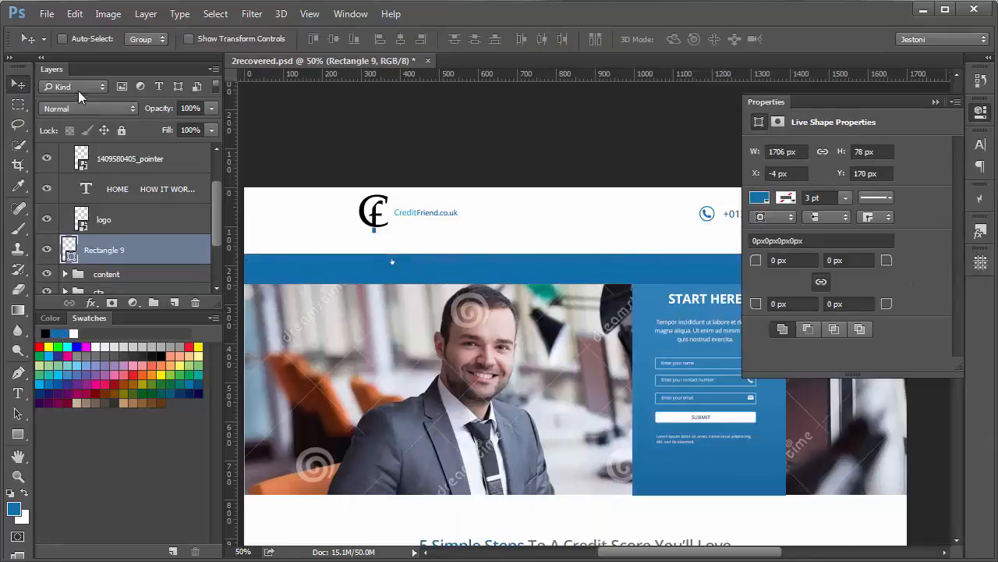
{"action": "key", "text": "Up"}
{"action": "key", "text": "Up"}
{"action": "key", "text": "Up"}
{"action": "key", "text": "Up"}
{"action": "key", "text": "Up"}
{"action": "key", "text": "Up"}
{"action": "key", "text": "Up"}
{"action": "key", "text": "Up"}
{"action": "key", "text": "Up"}
{"action": "key", "text": "Up"}
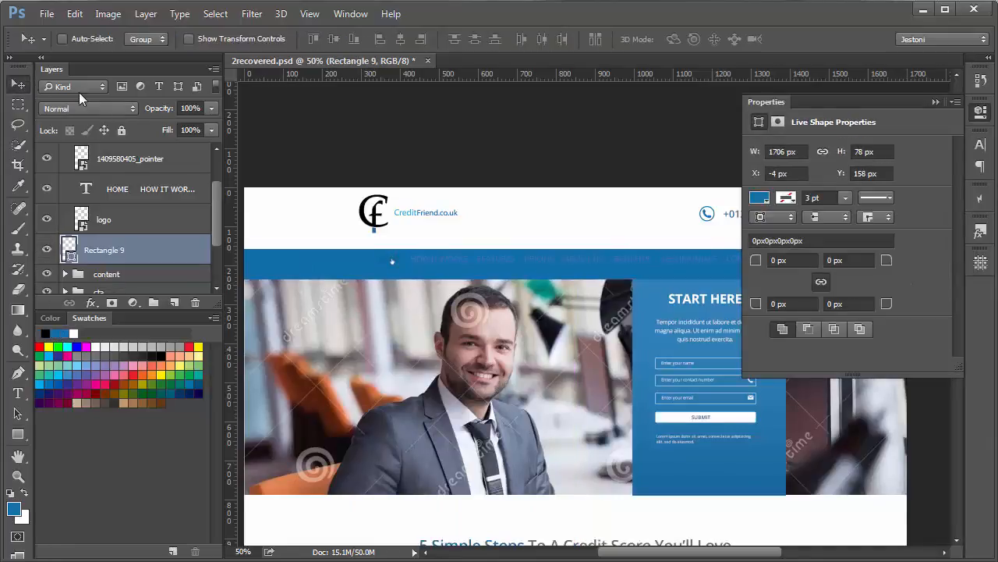
{"action": "left_click", "coordinate": [936, 103]}
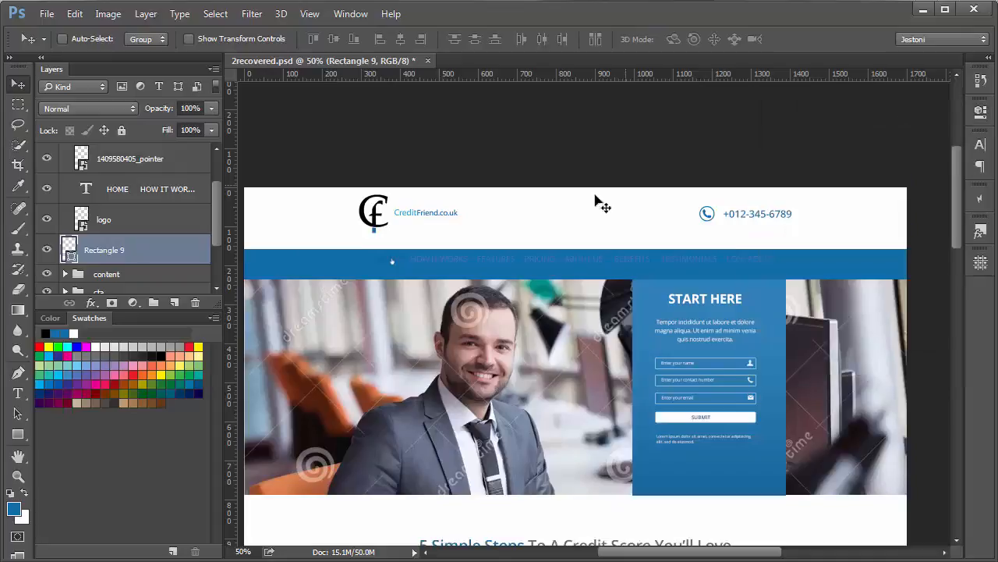
Change the navigation bar rectangle's fill from blue to light grey #f7f7f7
{"action": "double_click", "coordinate": [68, 249]}
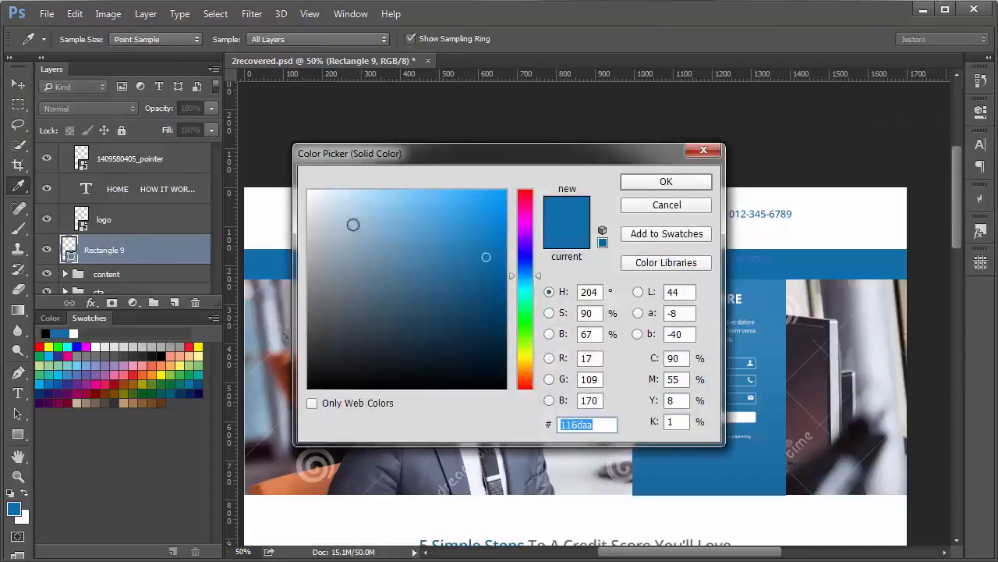
{"action": "left_click", "coordinate": [308, 198]}
{"action": "left_click_drag", "start_coordinate": [295, 199], "coordinate": [292, 196]}
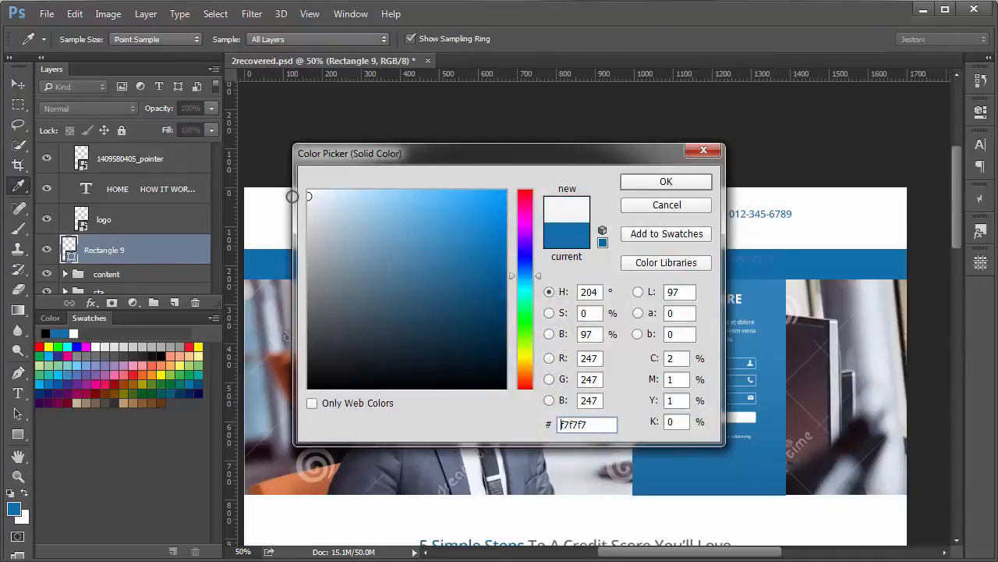
{"action": "left_click_drag", "start_coordinate": [354, 157], "coordinate": [333, 313]}
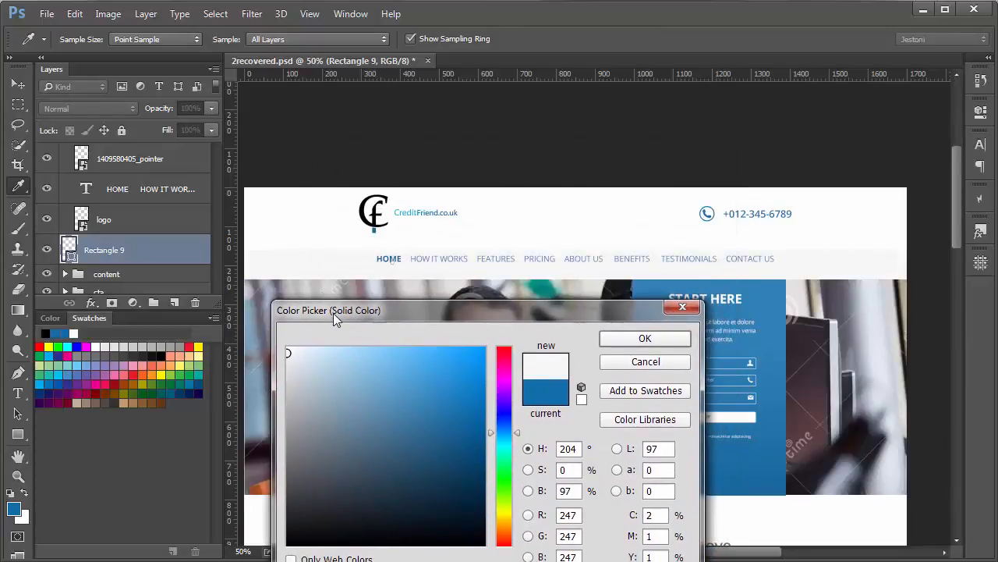
{"action": "left_click_drag", "start_coordinate": [340, 318], "coordinate": [295, 267]}
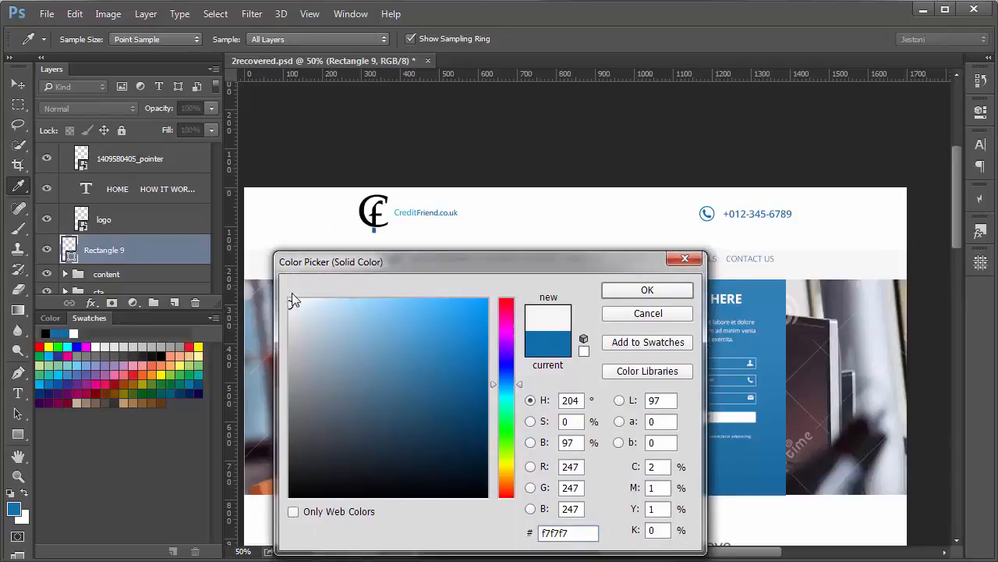
{"action": "left_click", "coordinate": [628, 295]}
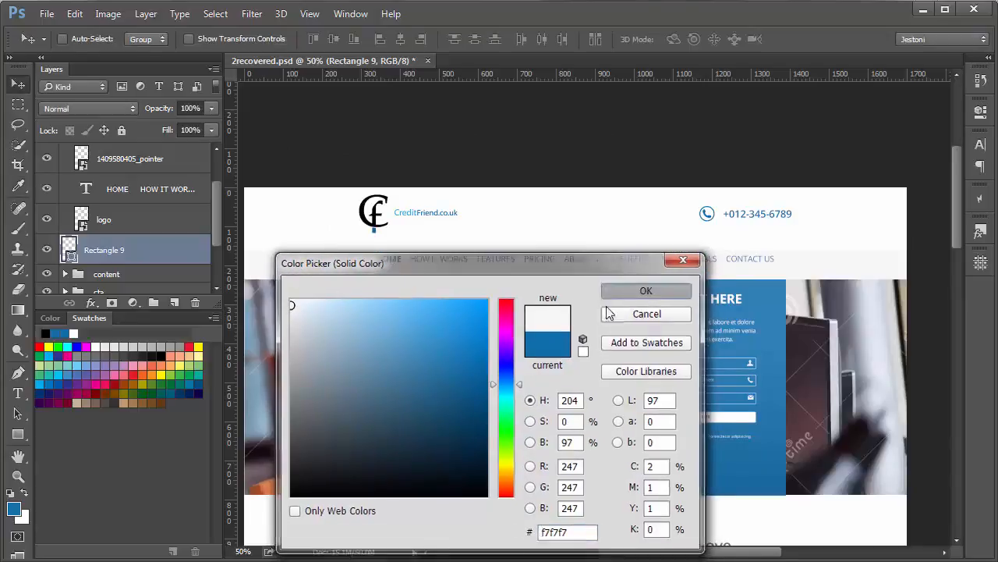
Nudge the menu text and hand pointer layers down about 10 px to centre them in the grey bar, and save the document
{"action": "scroll", "coordinate": [212, 193], "scroll_direction": "up", "scroll_amount": 1}
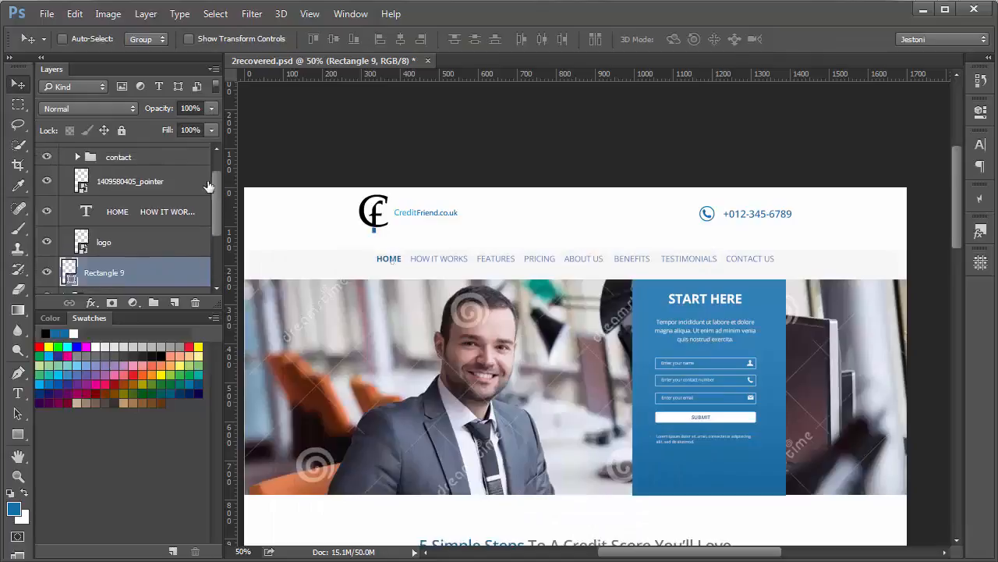
{"action": "left_click", "coordinate": [180, 184]}
{"action": "left_click", "coordinate": [180, 208], "text": "shift"}
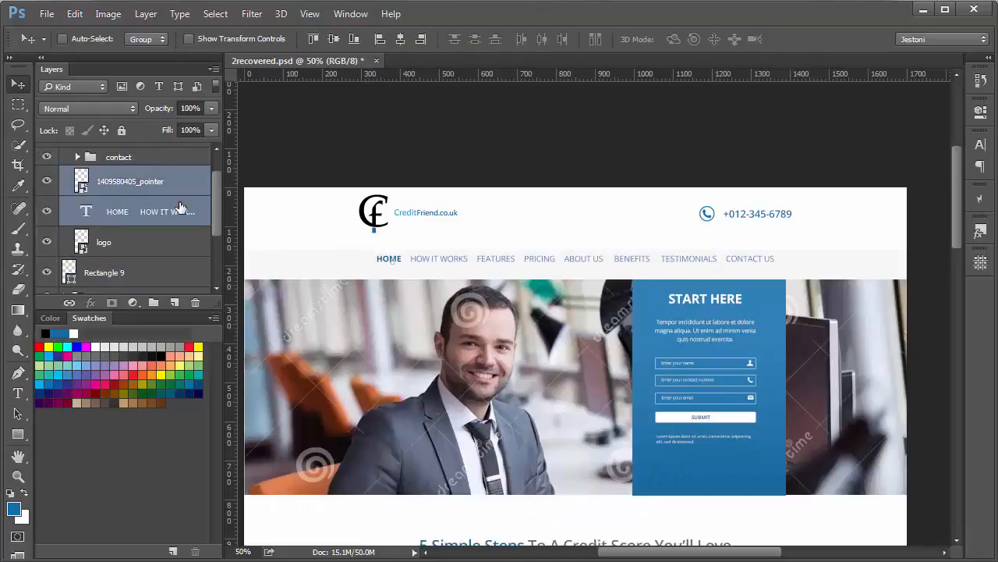
{"action": "key", "text": "Down"}
{"action": "key", "text": "Down"}
{"action": "key", "text": "Down"}
{"action": "key", "text": "Down"}
{"action": "key", "text": "Down"}
{"action": "key", "text": "Down"}
{"action": "key", "text": "Down"}
{"action": "key", "text": "Down"}
{"action": "key", "text": "Down"}
{"action": "key", "text": "Down"}
{"action": "key", "text": "Down"}
{"action": "key", "text": "Down"}
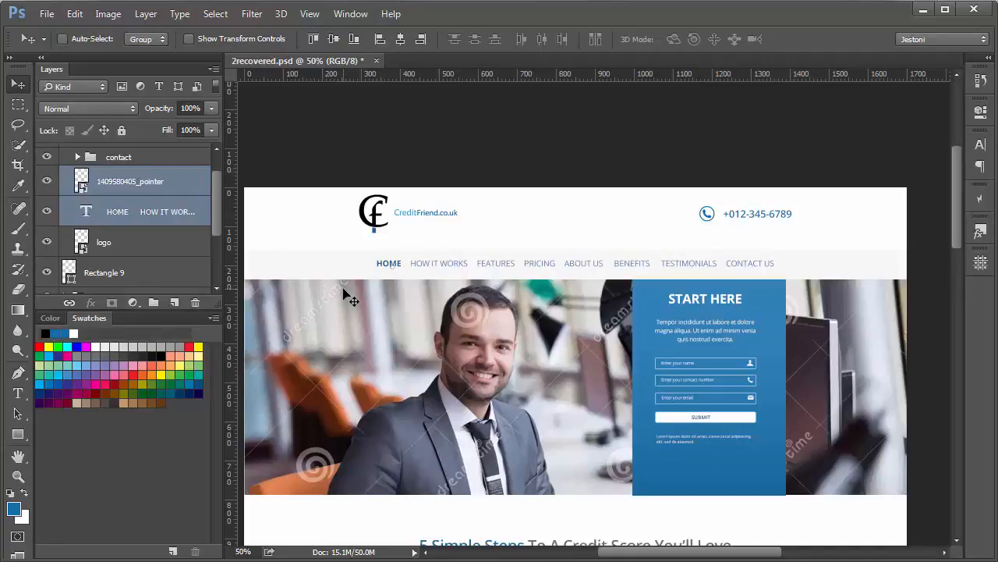
{"action": "key", "text": "ctrl+s"}
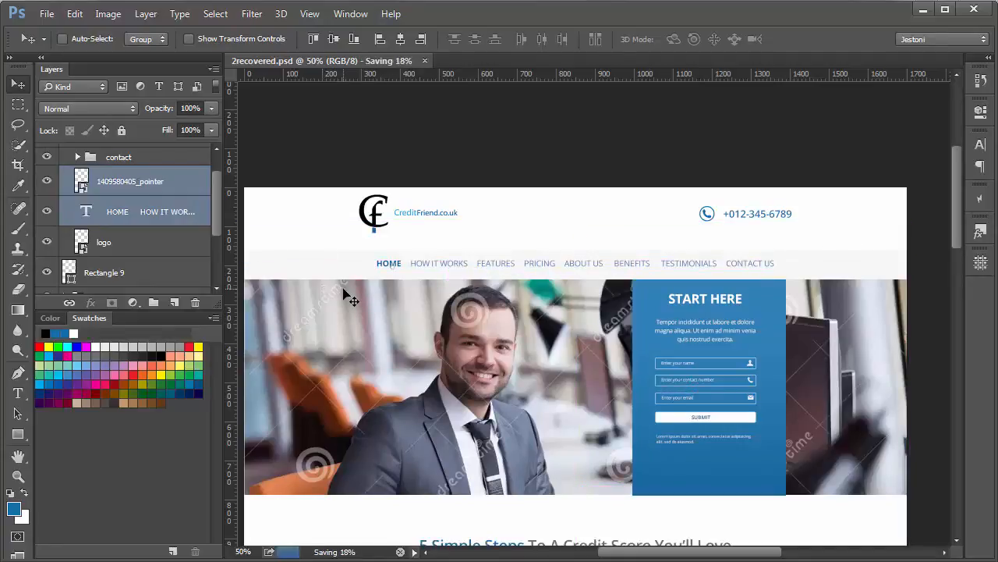
Draw a thin rectangle of 62 by 4 px above HOME along the navigation bar's upper edge
{"action": "key", "text": "ctrl+plus"}
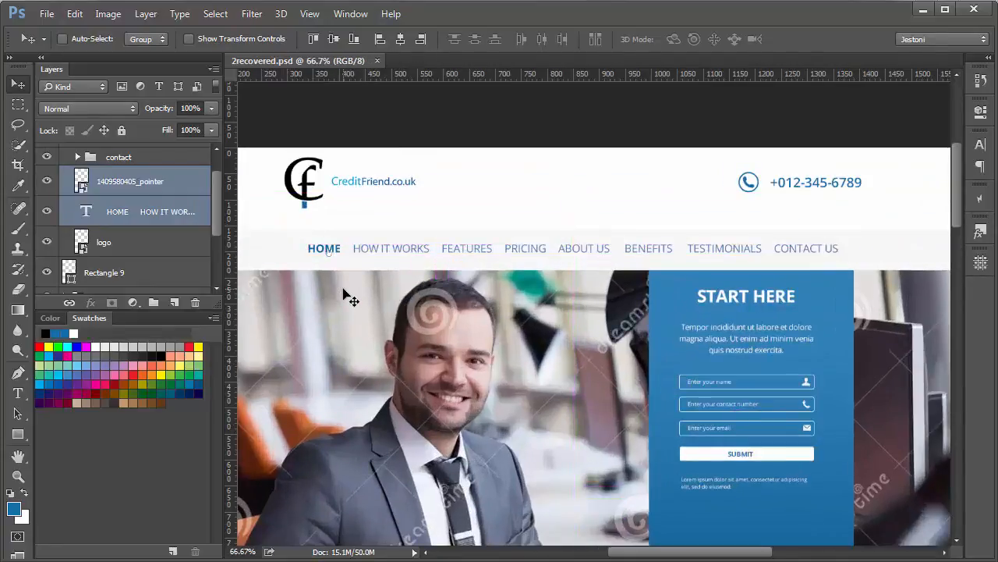
{"action": "left_click_drag", "start_coordinate": [425, 303], "coordinate": [435, 270]}
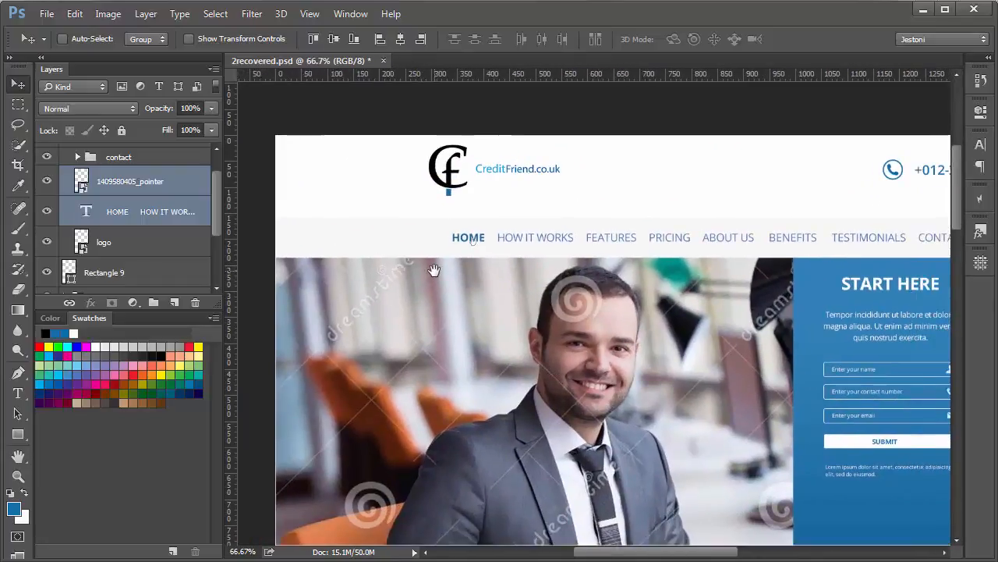
{"action": "key", "text": "ctrl+plus"}
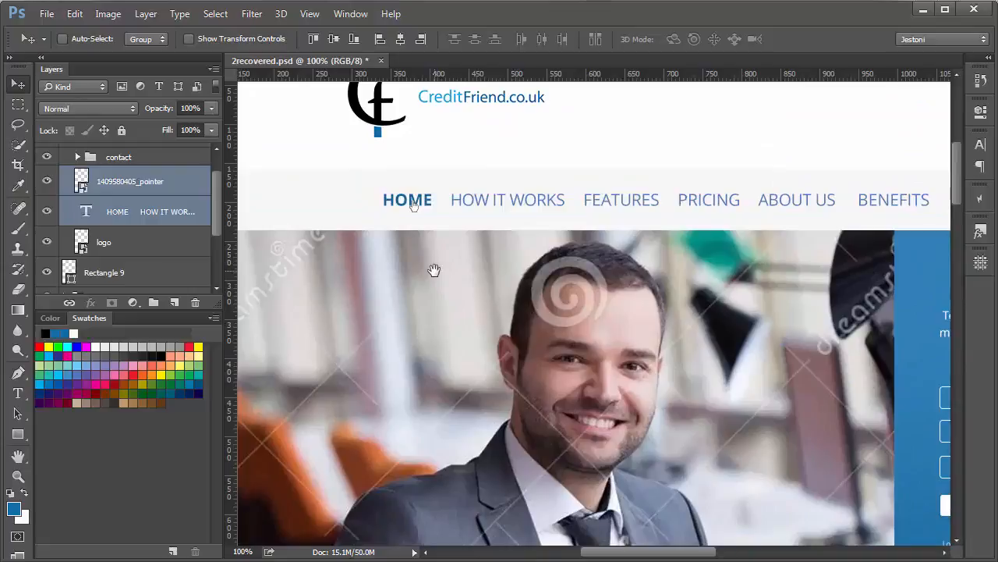
{"action": "left_click", "coordinate": [18, 433]}
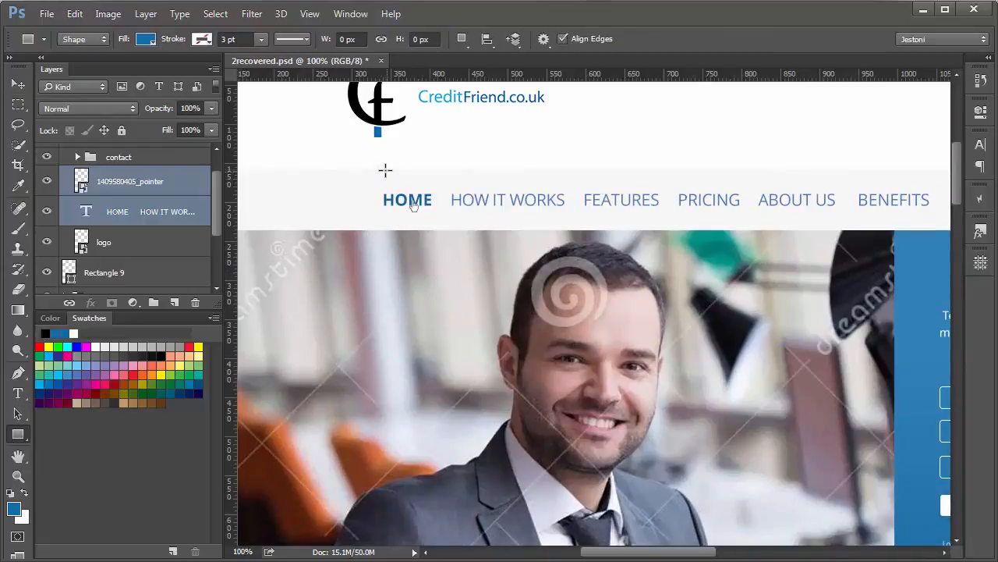
{"action": "left_click_drag", "start_coordinate": [382, 170], "coordinate": [430, 171]}
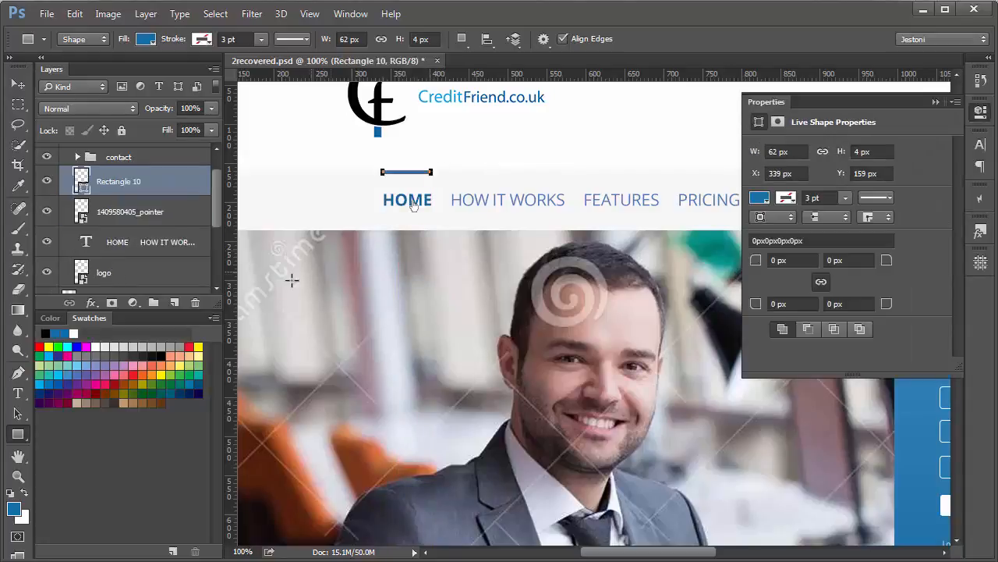
Recolour the thin line above HOME to #0d629a, sampled from the HOME text
{"action": "double_click", "coordinate": [82, 180]}
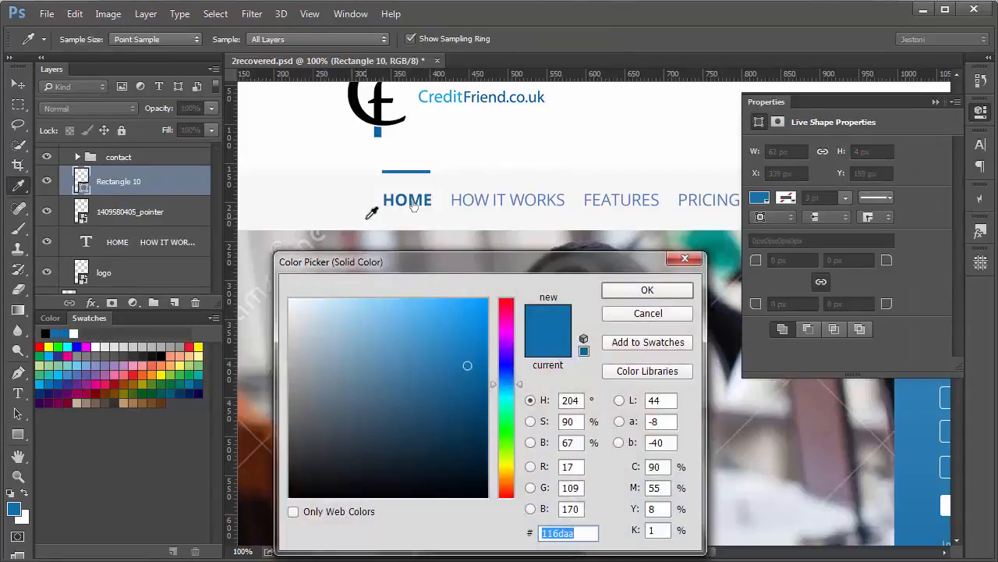
{"action": "left_click", "coordinate": [425, 199]}
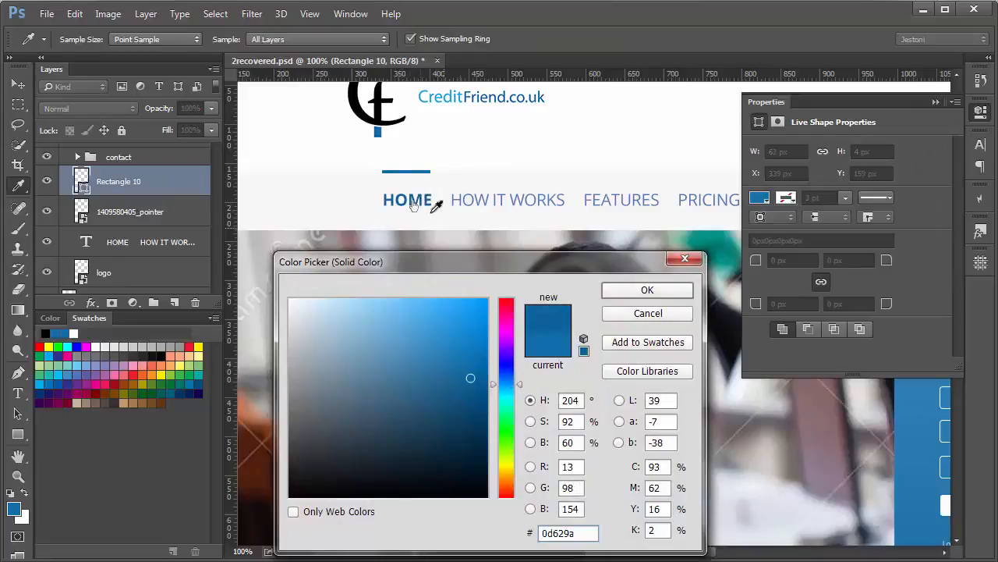
{"action": "left_click", "coordinate": [647, 290]}
{"action": "left_click", "coordinate": [936, 101]}
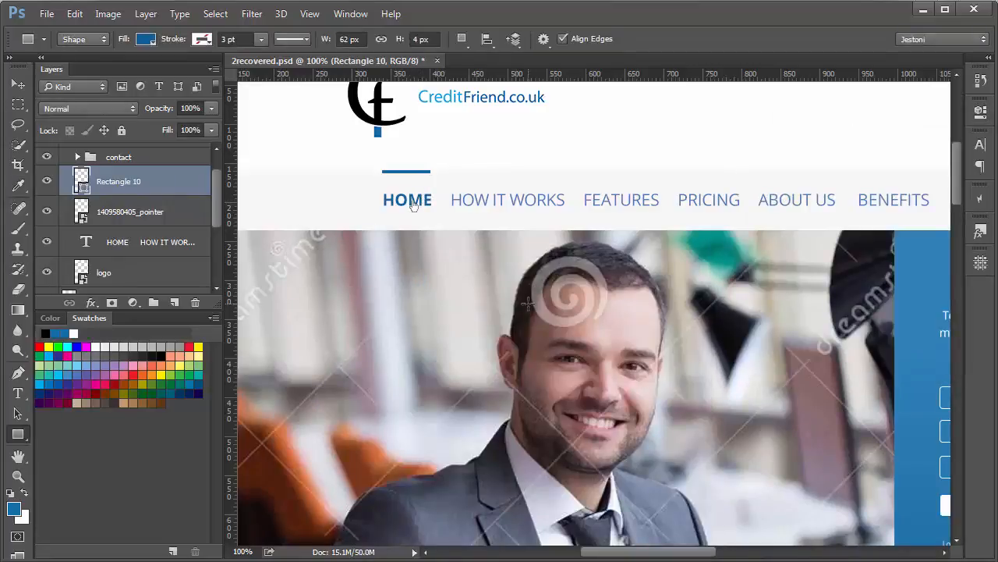
{"action": "key", "text": "v"}
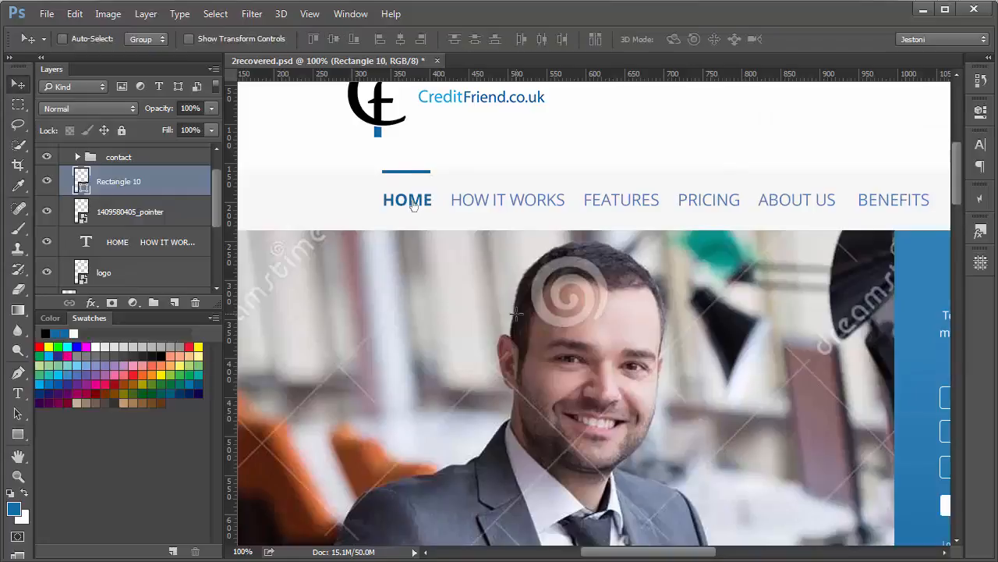
{"action": "key", "text": "ctrl+minus"}
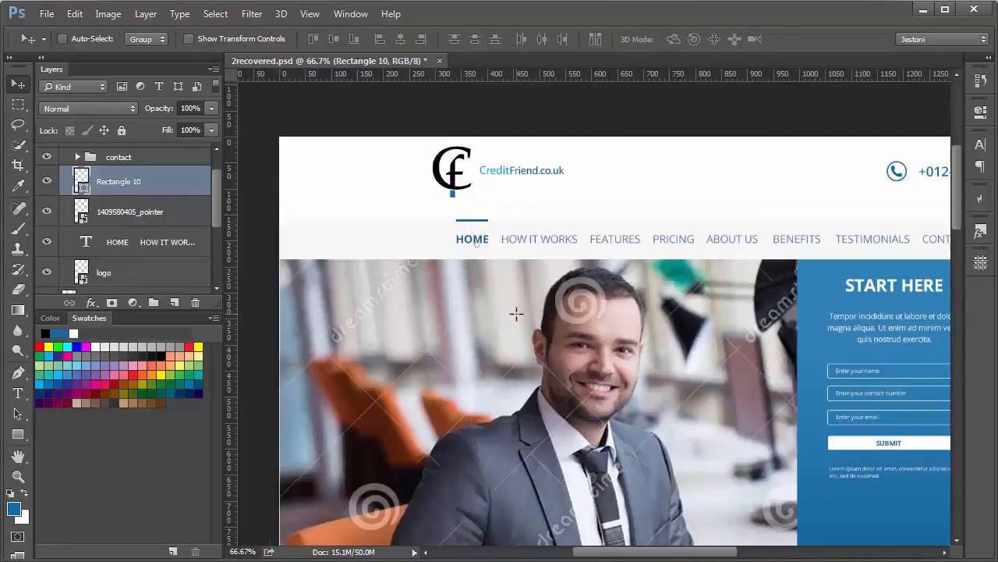
{"action": "left_click_drag", "start_coordinate": [516, 313], "coordinate": [440, 276]}
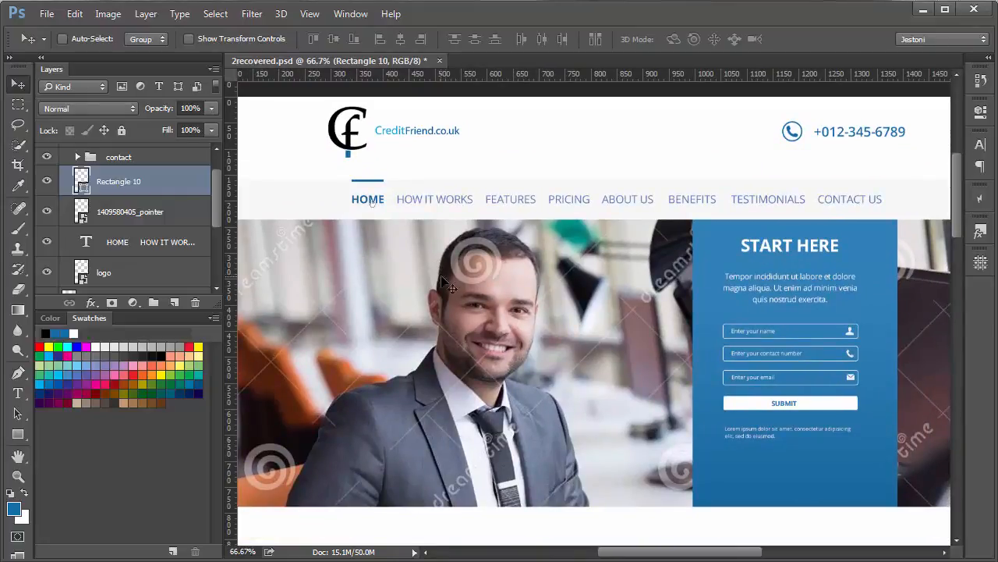
Enlarge the layer list, collapse the Header group and expand the Slider group
{"action": "left_click_drag", "start_coordinate": [165, 310], "coordinate": [166, 422]}
{"action": "scroll", "coordinate": [216, 319], "scroll_direction": "down", "scroll_amount": 1}
{"action": "scroll", "coordinate": [215, 320], "scroll_direction": "up", "scroll_amount": 2}
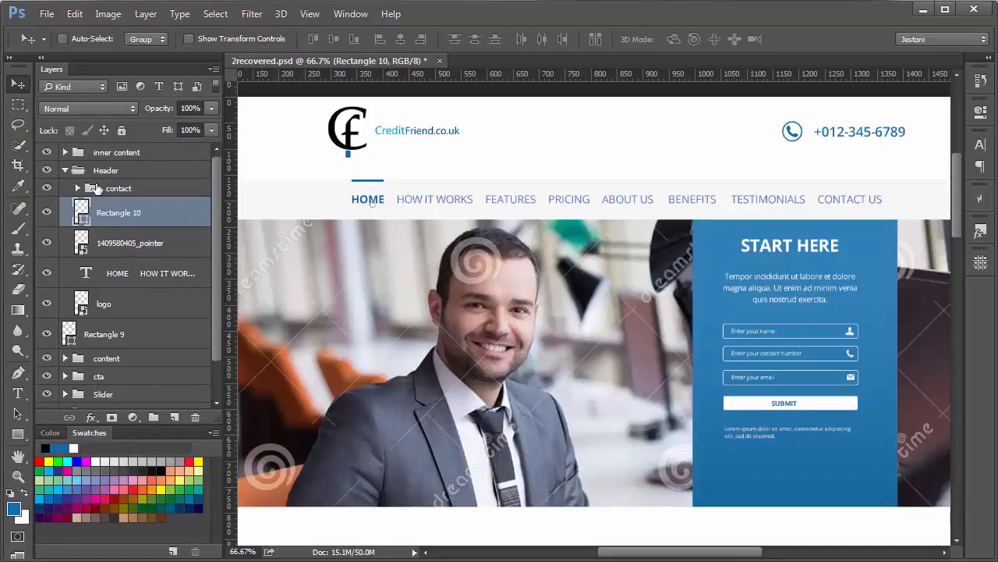
{"action": "left_click", "coordinate": [65, 170]}
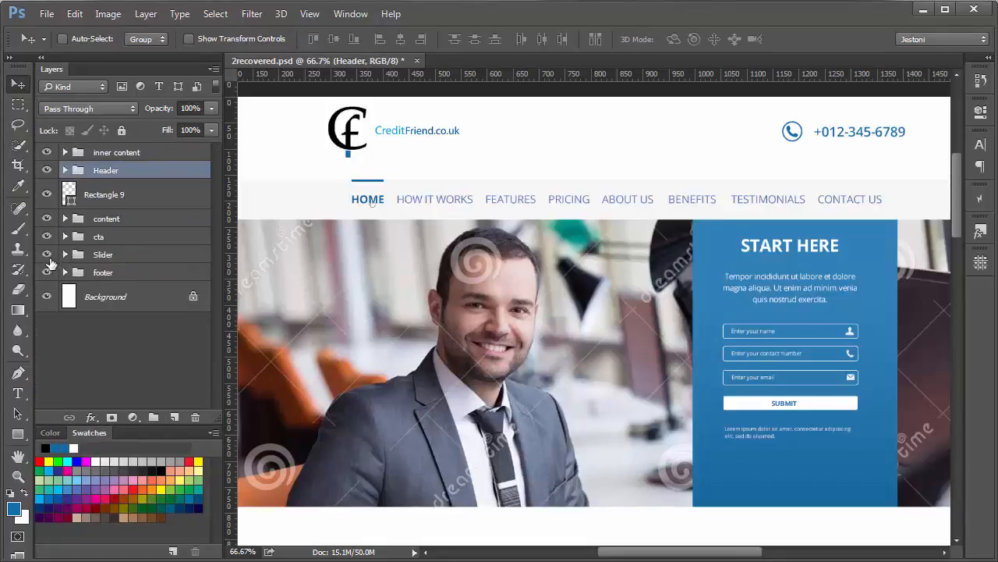
{"action": "left_click", "coordinate": [47, 254]}
{"action": "left_click", "coordinate": [47, 254]}
{"action": "left_click", "coordinate": [66, 255]}
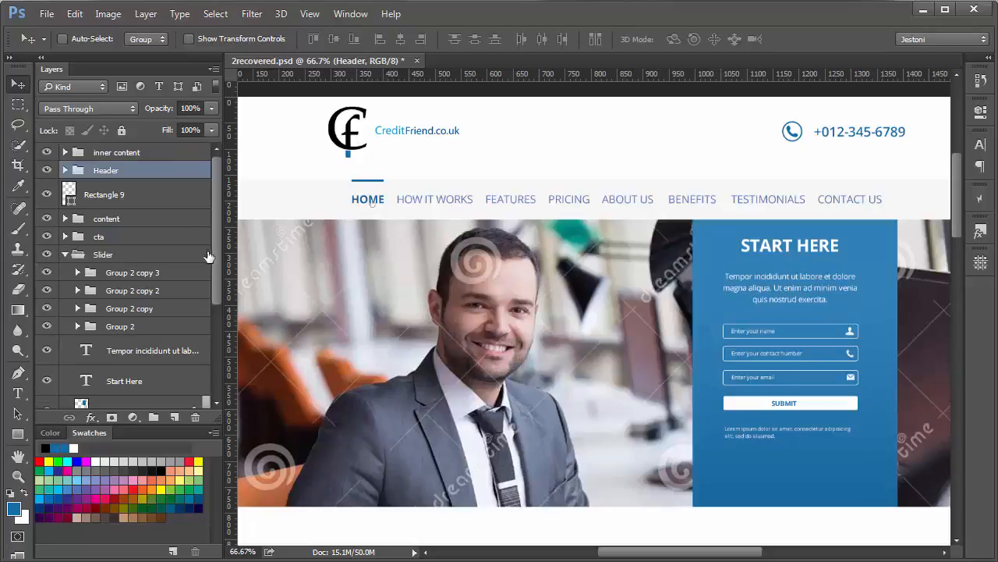
Select the Start Here heading, its paragraph and the four form groups in Slider, and move them down about 20 px
{"action": "left_click_drag", "start_coordinate": [211, 254], "coordinate": [209, 290]}
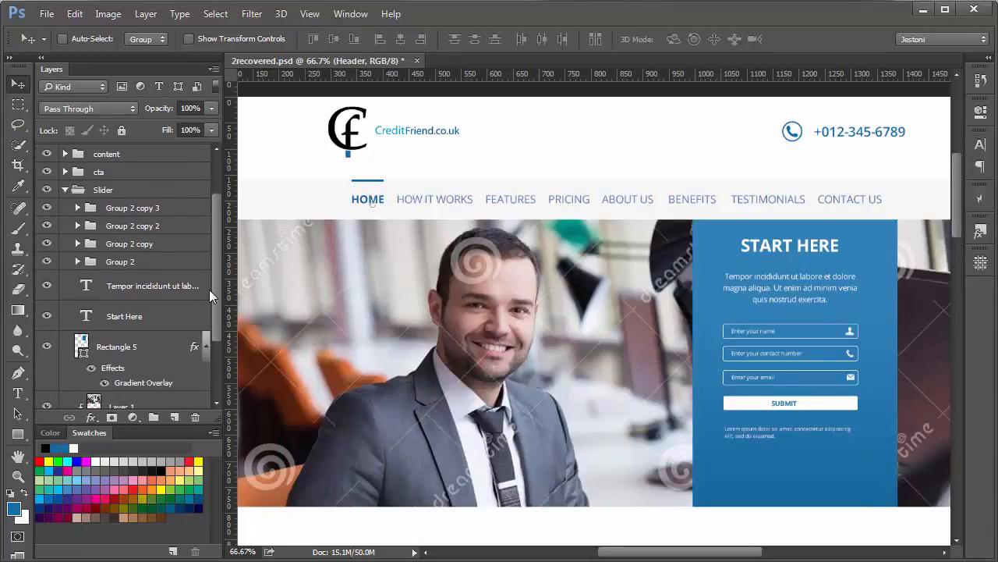
{"action": "left_click", "coordinate": [47, 259]}
{"action": "left_click", "coordinate": [47, 260]}
{"action": "left_click", "coordinate": [47, 243]}
{"action": "left_click", "coordinate": [47, 243]}
{"action": "mouse_move", "coordinate": [217, 295]}
{"action": "left_mouse_down"}
{"action": "mouse_move", "coordinate": [225, 326]}
{"action": "mouse_move", "coordinate": [223, 314]}
{"action": "left_mouse_up"}
{"action": "left_click", "coordinate": [156, 287]}
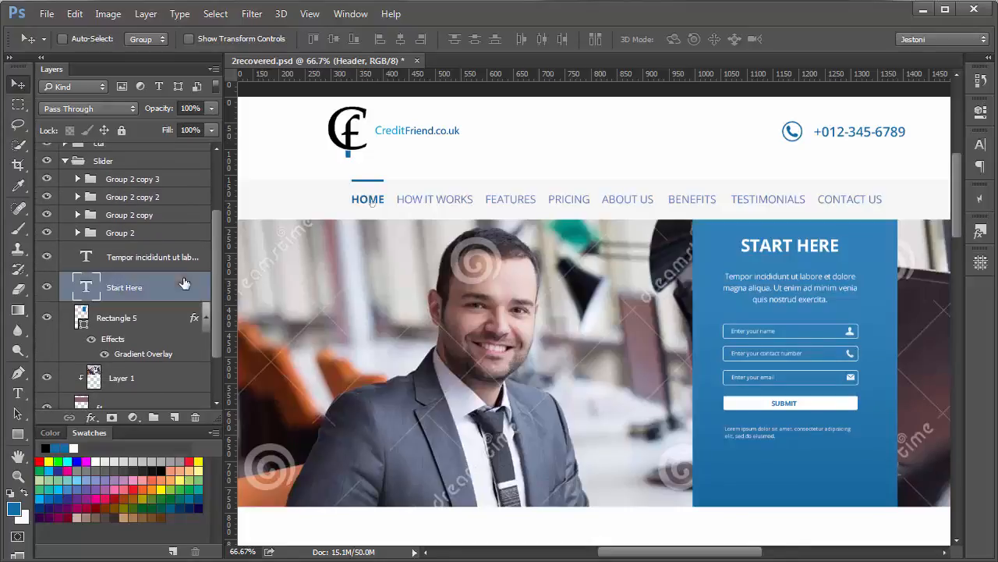
{"action": "left_click", "coordinate": [178, 182], "text": "shift"}
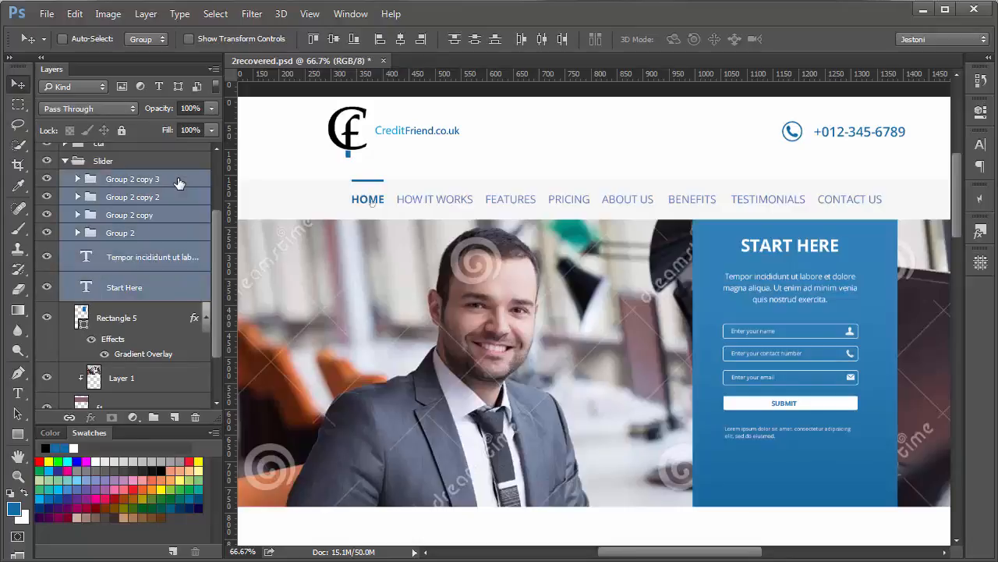
{"action": "left_click_drag", "start_coordinate": [782, 281], "coordinate": [784, 294]}
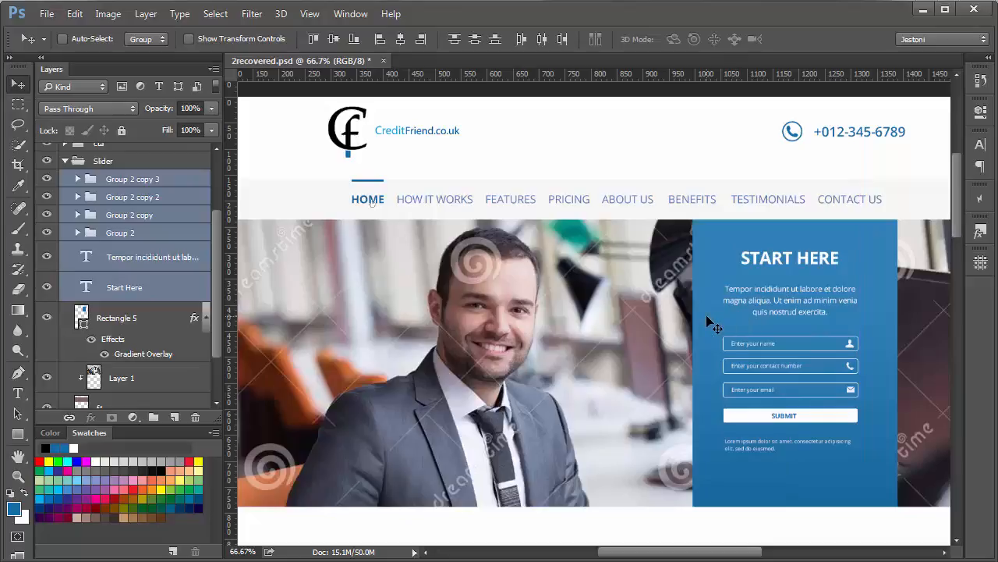
Nudge the selected form contents about 6 px right and slightly down to centre them in the blue panel
{"action": "key", "text": "Right"}
{"action": "key", "text": "Right"}
{"action": "key", "text": "Right"}
{"action": "key", "text": "Right"}
{"action": "key", "text": "Right"}
{"action": "key", "text": "Right"}
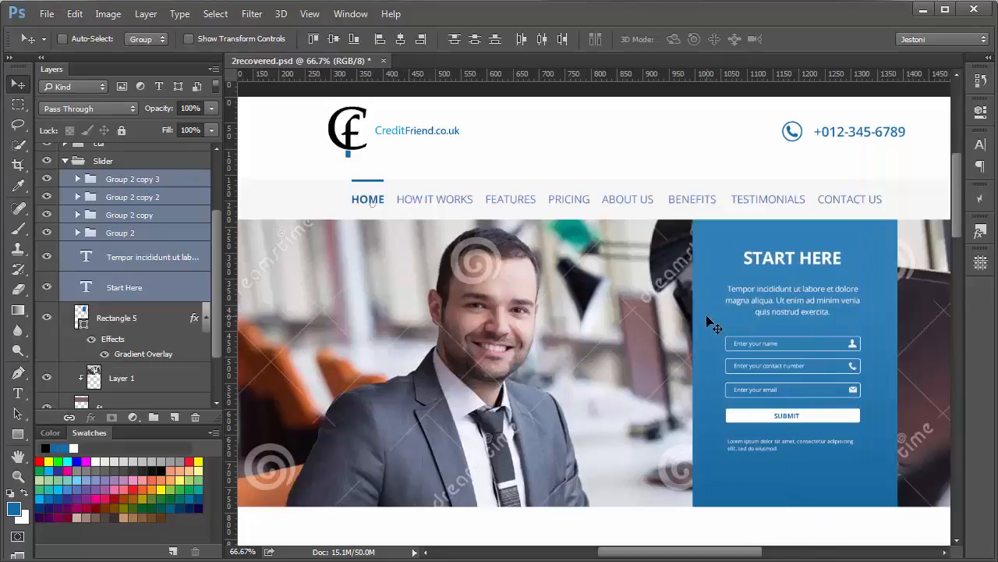
{"action": "key", "text": "Down"}
{"action": "key", "text": "Down"}
{"action": "key", "text": "Down"}
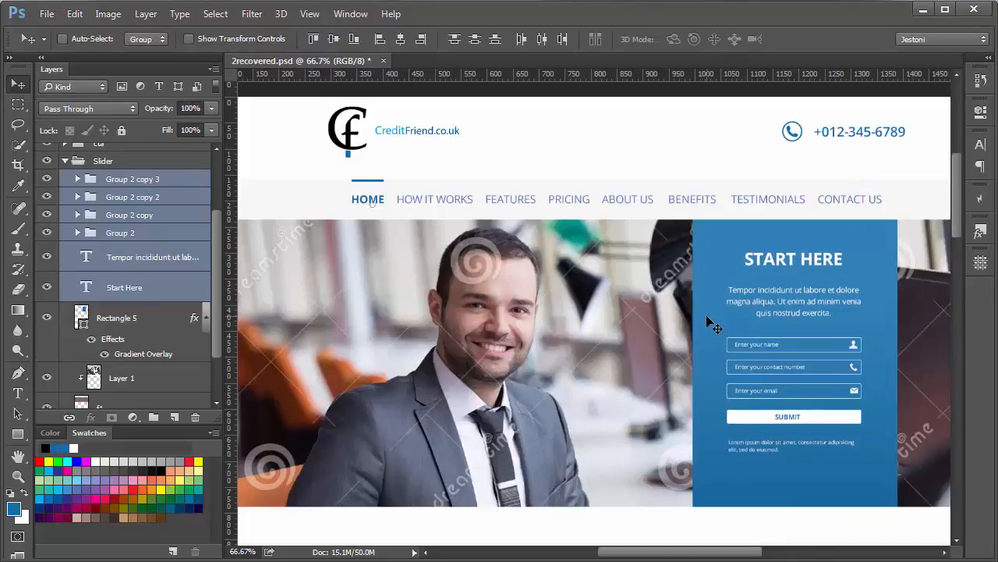
{"action": "key", "text": "Up"}
{"action": "key", "text": "Down"}
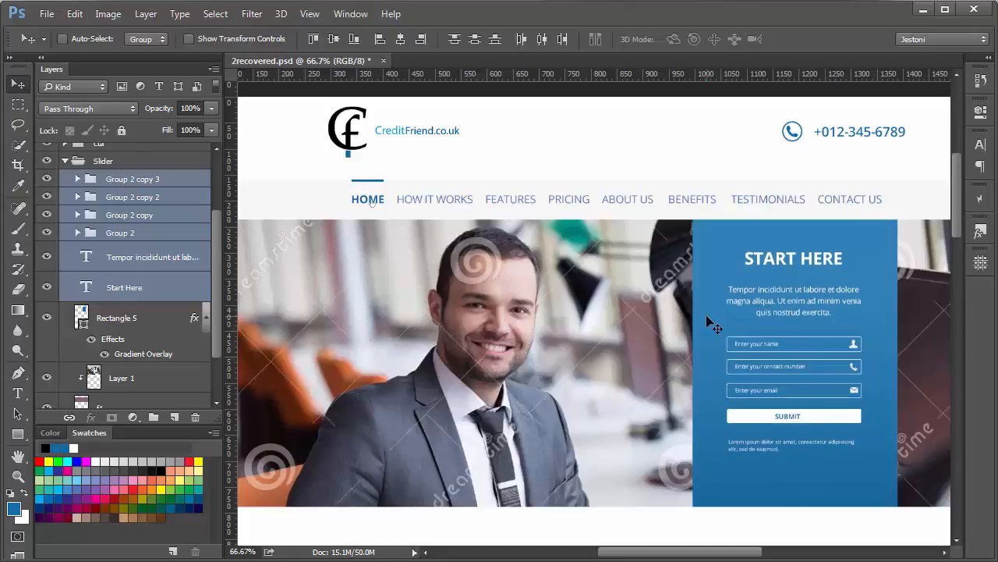
Save the document and review the whole page from the header down to the footer at 33.3% zoom
{"action": "key", "text": "ctrl+minus"}
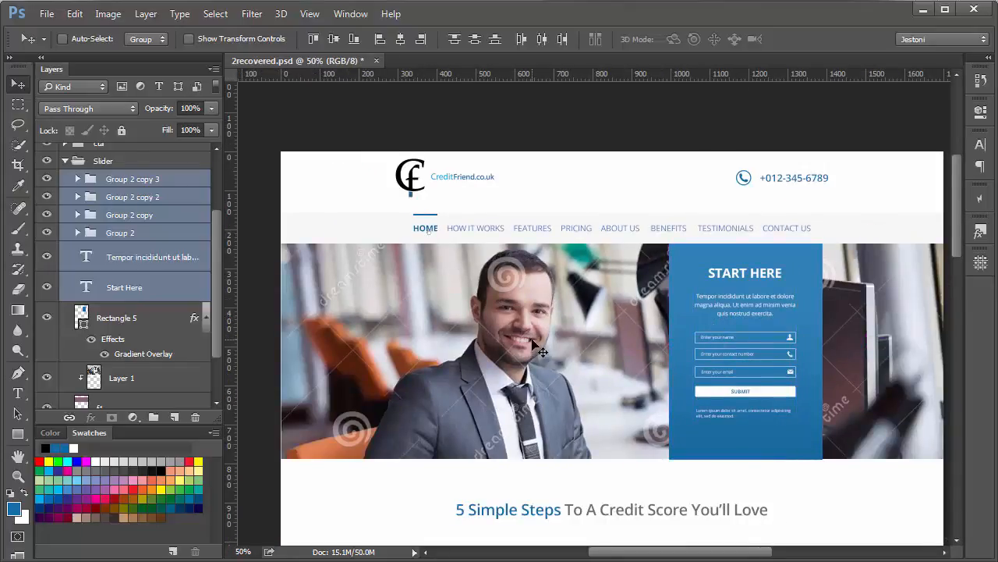
{"action": "left_click_drag", "start_coordinate": [531, 340], "coordinate": [531, 264]}
{"action": "key", "text": "ctrl+s"}
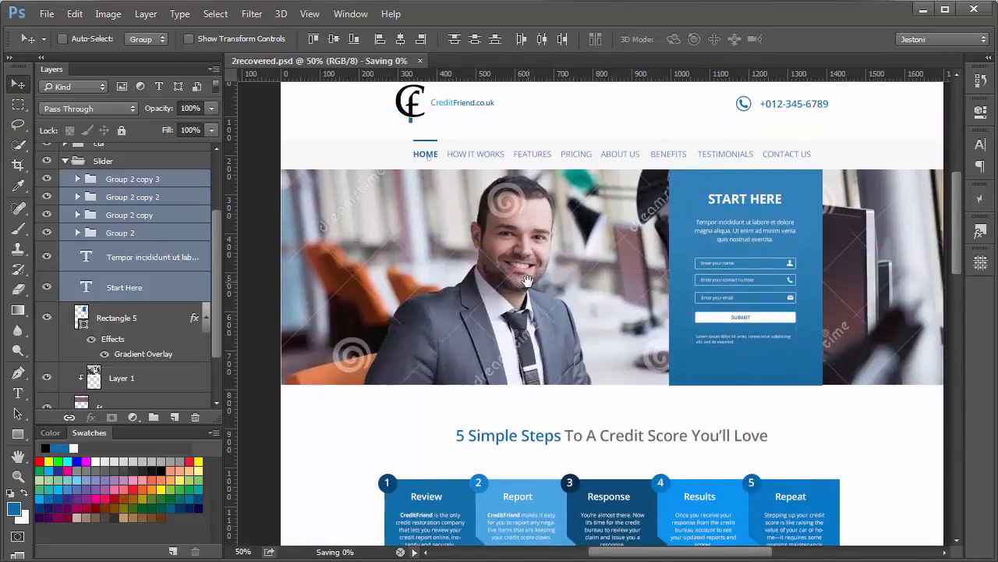
{"action": "key", "text": "ctrl+minus"}
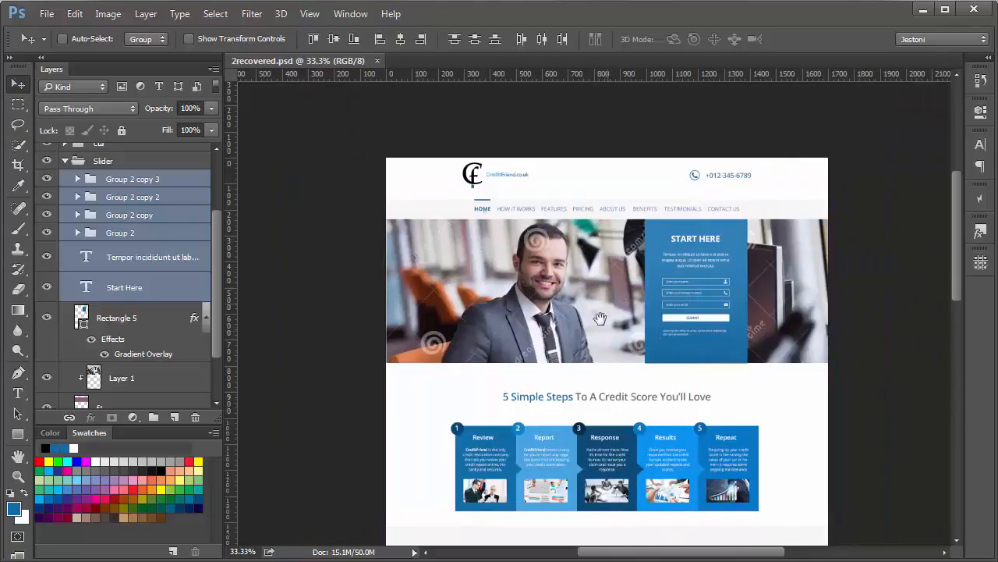
{"action": "scroll", "coordinate": [591, 338], "scroll_direction": "down", "scroll_amount": 5}
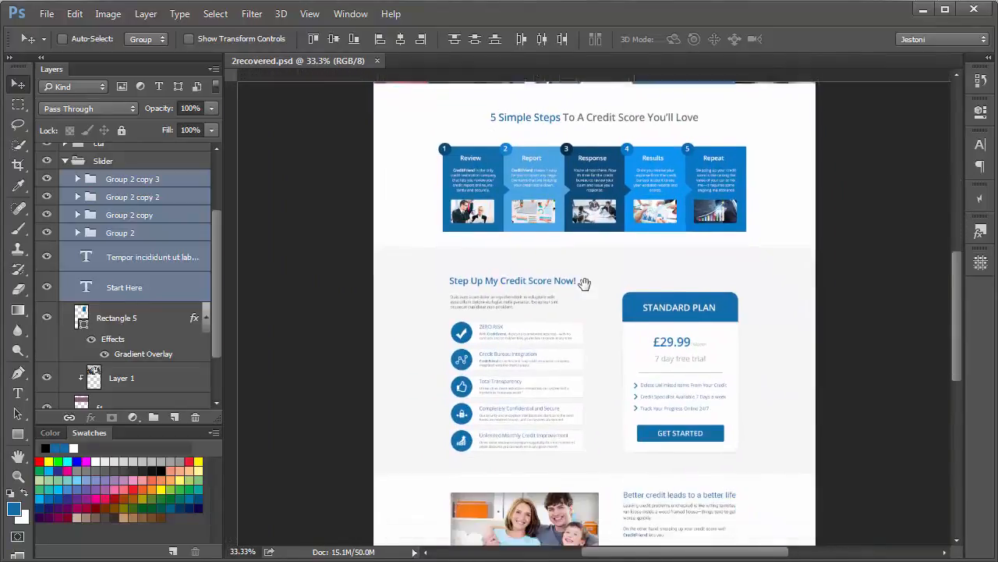
{"action": "scroll", "coordinate": [576, 318], "scroll_direction": "down", "scroll_amount": 4}
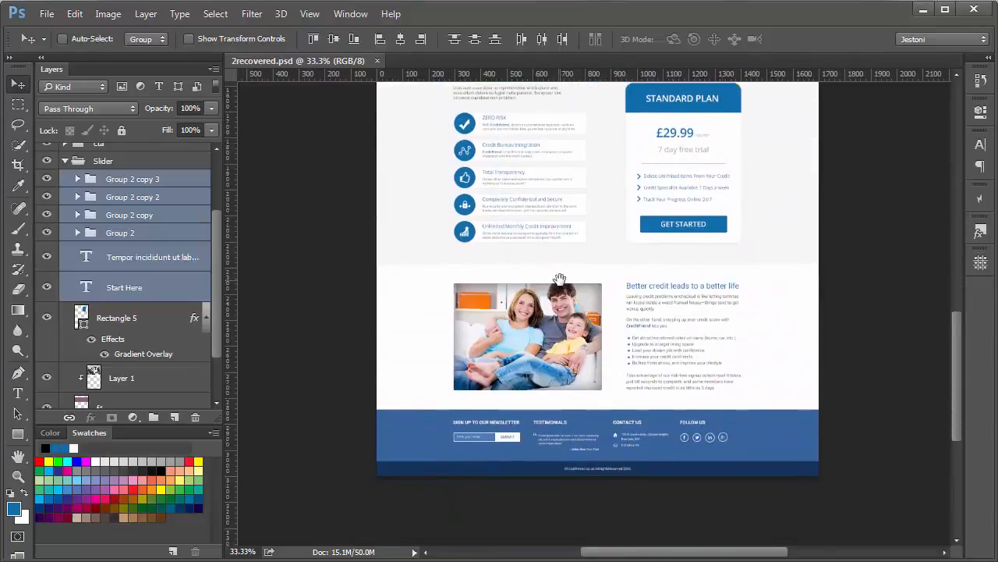
Collapse the Slider group and extend the canvas height to 3900 pixels, anchored at the top so the space is added below the footer
{"action": "left_click", "coordinate": [66, 161]}
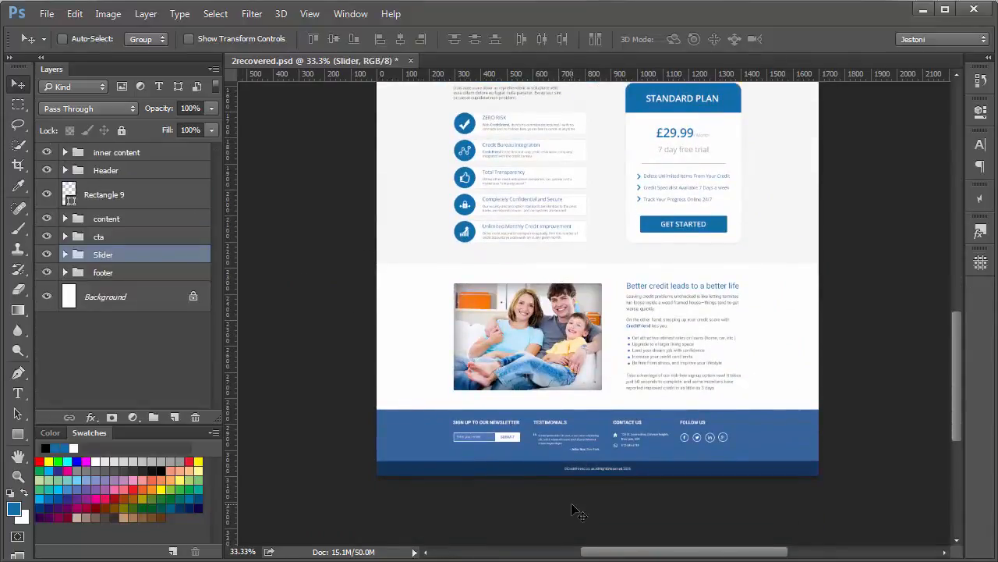
{"action": "left_click", "coordinate": [108, 14]}
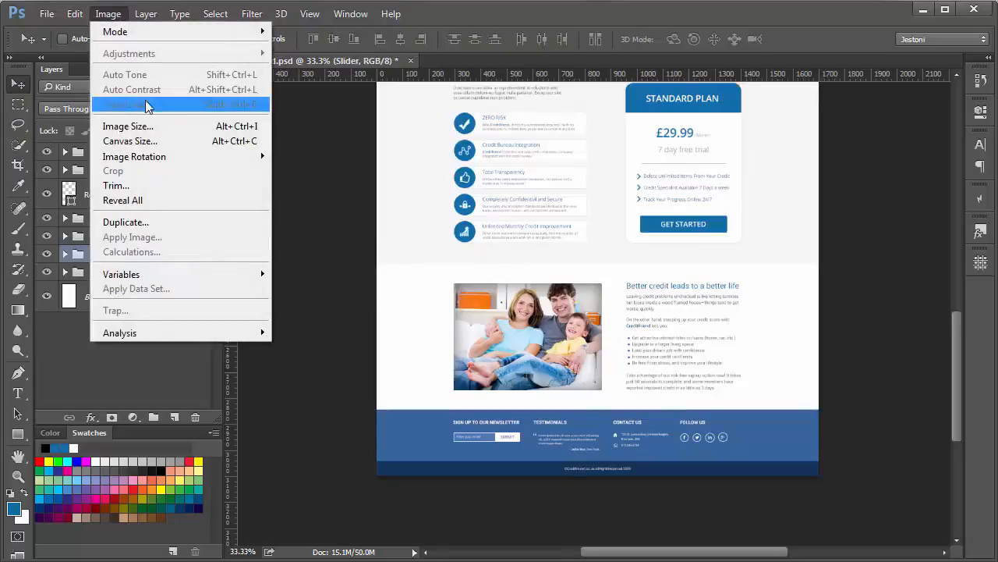
{"action": "left_click", "coordinate": [156, 145]}
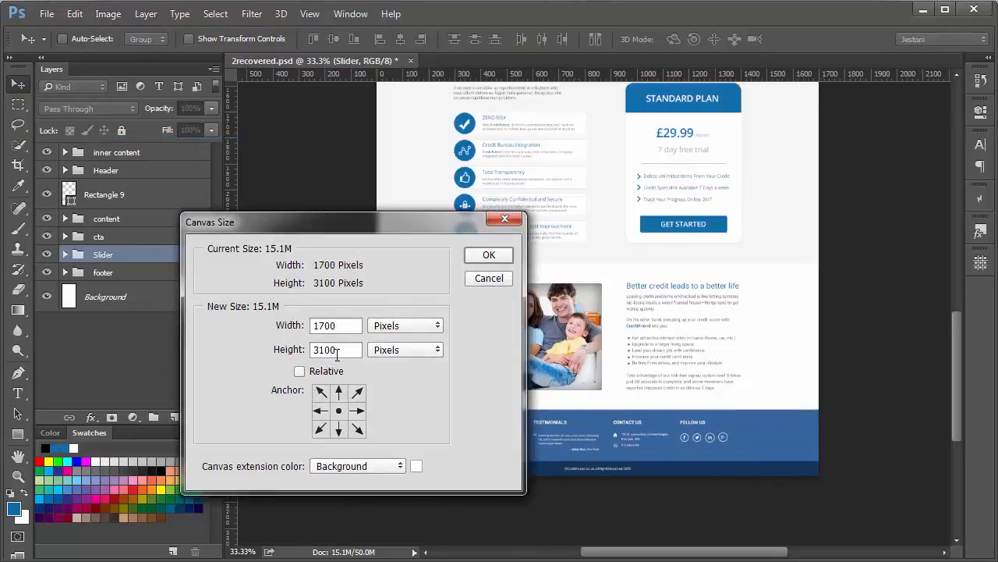
{"action": "left_click_drag", "start_coordinate": [341, 352], "coordinate": [302, 345]}
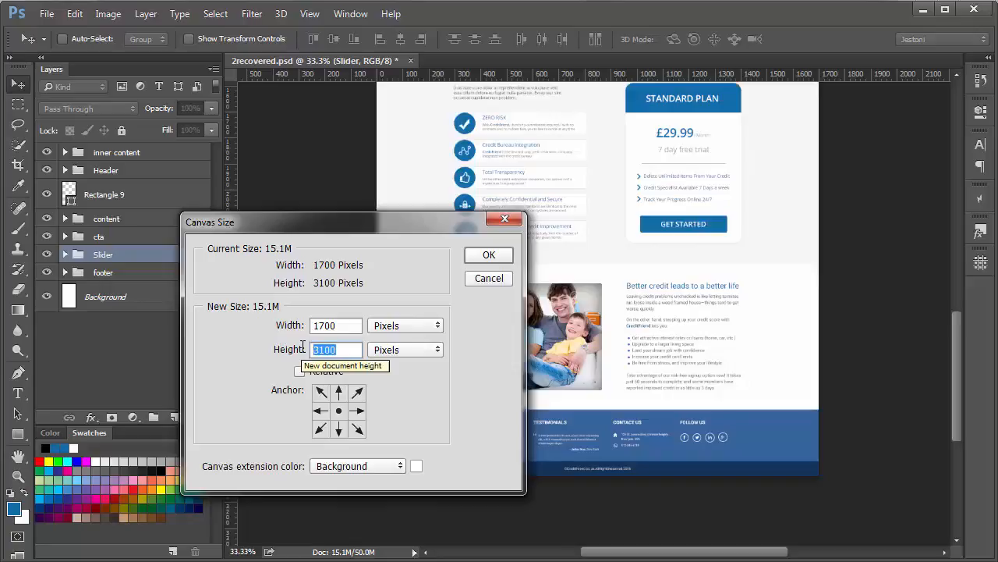
{"action": "type", "text": "3900"}
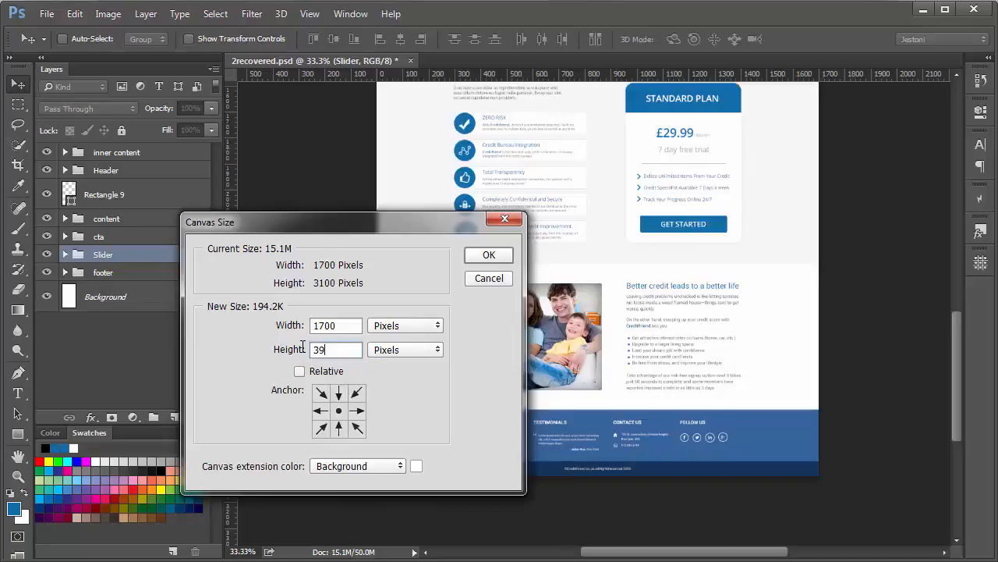
{"action": "left_click", "coordinate": [339, 392]}
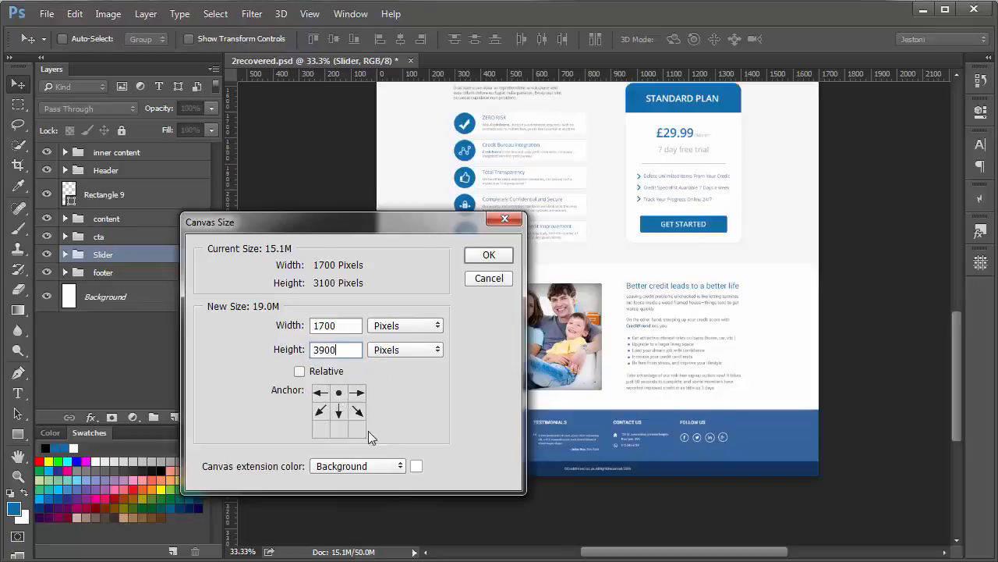
{"action": "left_click", "coordinate": [499, 263]}
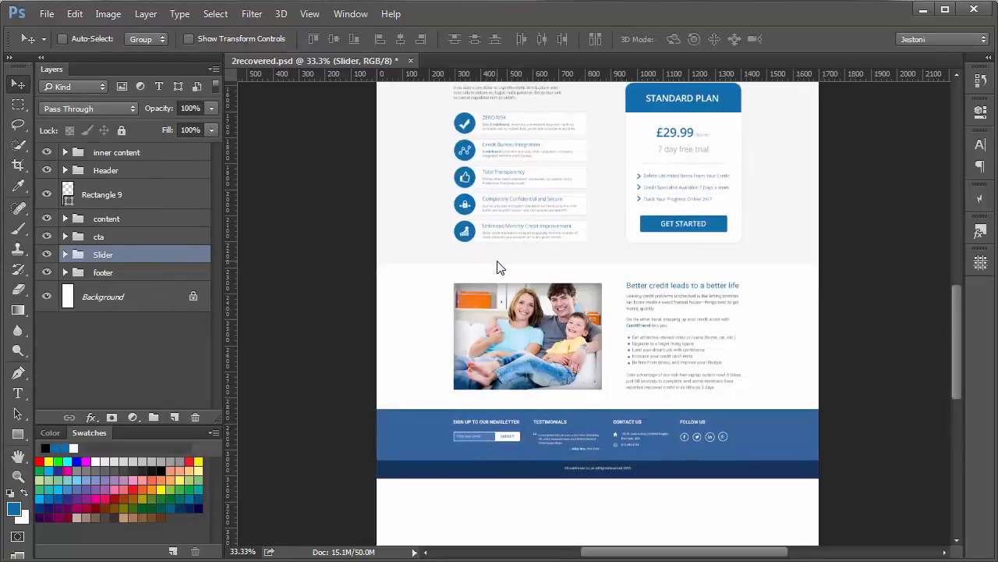
Check which page sections the content, cta and inner content groups hold by toggling their visibility off and on
{"action": "left_click_drag", "start_coordinate": [543, 361], "coordinate": [548, 248]}
{"action": "key", "text": "ctrl+r"}
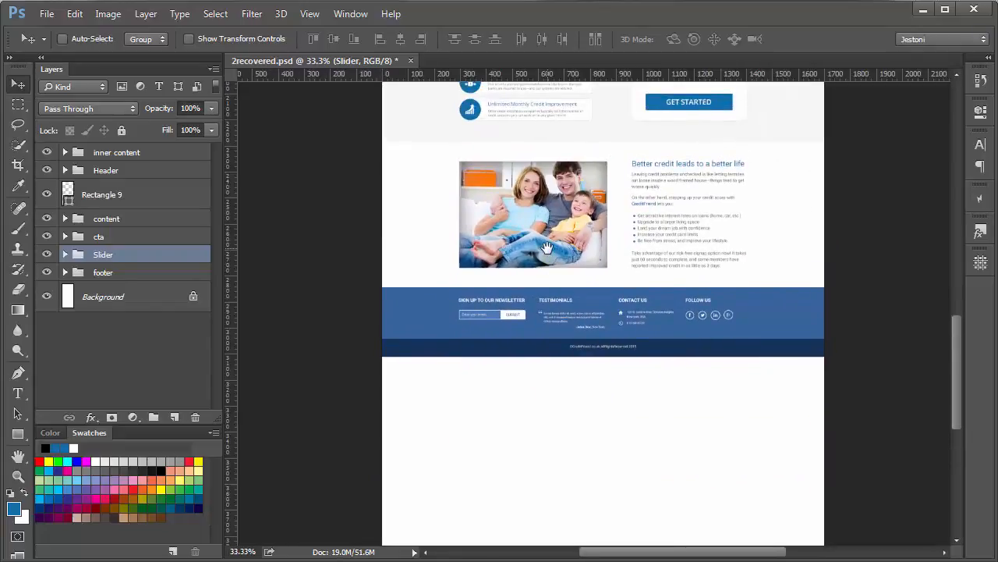
{"action": "key", "text": "ctrl+minus"}
{"action": "key", "text": "ctrl+minus"}
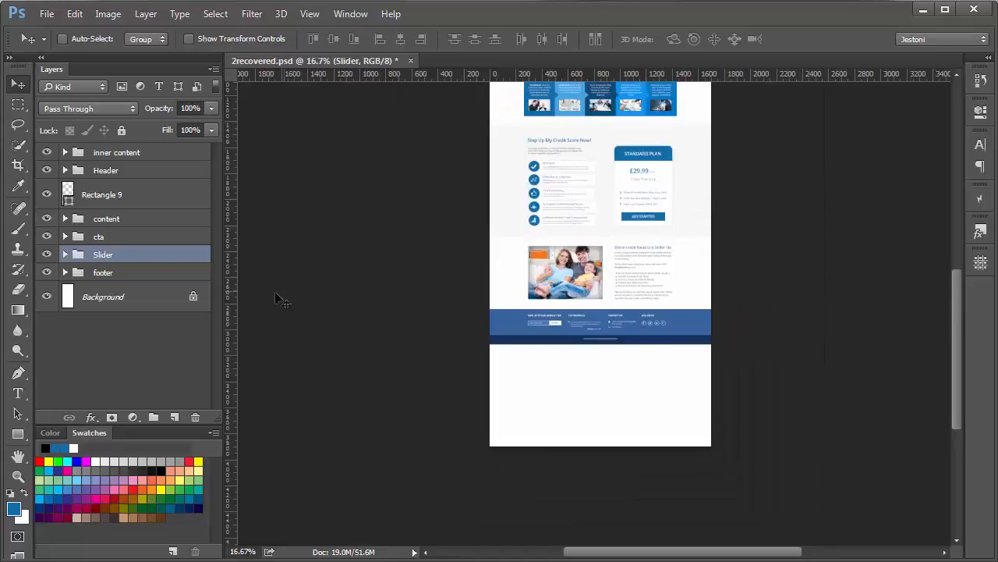
{"action": "left_click", "coordinate": [47, 218]}
{"action": "left_click", "coordinate": [47, 218]}
{"action": "left_click", "coordinate": [47, 236]}
{"action": "left_click", "coordinate": [47, 235]}
{"action": "left_click", "coordinate": [47, 152]}
{"action": "left_click", "coordinate": [47, 152]}
Rename the inner content group as benefits, and move it together with the footer group down about 800 px to the canvas bottom
{"action": "double_click", "coordinate": [102, 155]}
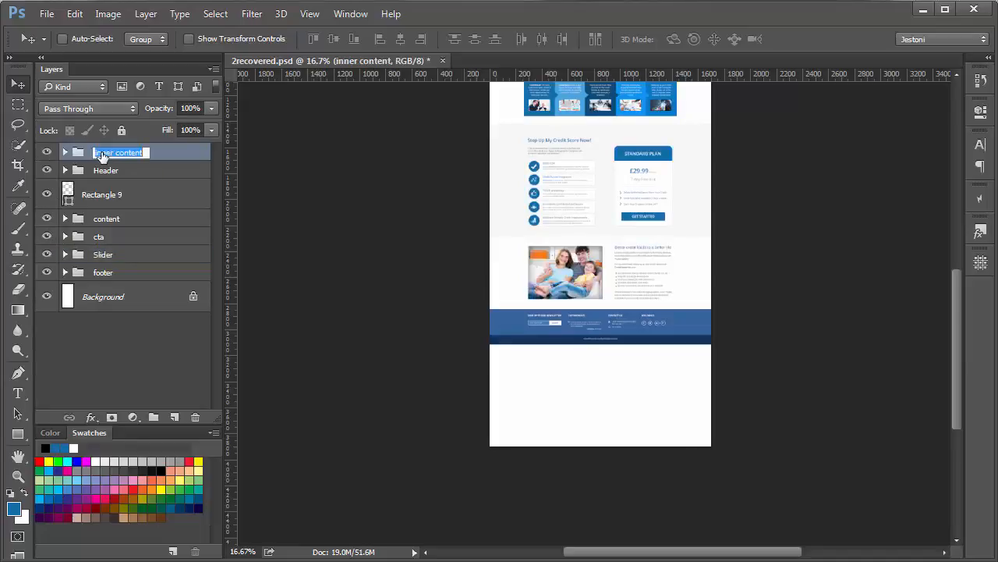
{"action": "type", "text": "B"}
{"action": "type", "text": "enefits"}
{"action": "key", "text": "Return"}
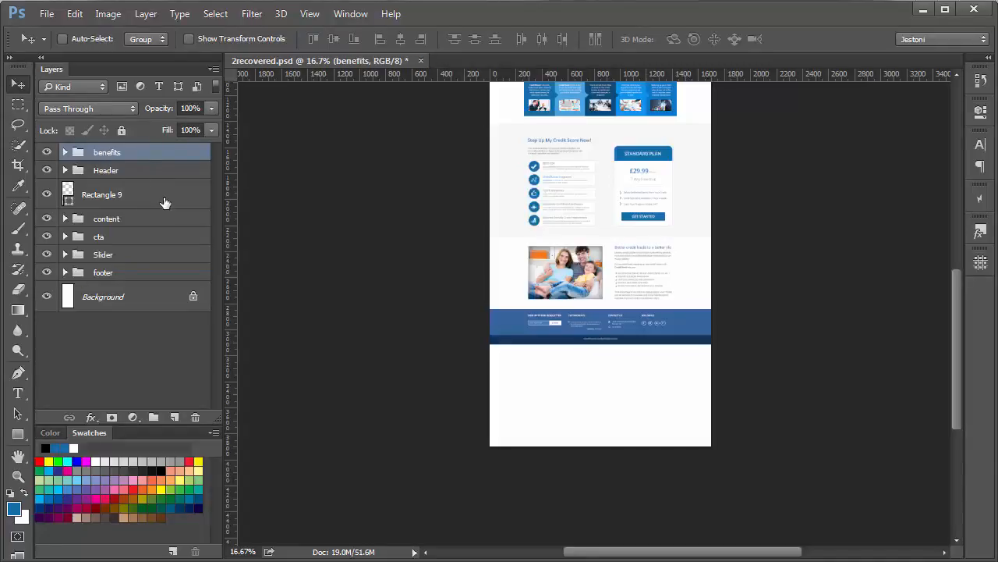
{"action": "left_click", "coordinate": [148, 273], "text": "ctrl"}
{"action": "left_click_drag", "start_coordinate": [524, 285], "coordinate": [512, 383]}
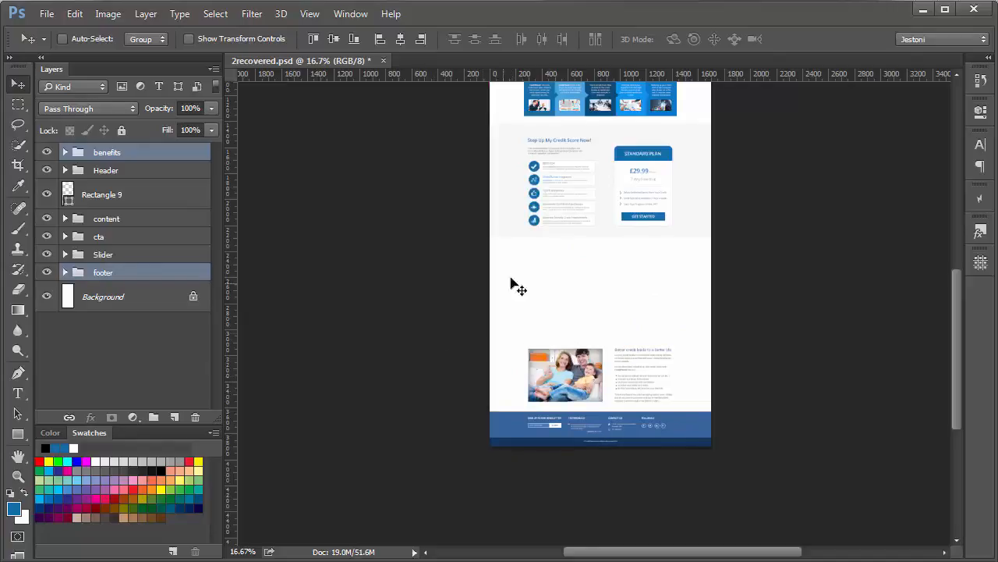
Extend the canvas height to 4400 pixels from the top anchor and move the benefits and footer groups down about 500 px
{"action": "left_click", "coordinate": [107, 14]}
{"action": "left_click", "coordinate": [138, 140]}
{"action": "left_click_drag", "start_coordinate": [348, 349], "coordinate": [290, 360]}
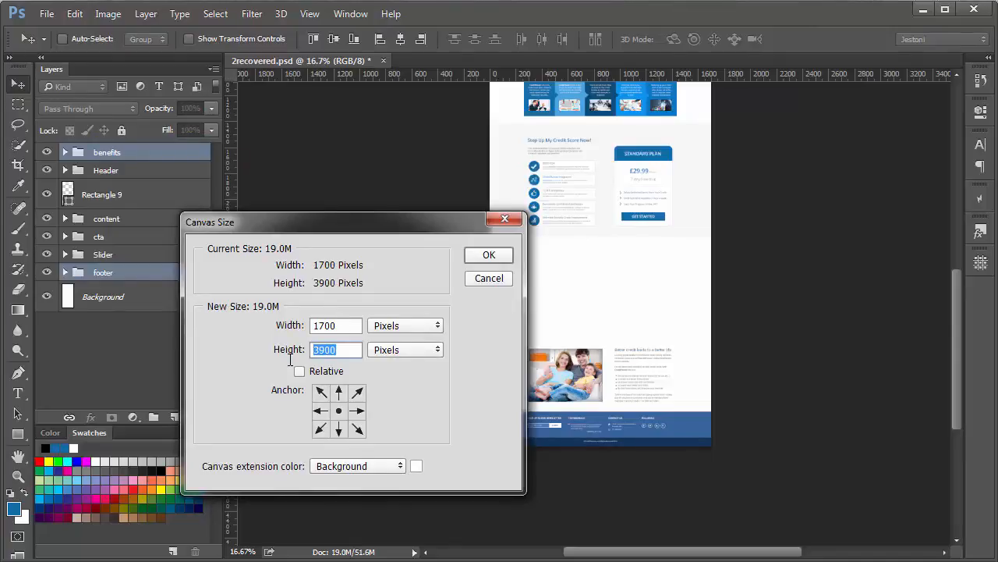
{"action": "type", "text": "4400"}
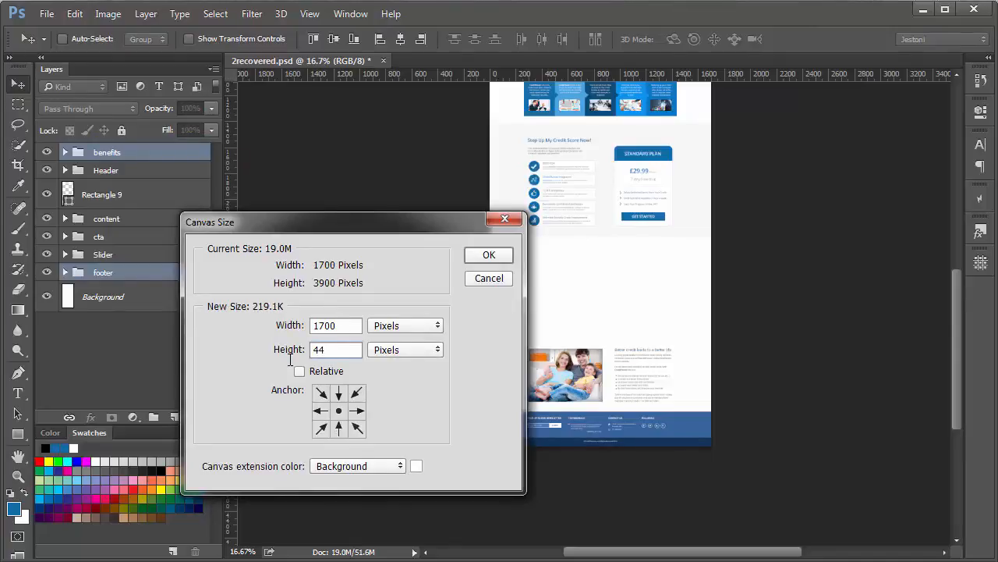
{"action": "left_click", "coordinate": [489, 255]}
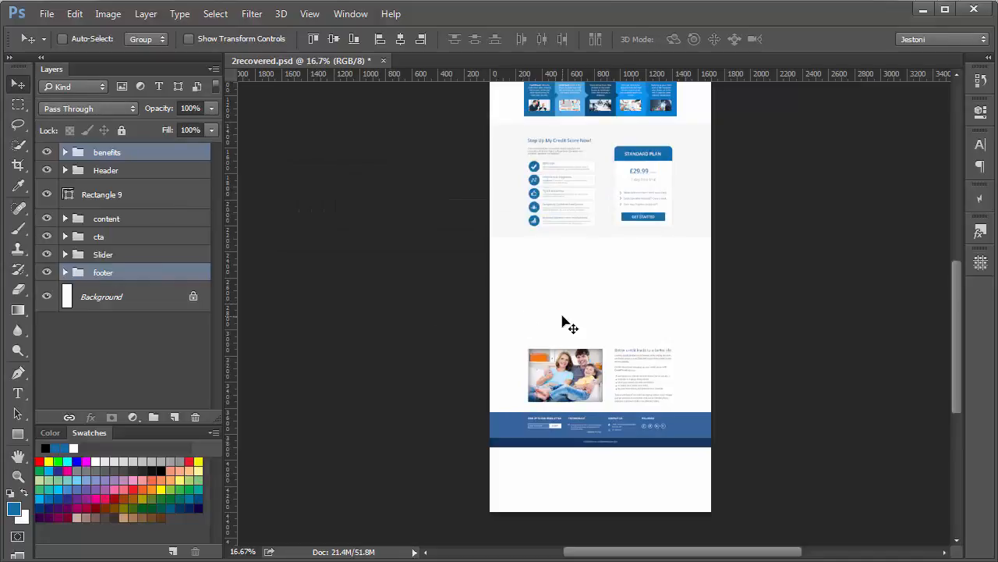
{"action": "left_click_drag", "start_coordinate": [562, 320], "coordinate": [568, 389]}
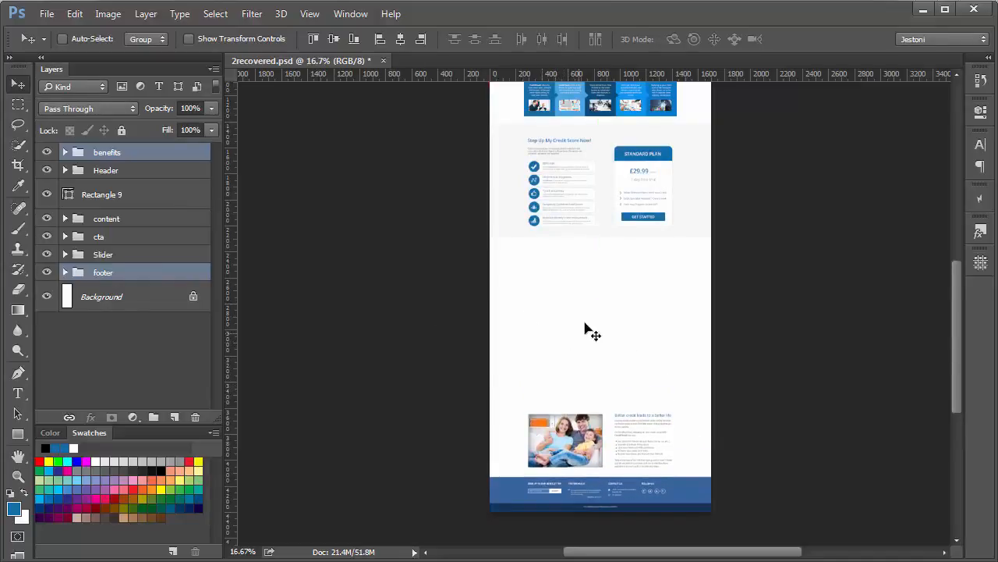
Display the guides over the empty area below the Standard Plan section at 50% zoom
{"action": "left_click_drag", "start_coordinate": [584, 330], "coordinate": [582, 353]}
{"action": "key", "text": "ctrl+r"}
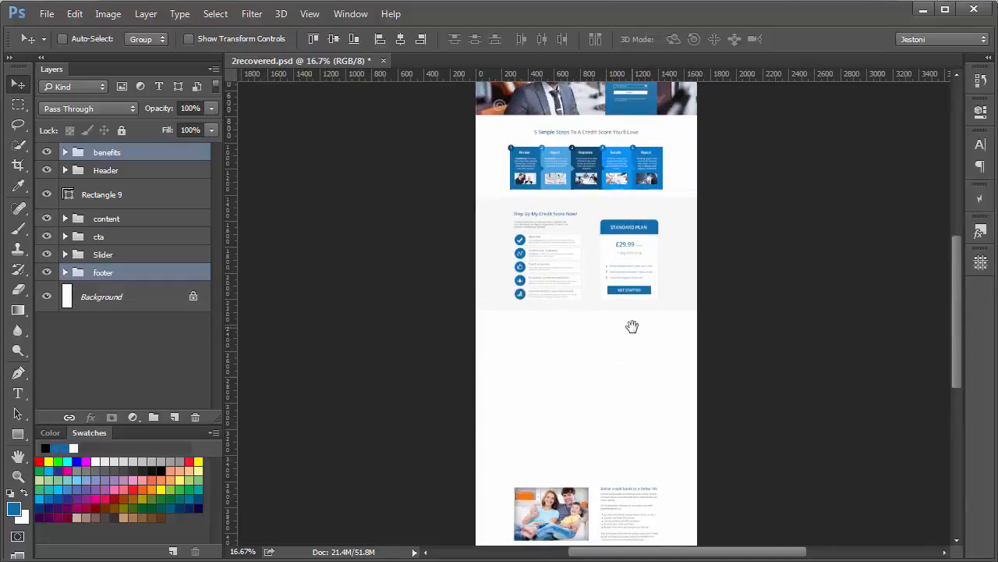
{"action": "left_click_drag", "start_coordinate": [632, 327], "coordinate": [635, 290]}
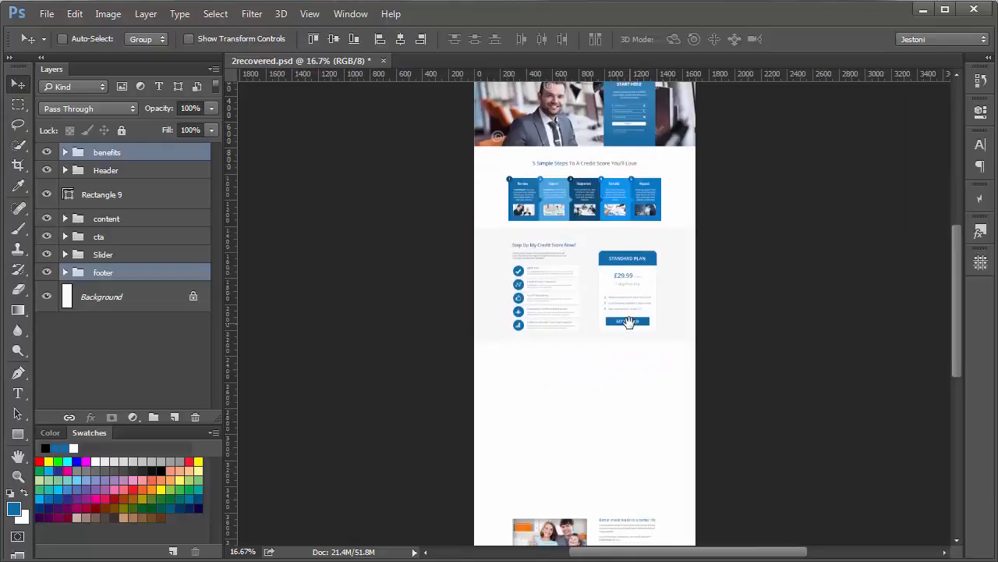
{"action": "key", "text": "ctrl+plus"}
{"action": "key", "text": "ctrl+plus"}
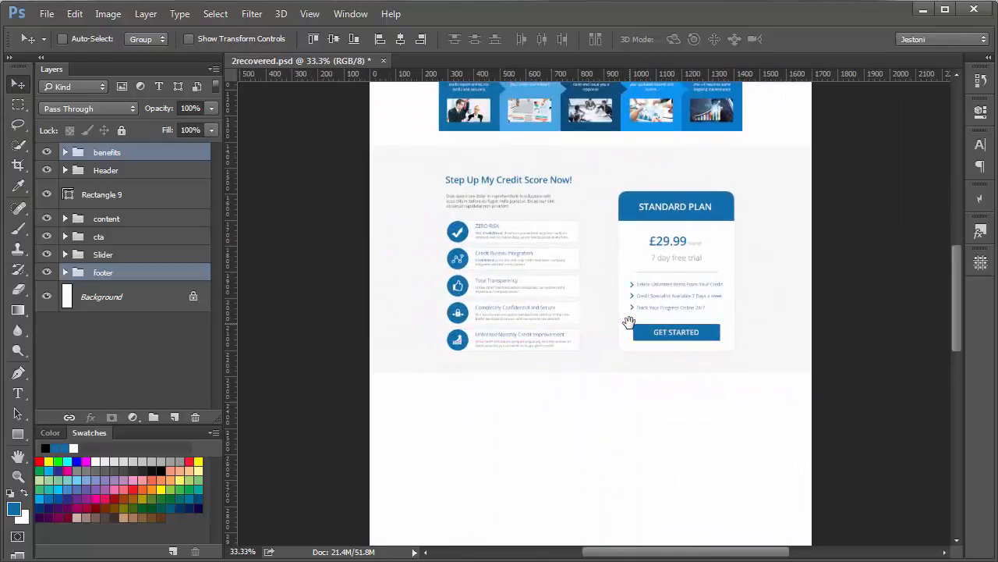
{"action": "left_click_drag", "start_coordinate": [629, 322], "coordinate": [653, 235]}
{"action": "key", "text": "ctrl+semicolon"}
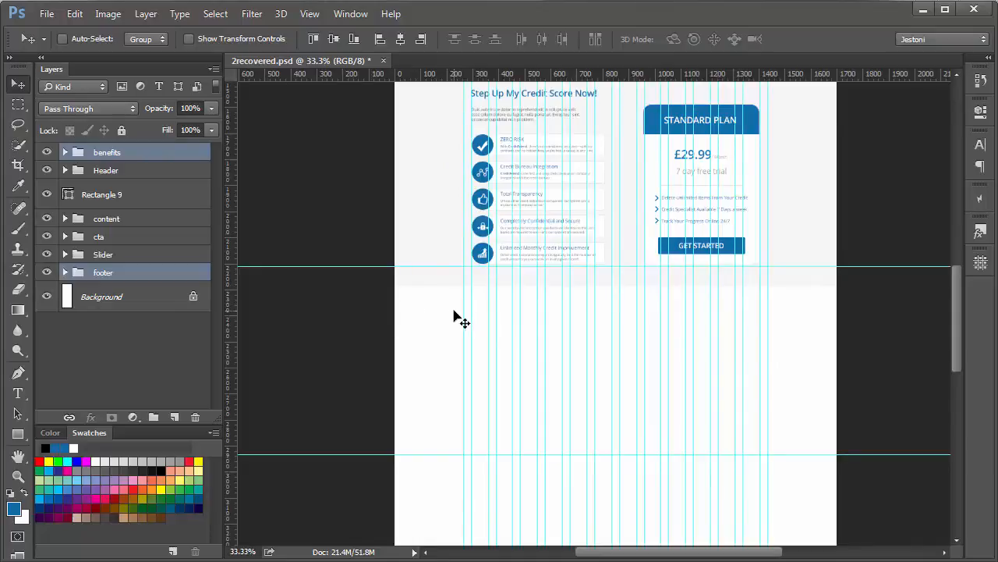
{"action": "left_click_drag", "start_coordinate": [461, 320], "coordinate": [412, 259]}
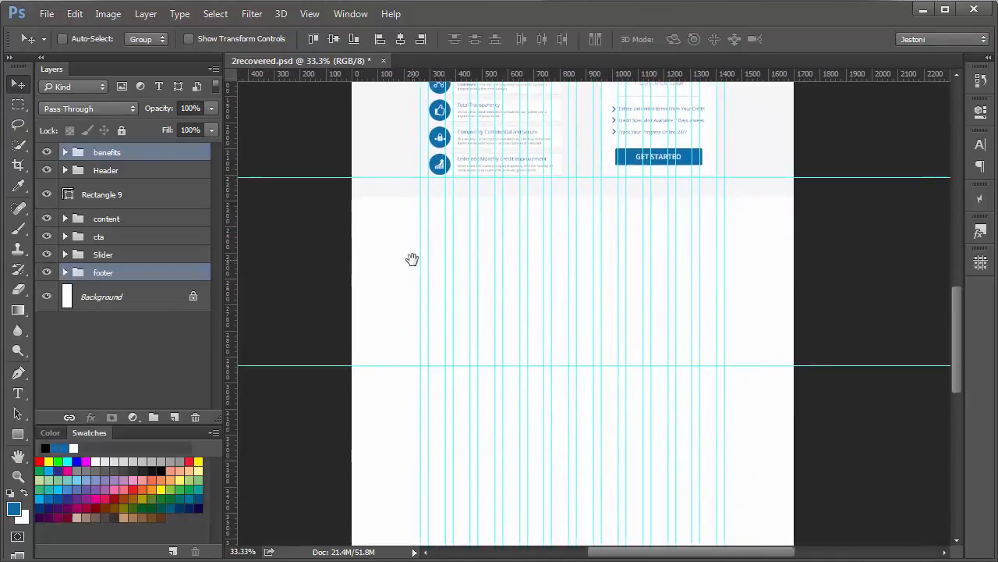
{"action": "key", "text": "ctrl+plus"}
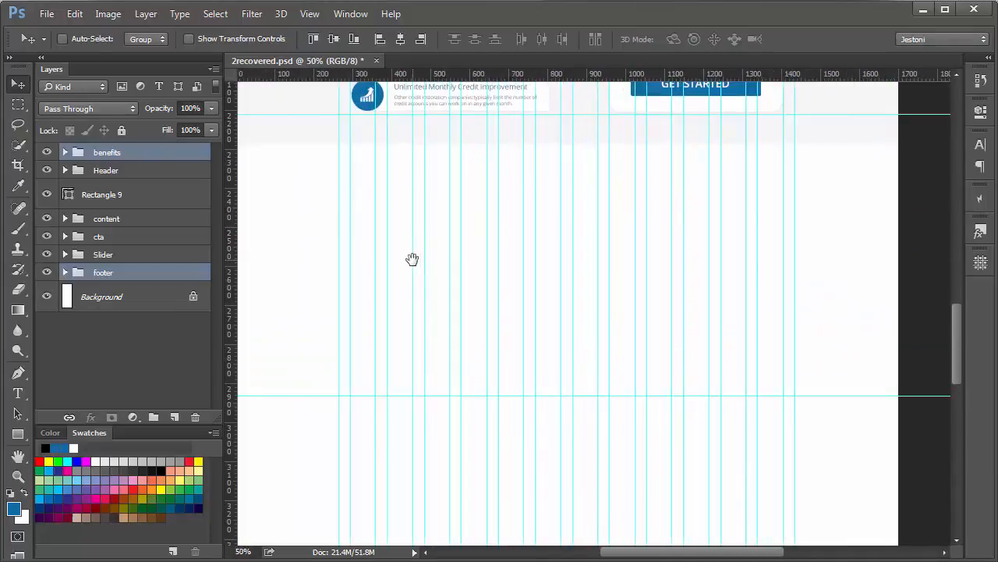
Create a new layer group named About us directly above the Header group
{"action": "left_click", "coordinate": [163, 169]}
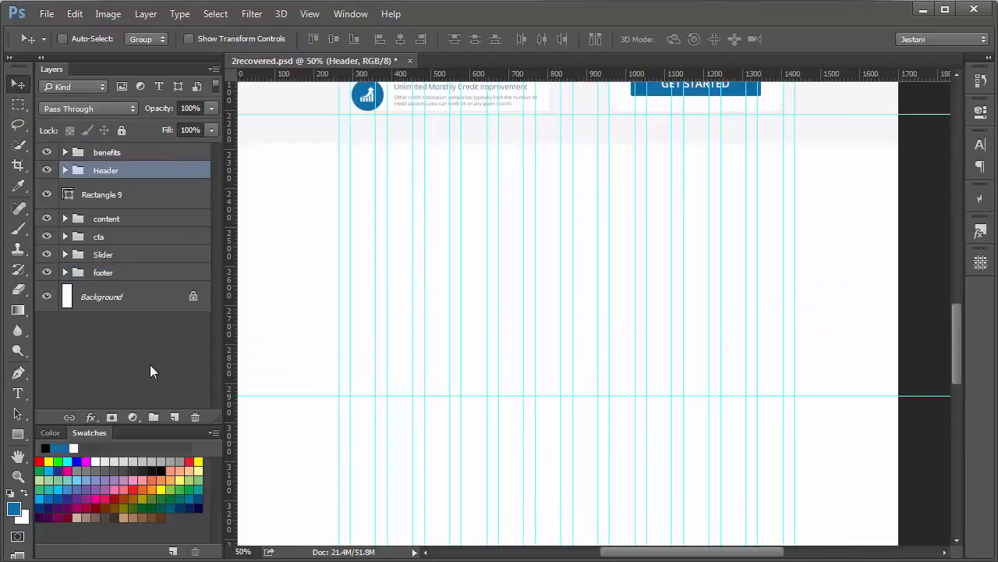
{"action": "left_click", "coordinate": [148, 414], "text": "alt"}
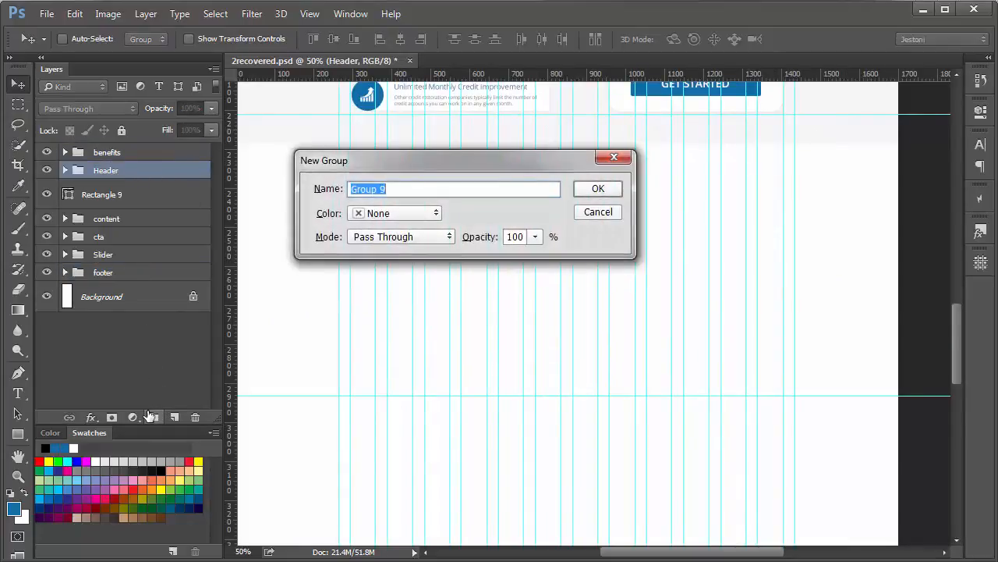
{"action": "type", "text": "About u"}
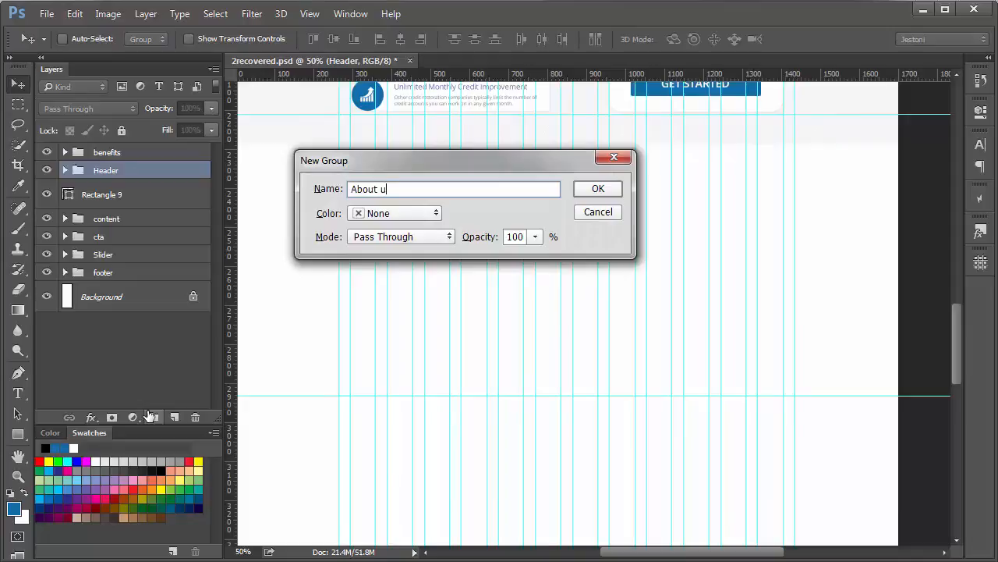
{"action": "type", "text": "s"}
{"action": "key", "text": "Return"}
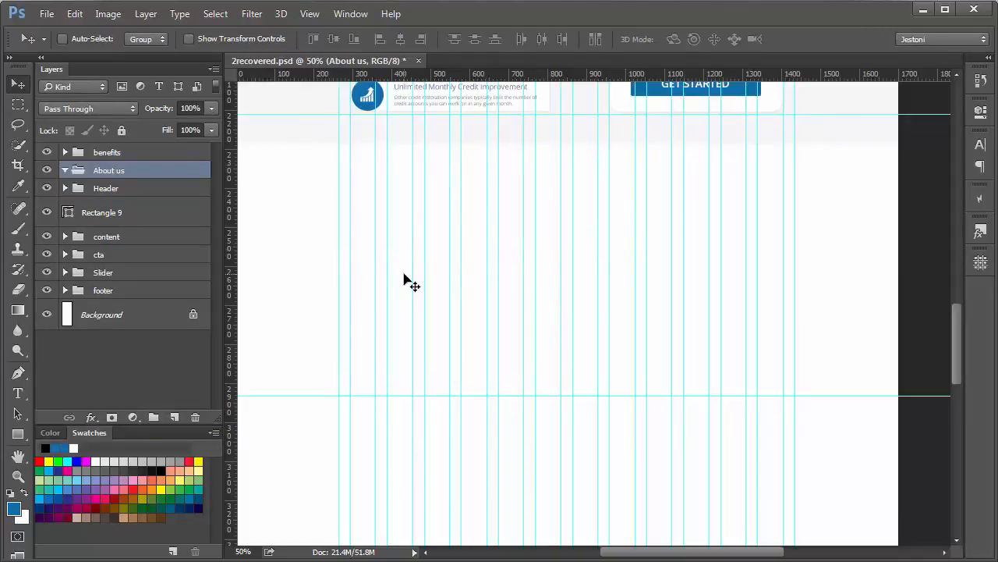
Pick up the 40 pt Open Sans Semibold type settings from the 5 Simple Steps heading and reselect the About us group
{"action": "left_click", "coordinate": [22, 393]}
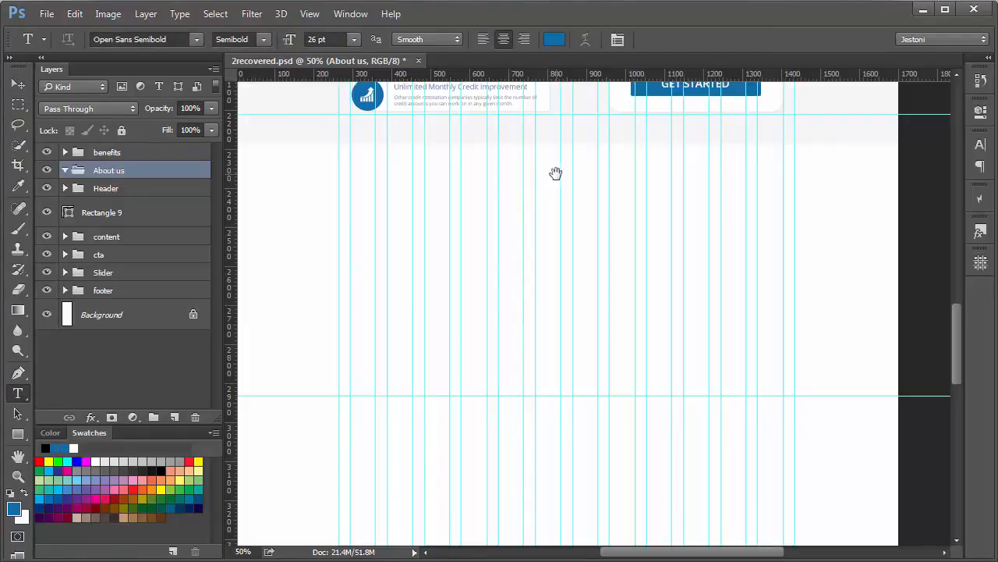
{"action": "left_click_drag", "start_coordinate": [557, 174], "coordinate": [546, 403]}
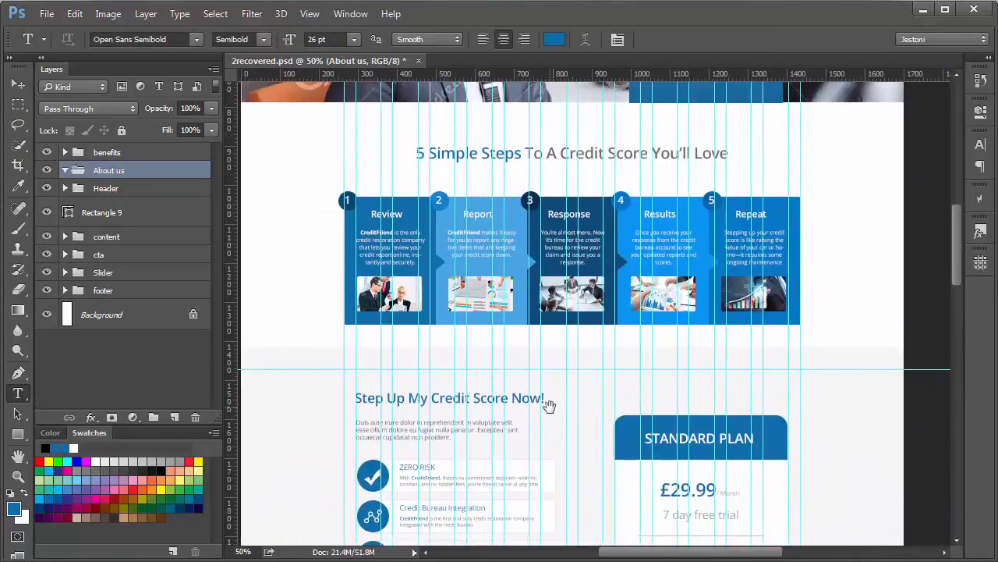
{"action": "left_click", "coordinate": [570, 152]}
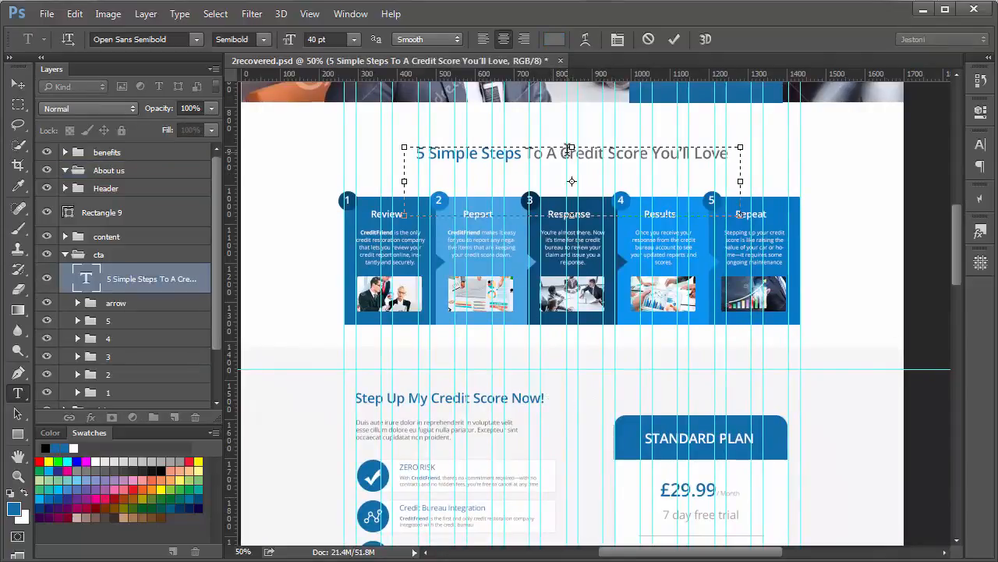
{"action": "left_click", "coordinate": [652, 44]}
{"action": "left_click", "coordinate": [188, 174]}
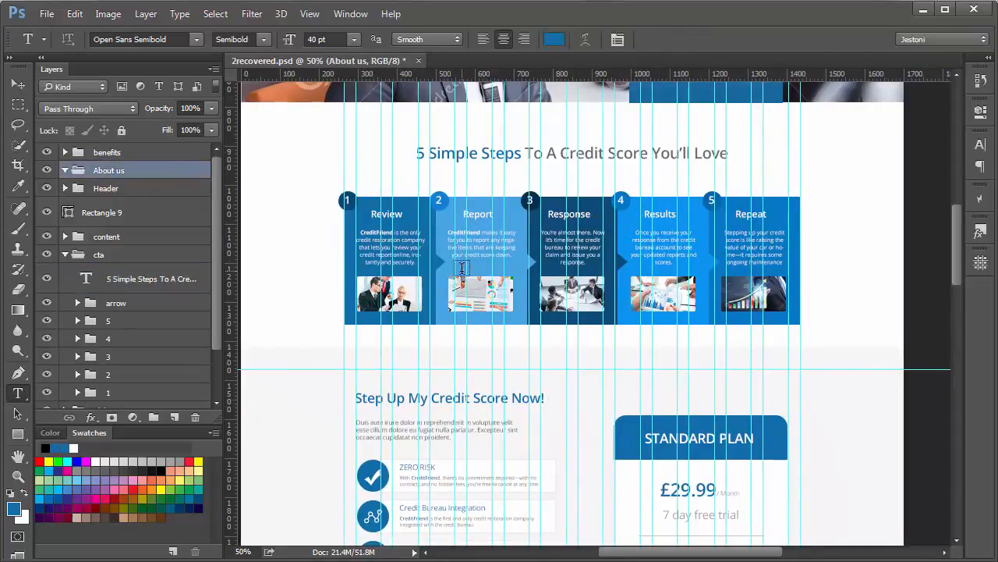
Add the blue heading "About Us" in 40 pt Open Sans Semibold, roughly centred at the top of the empty section
{"action": "left_click_drag", "start_coordinate": [534, 312], "coordinate": [525, 124]}
{"action": "left_click_drag", "start_coordinate": [511, 477], "coordinate": [495, 222]}
{"action": "left_click", "coordinate": [532, 274]}
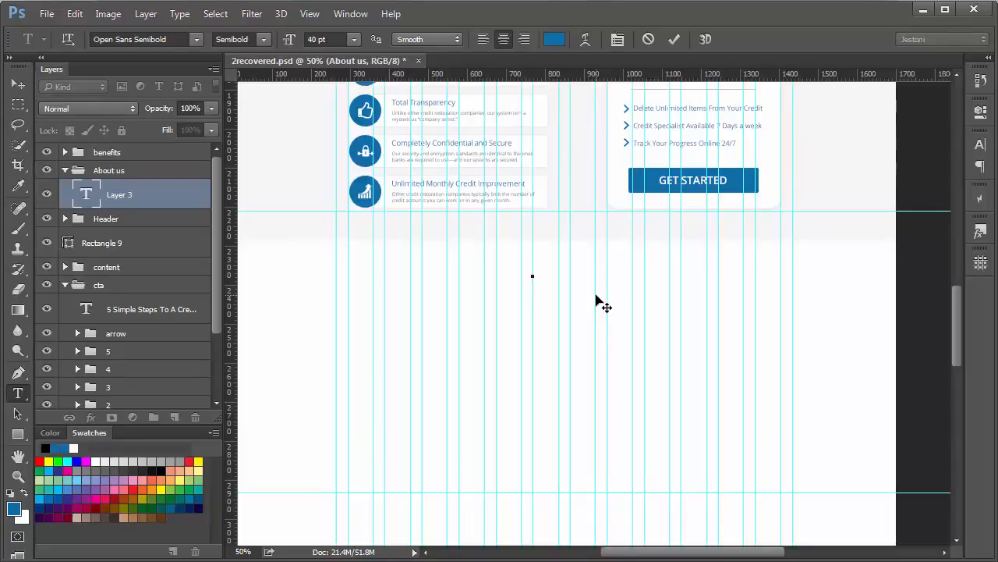
{"action": "type", "text": "About "}
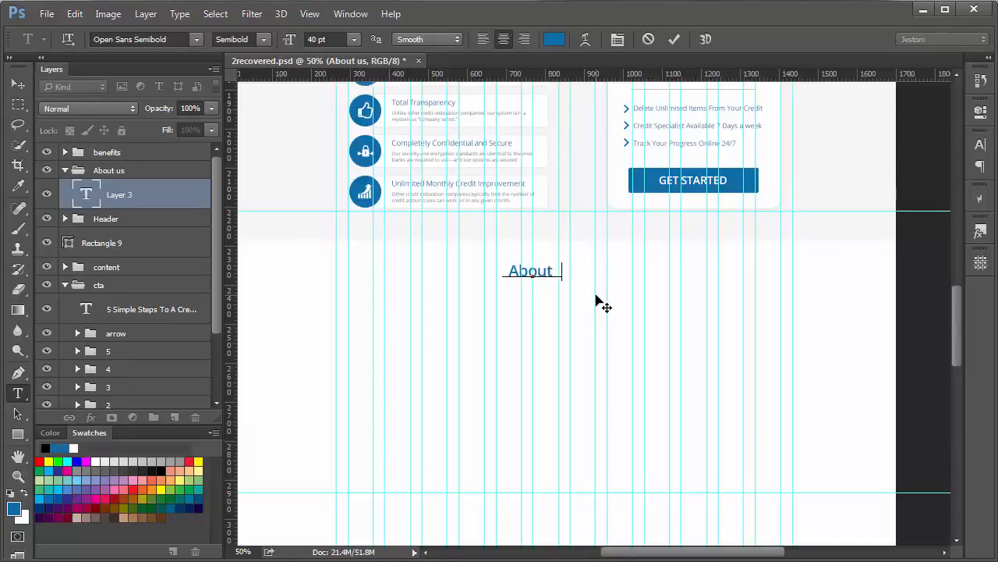
{"action": "type", "text": "Us"}
{"action": "key", "text": "ctrl+a"}
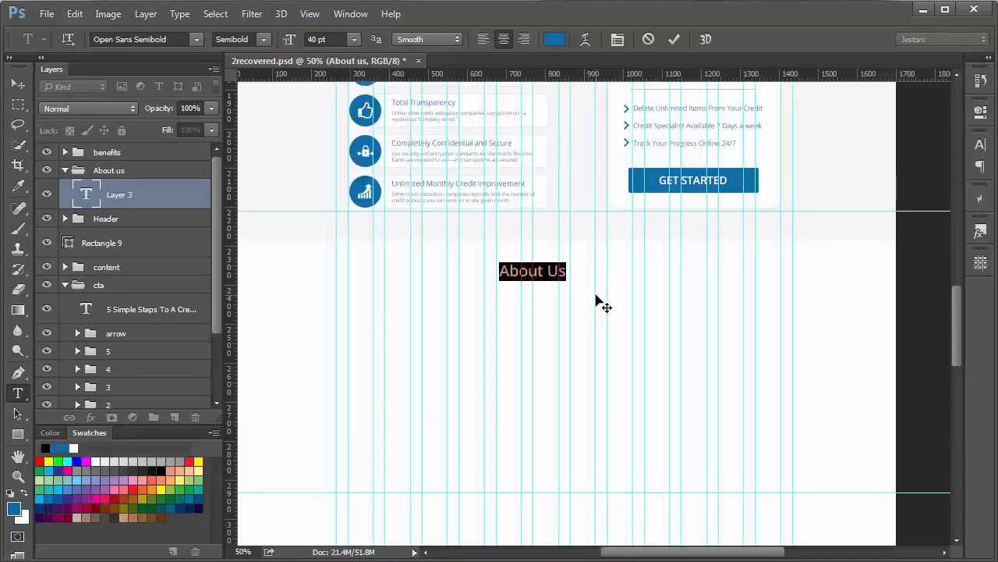
{"action": "left_click_drag", "start_coordinate": [499, 296], "coordinate": [531, 311]}
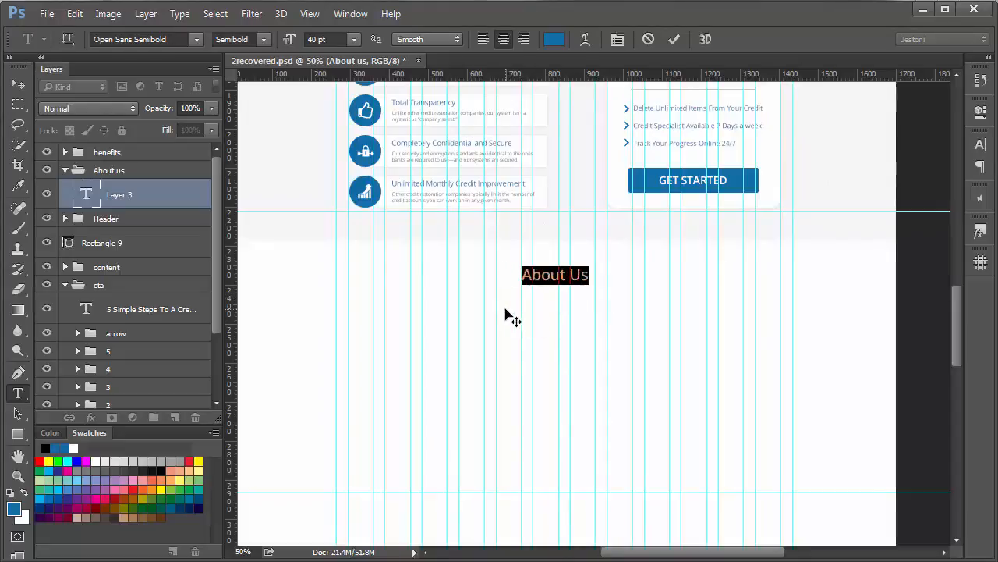
{"action": "left_click", "coordinate": [681, 40]}
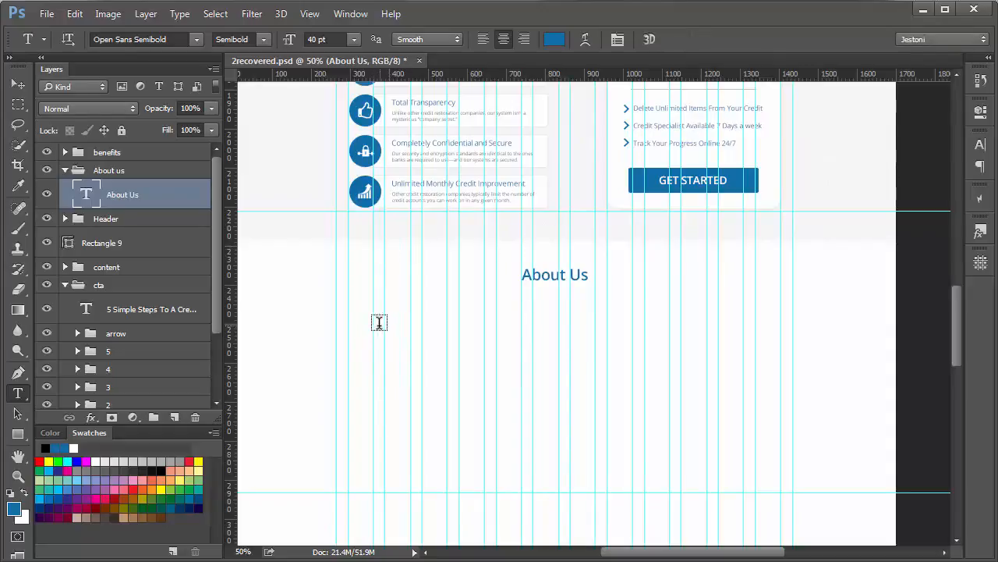
Start a wide centred paragraph text box below the About Us heading, set to Open Sans Regular at 25 pt
{"action": "left_click_drag", "start_coordinate": [389, 321], "coordinate": [748, 382]}
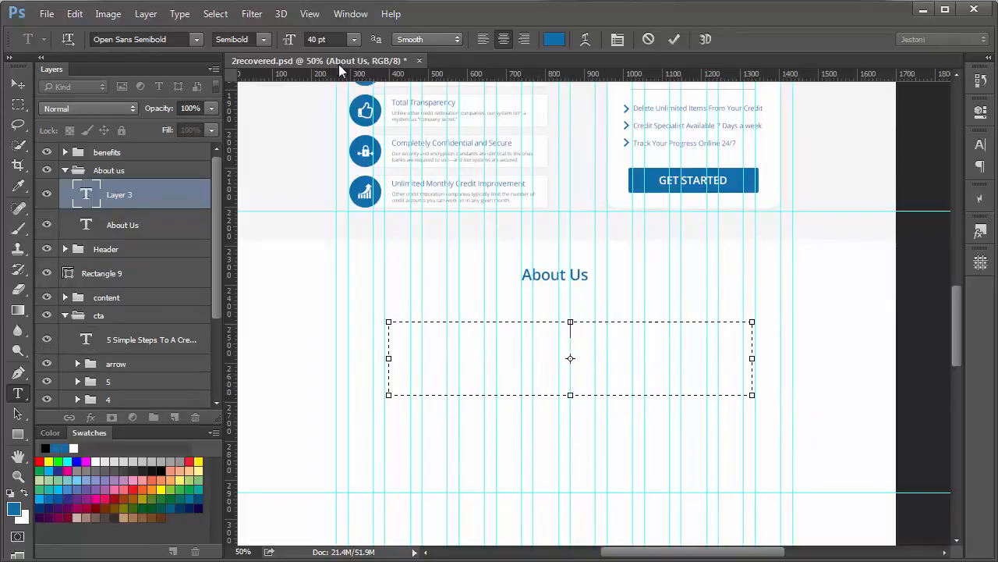
{"action": "left_click", "coordinate": [263, 35]}
{"action": "left_click", "coordinate": [265, 89]}
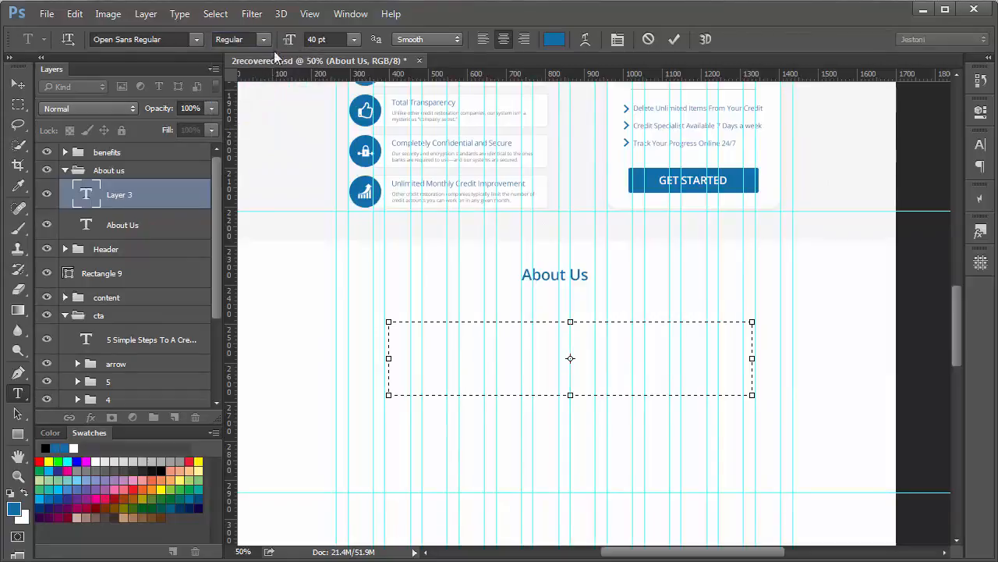
{"action": "left_click_drag", "start_coordinate": [298, 38], "coordinate": [286, 39]}
Set the new paragraph's text colour to the neutral grey a8a8a8
{"action": "left_click", "coordinate": [549, 40]}
{"action": "left_click_drag", "start_coordinate": [433, 259], "coordinate": [234, 177]}
{"action": "left_click_drag", "start_coordinate": [180, 275], "coordinate": [84, 248]}
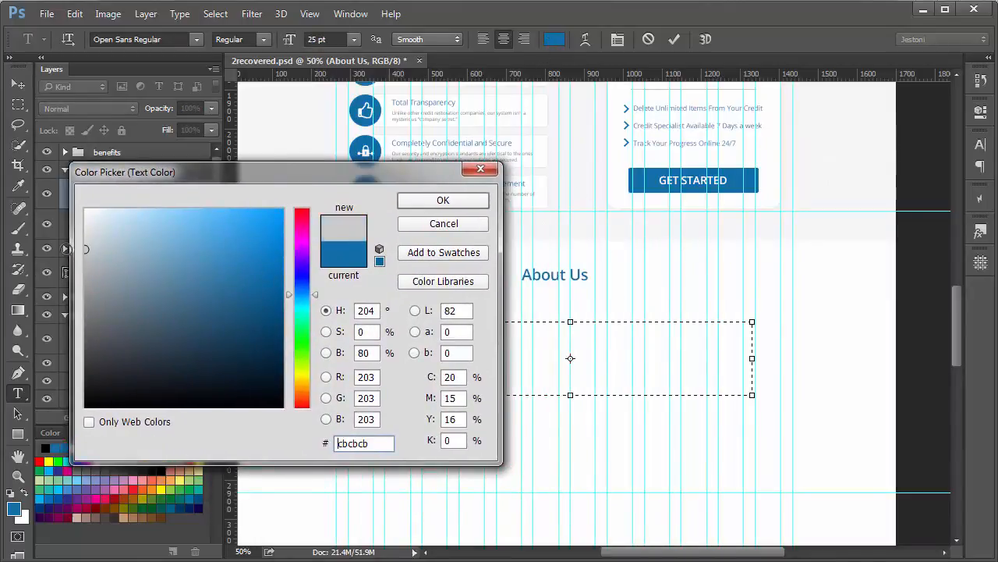
{"action": "left_click", "coordinate": [81, 275]}
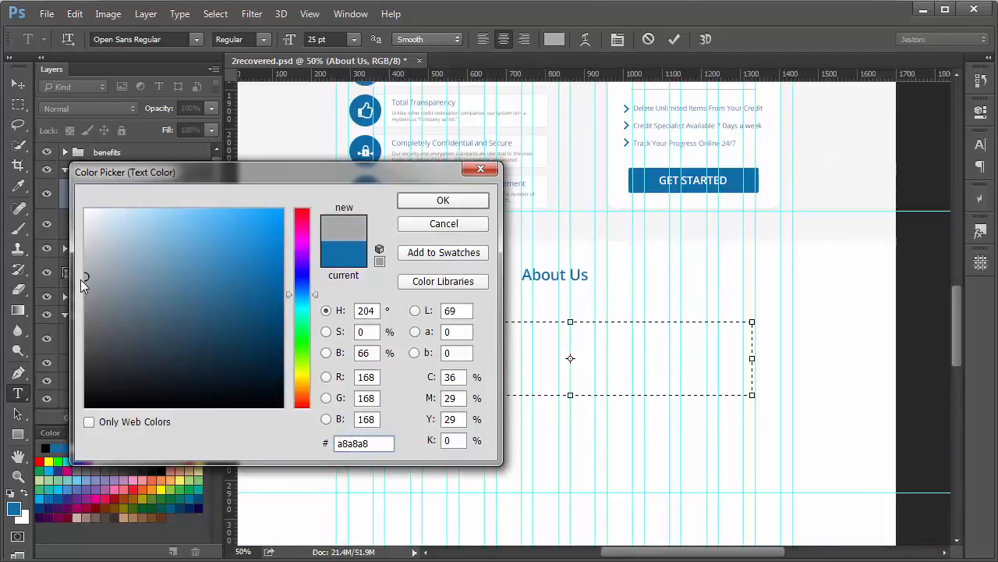
{"action": "left_click", "coordinate": [402, 199]}
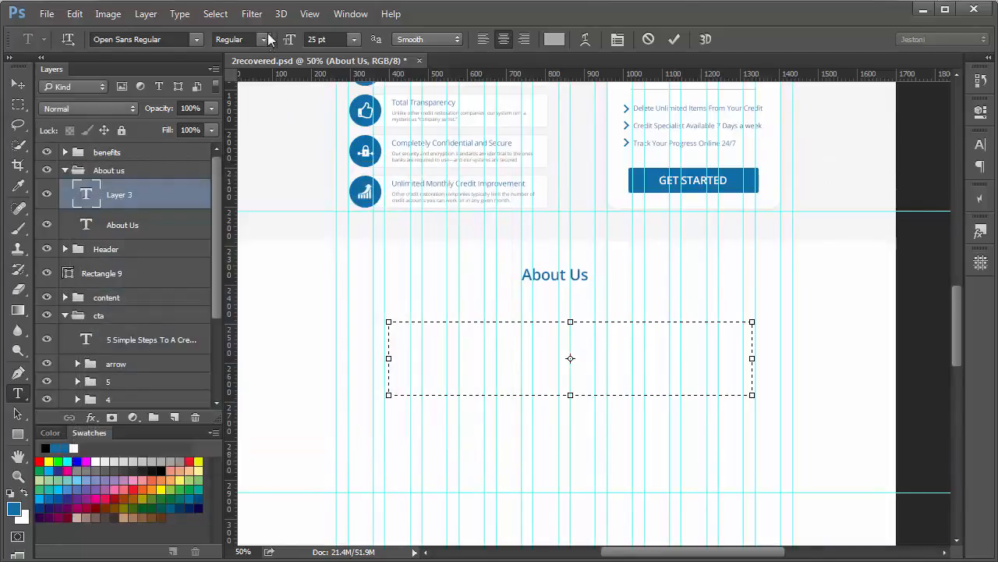
Fill the text box with Lorem Ipsum placeholder text and set it to 29 pt with 41 pt leading
{"action": "left_click", "coordinate": [179, 14]}
{"action": "left_click", "coordinate": [251, 339]}
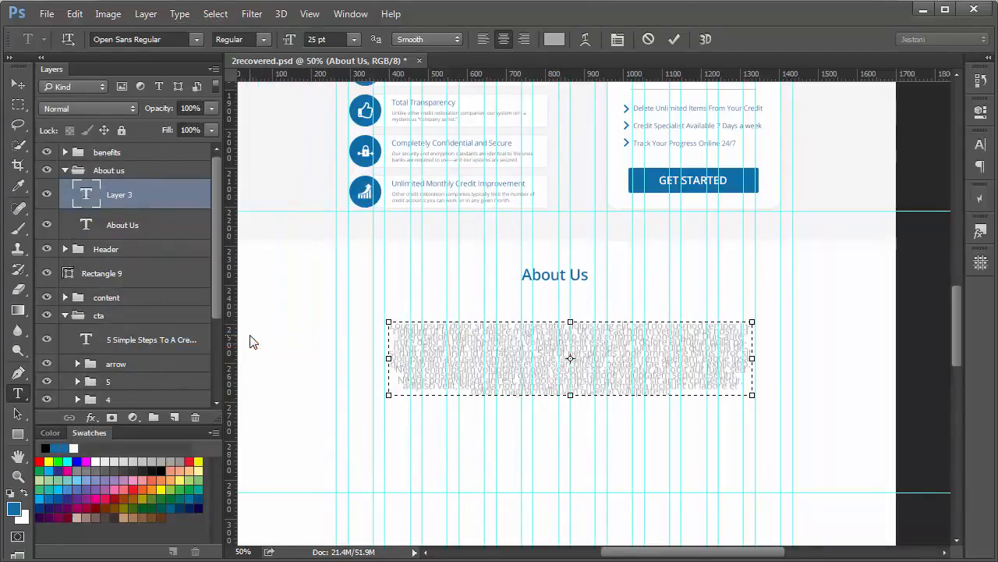
{"action": "key", "text": "ctrl+a"}
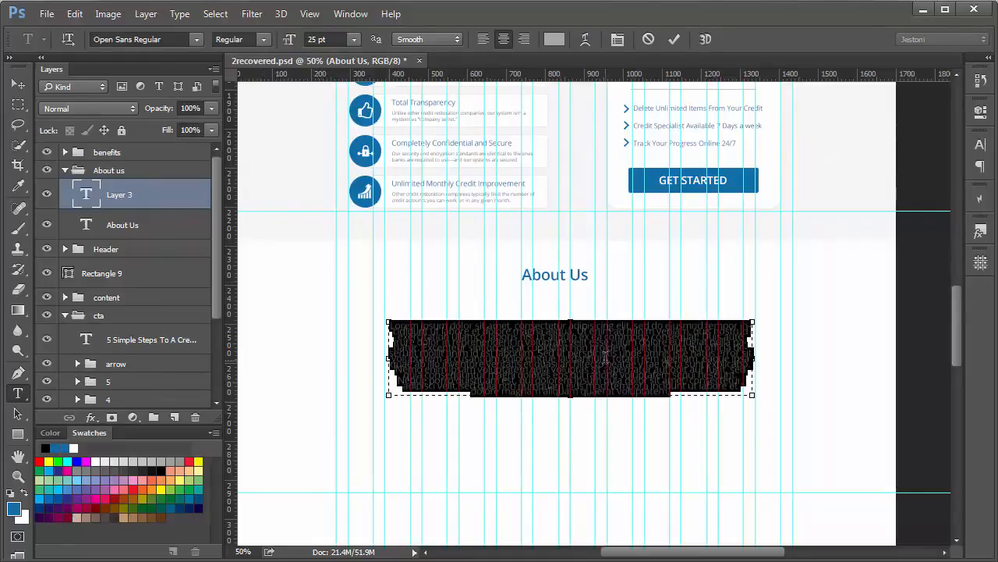
{"action": "left_click_drag", "start_coordinate": [284, 46], "coordinate": [289, 45]}
{"action": "left_click", "coordinate": [981, 144]}
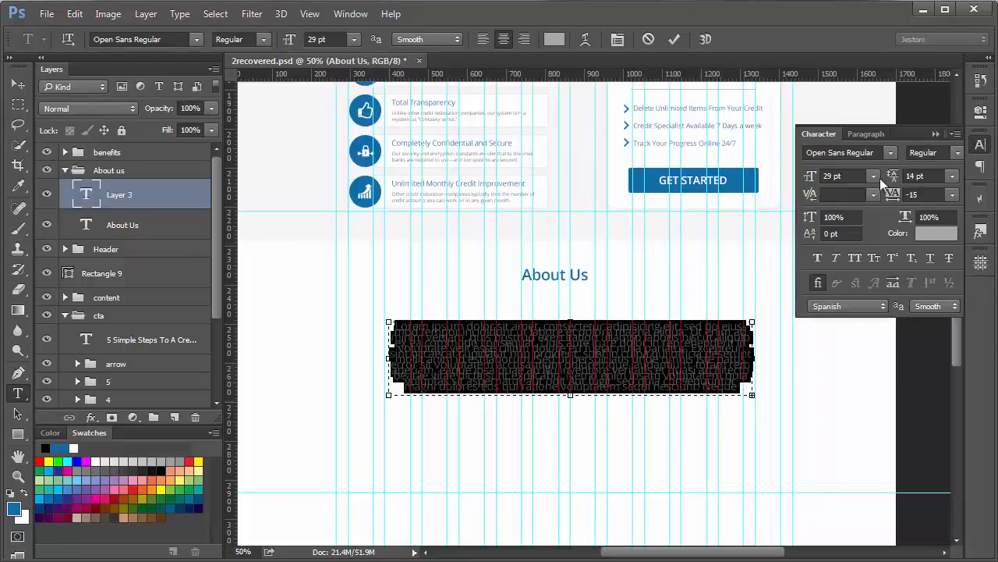
{"action": "left_click_drag", "start_coordinate": [894, 177], "coordinate": [910, 181]}
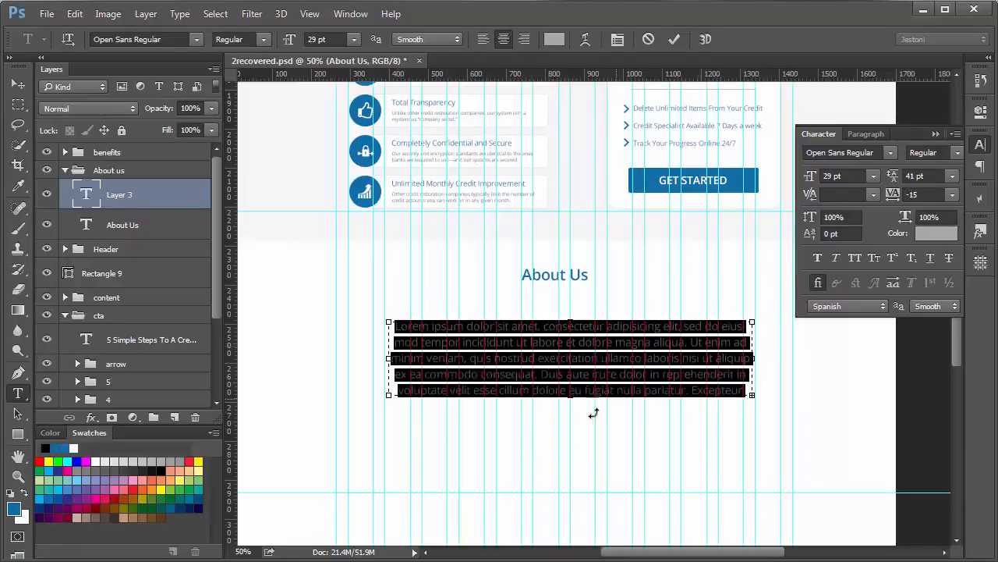
Trim the placeholder text to run from "Duis aute irure" to "laudantium.", and break the line before "accusantium"
{"action": "left_click_drag", "start_coordinate": [540, 375], "coordinate": [368, 296]}
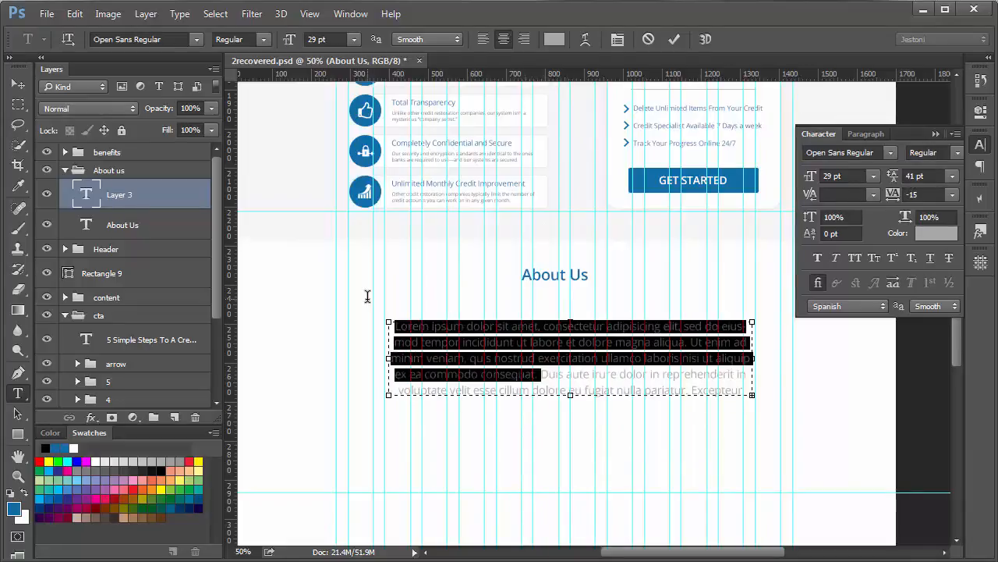
{"action": "key", "text": "BackSpace"}
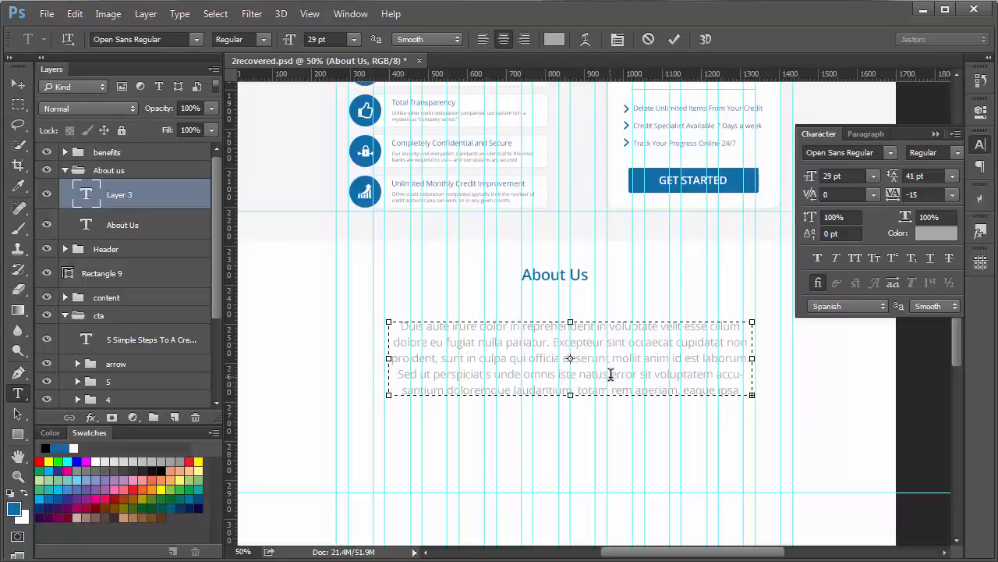
{"action": "left_click", "coordinate": [553, 390]}
{"action": "key", "text": "Delete"}
{"action": "key", "text": "Delete"}
{"action": "key", "text": "Delete"}
{"action": "key", "text": "Delete"}
{"action": "key", "text": "Delete"}
{"action": "key", "text": "Delete"}
{"action": "key", "text": "Delete"}
{"action": "key", "text": "Delete"}
{"action": "key", "text": "Delete"}
{"action": "key", "text": "Delete"}
{"action": "key", "text": "Delete"}
{"action": "key", "text": "Delete"}
{"action": "key", "text": "Delete"}
{"action": "key", "text": "Delete"}
{"action": "key", "text": "Delete"}
{"action": "key", "text": "Delete"}
{"action": "key", "text": "Delete"}
{"action": "key", "text": "Delete"}
{"action": "key", "text": "Delete"}
{"action": "key", "text": "Delete"}
{"action": "type", "text": "."}
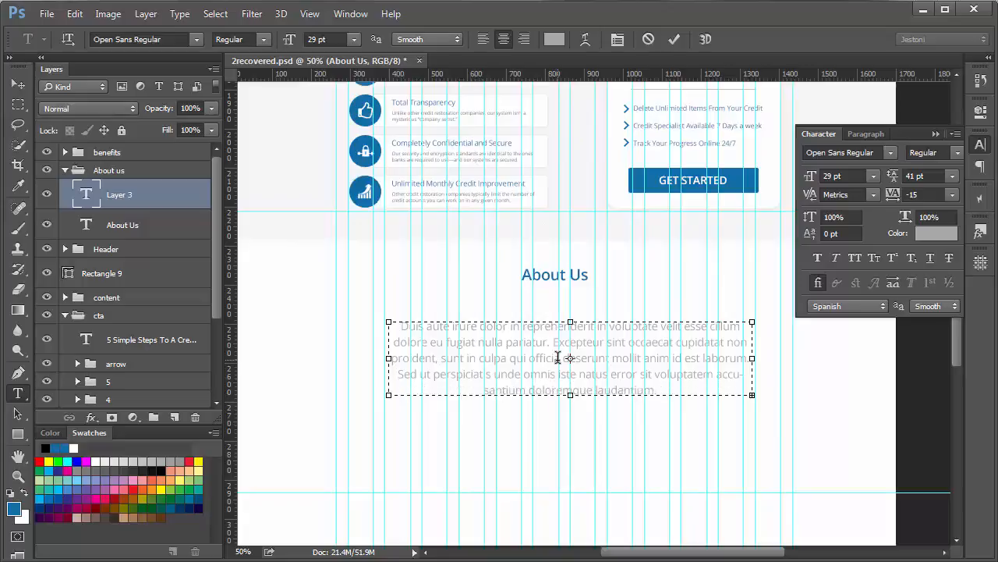
{"action": "left_click", "coordinate": [718, 372]}
{"action": "key", "text": "Return"}
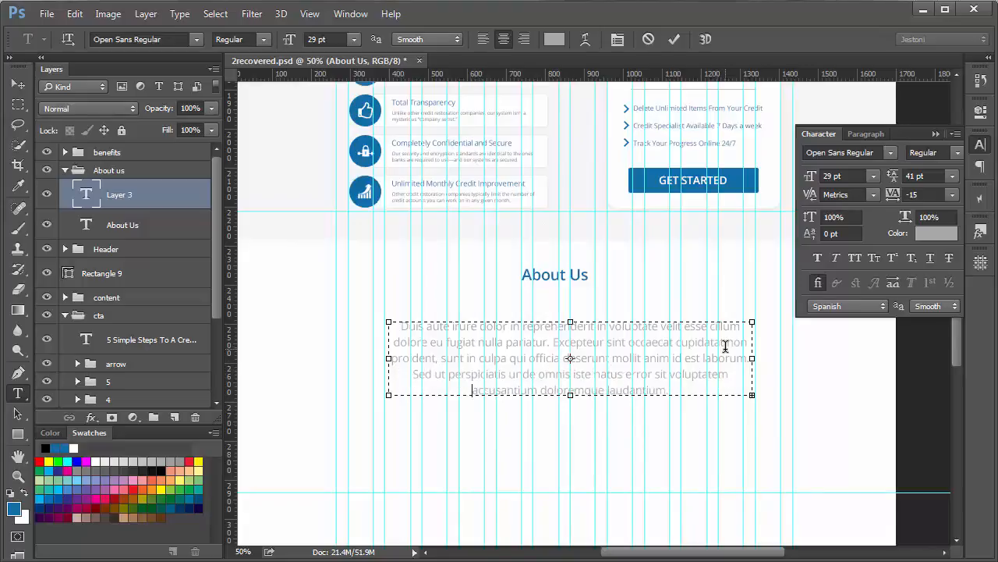
Change the whole paragraph to a darker grey at 28 pt and commit the text
{"action": "key", "text": "ctrl+a"}
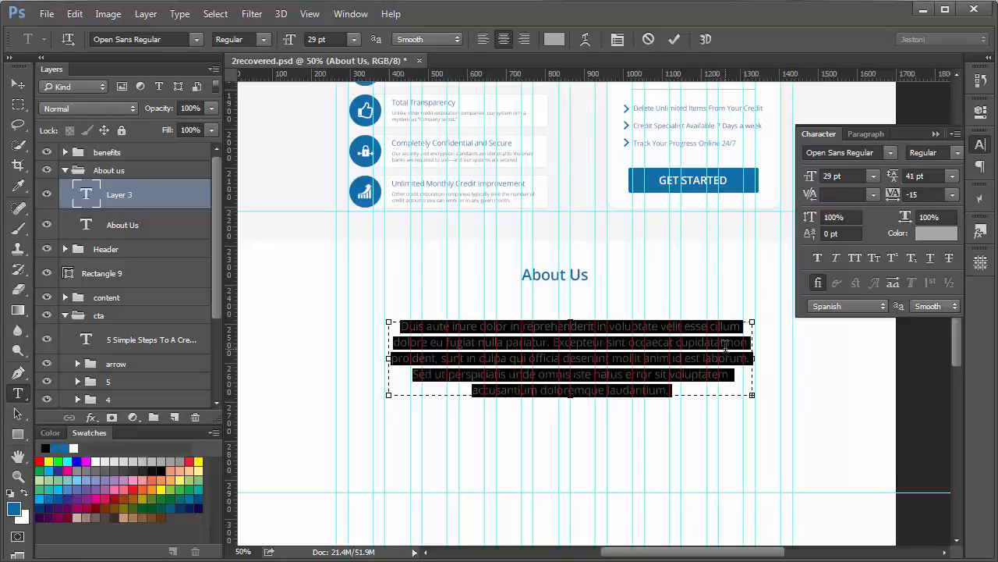
{"action": "left_click", "coordinate": [555, 40]}
{"action": "mouse_move", "coordinate": [106, 310]}
{"action": "left_mouse_down"}
{"action": "mouse_move", "coordinate": [76, 298]}
{"action": "mouse_move", "coordinate": [84, 317]}
{"action": "left_mouse_up"}
{"action": "left_click", "coordinate": [425, 202]}
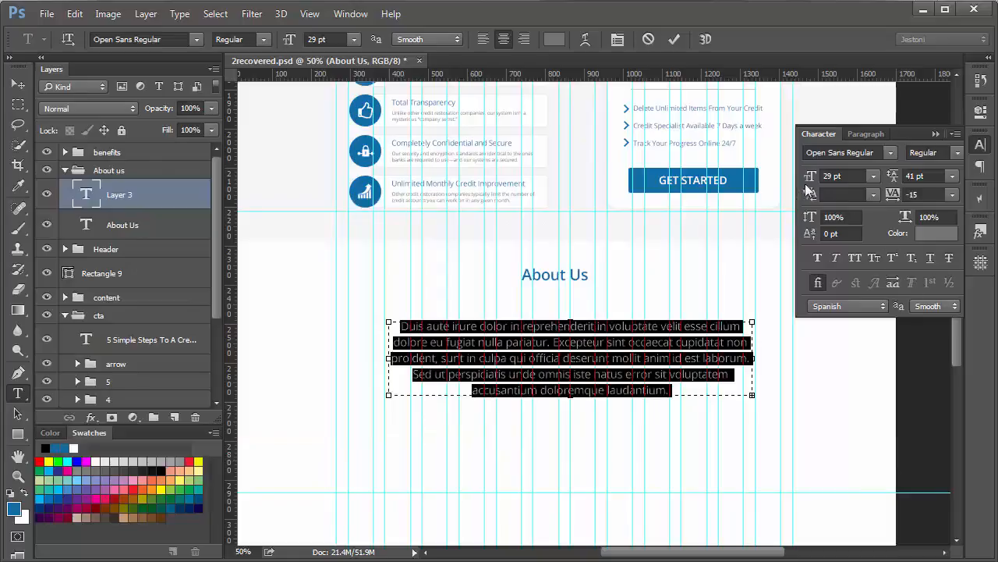
{"action": "left_click_drag", "start_coordinate": [811, 178], "coordinate": [808, 178]}
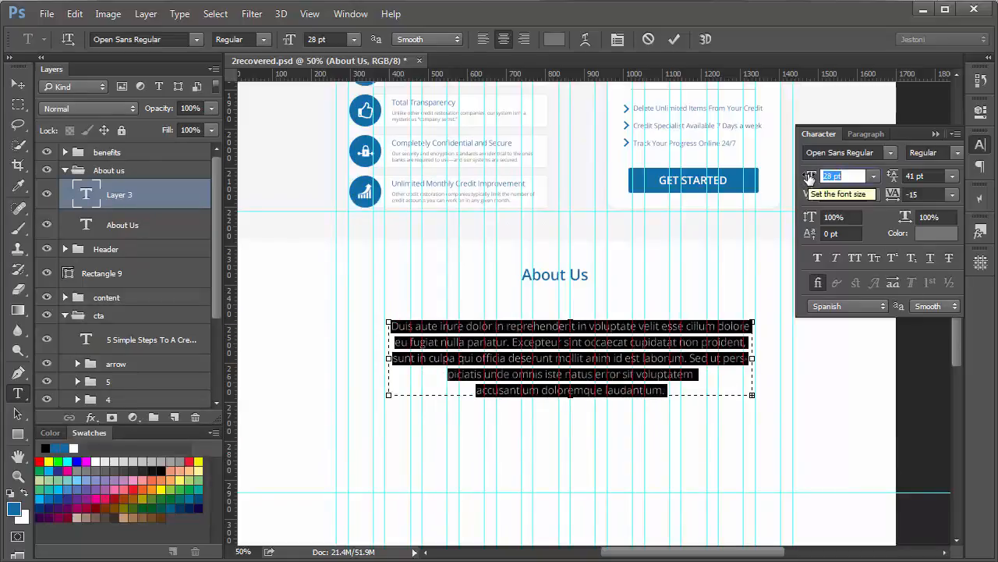
{"action": "left_click", "coordinate": [675, 39]}
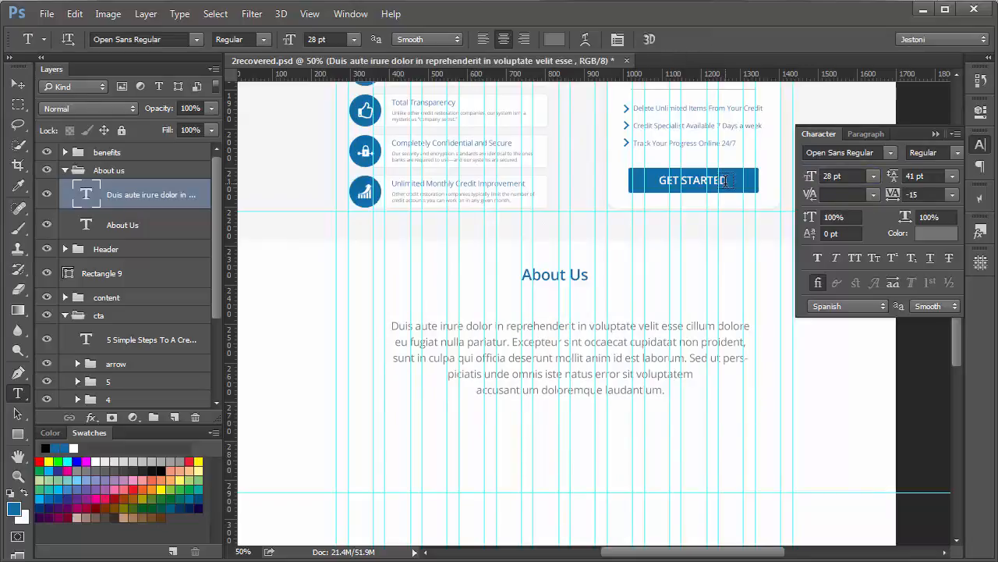
Nudge the paragraph straight up so it sits closer to the About Us heading
{"action": "key", "text": "v"}
{"action": "key", "text": "Up"}
{"action": "key", "text": "Up"}
{"action": "key", "text": "Up"}
{"action": "key", "text": "Up"}
{"action": "key", "text": "Up"}
{"action": "key", "text": "Up"}
{"action": "key", "text": "Up"}
{"action": "key", "text": "Up"}
{"action": "key", "text": "Up"}
{"action": "key", "text": "Up"}
{"action": "key", "text": "Up"}
{"action": "key", "text": "Up"}
{"action": "key", "text": "Up"}
{"action": "key", "text": "Up"}
{"action": "key", "text": "Up"}
{"action": "key", "text": "Up"}
{"action": "key", "text": "Up"}
{"action": "key", "text": "Up"}
{"action": "key", "text": "Up"}
{"action": "key", "text": "Up"}
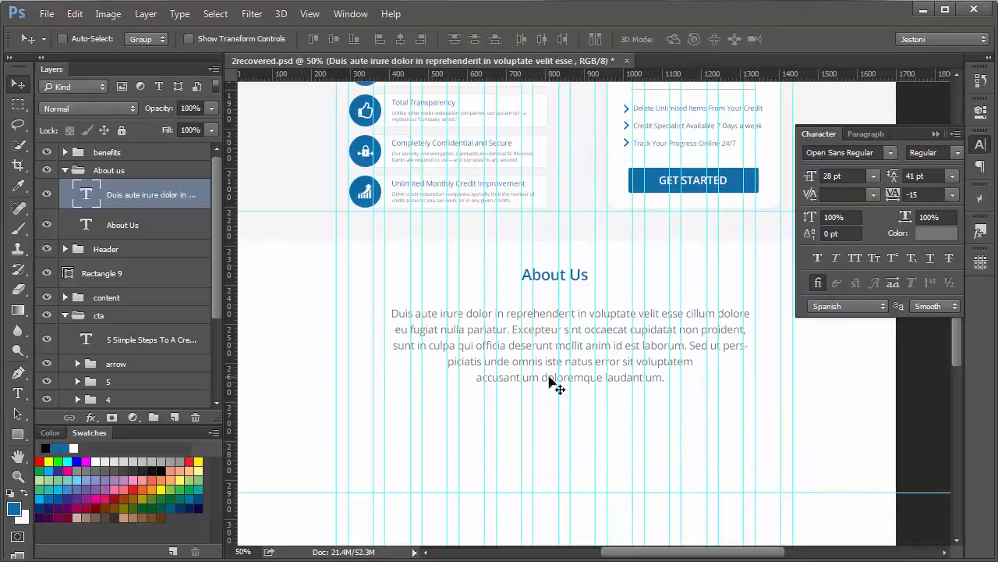
Duplicate the paragraph below the original and shorten the copy's text box to three lines
{"action": "left_click_drag", "start_coordinate": [610, 336], "coordinate": [617, 446]}
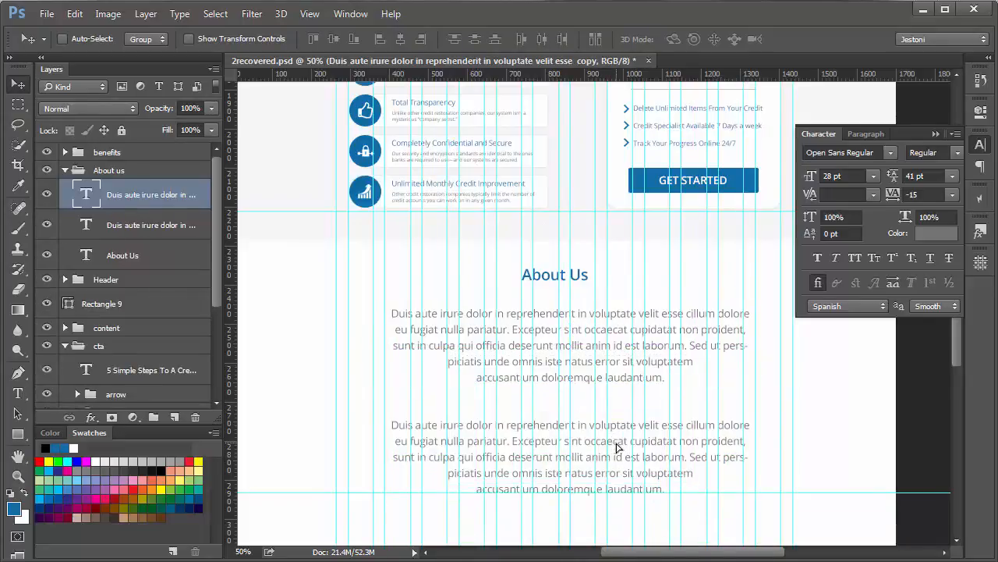
{"action": "key", "text": "t"}
{"action": "left_click", "coordinate": [615, 440]}
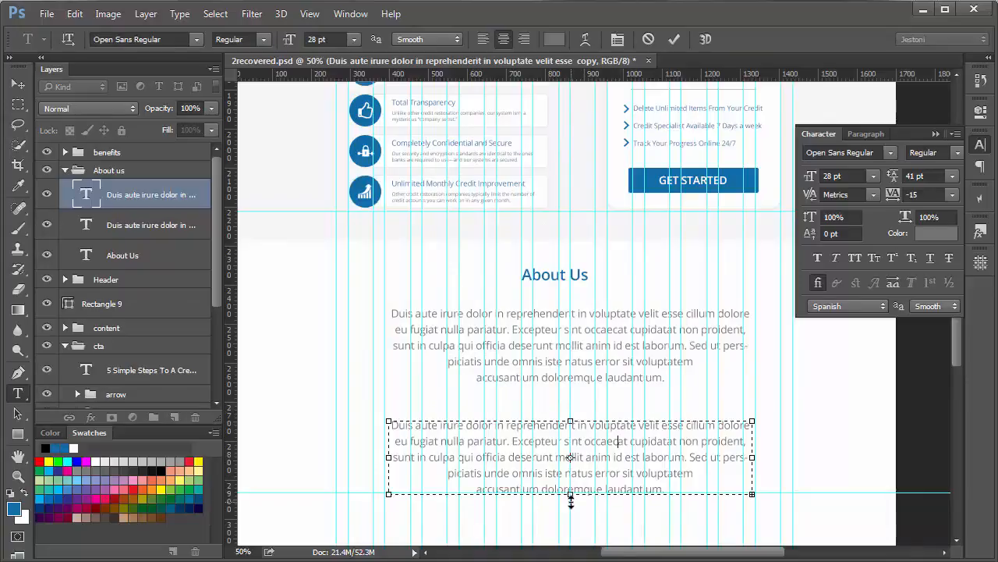
{"action": "left_click_drag", "start_coordinate": [571, 501], "coordinate": [571, 468]}
Delete the copy's opening sentence so it starts at "Excepteur sint", break the line before "iste", and commit the text
{"action": "left_click_drag", "start_coordinate": [512, 442], "coordinate": [346, 384]}
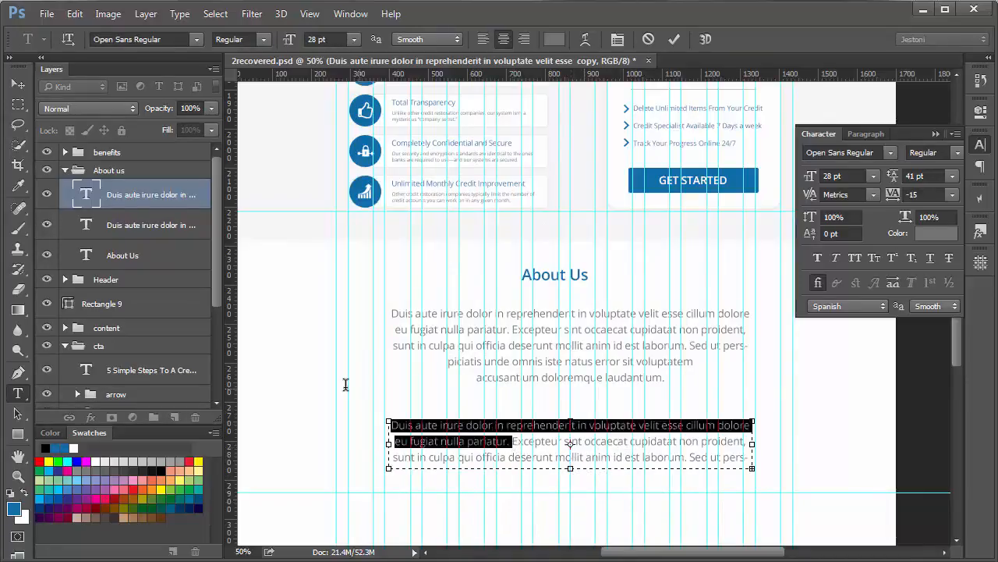
{"action": "key", "text": "BackSpace"}
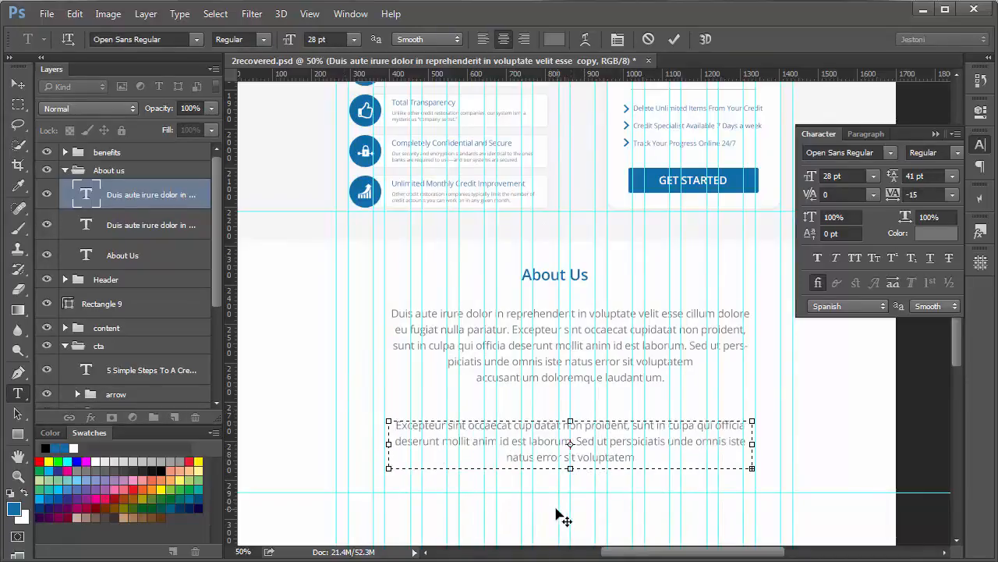
{"action": "left_click", "coordinate": [728, 442]}
{"action": "key", "text": "Return"}
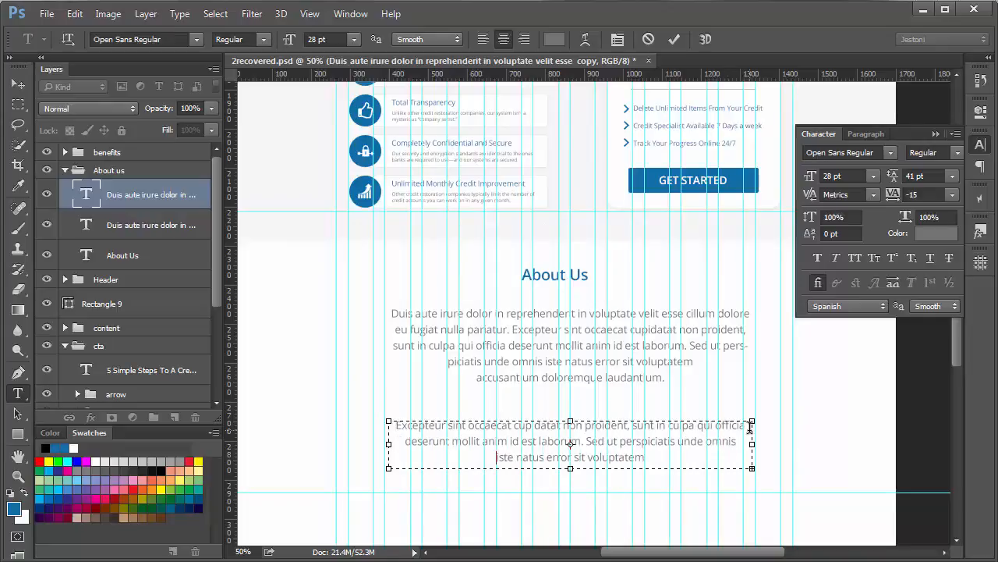
{"action": "key", "text": "ctrl+Return"}
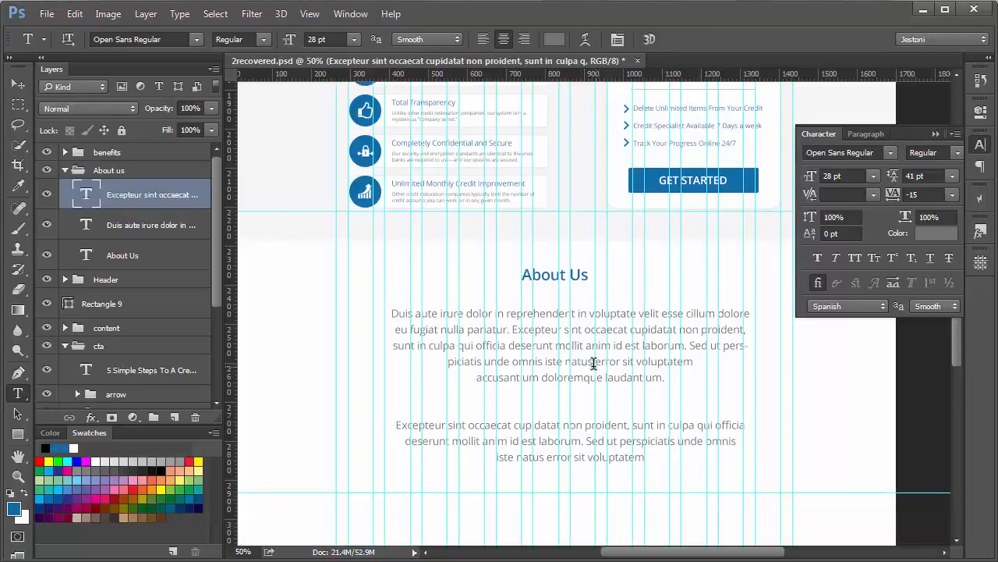
Centre the About Us heading and both paragraphs horizontally on the canvas
{"action": "key", "text": "v"}
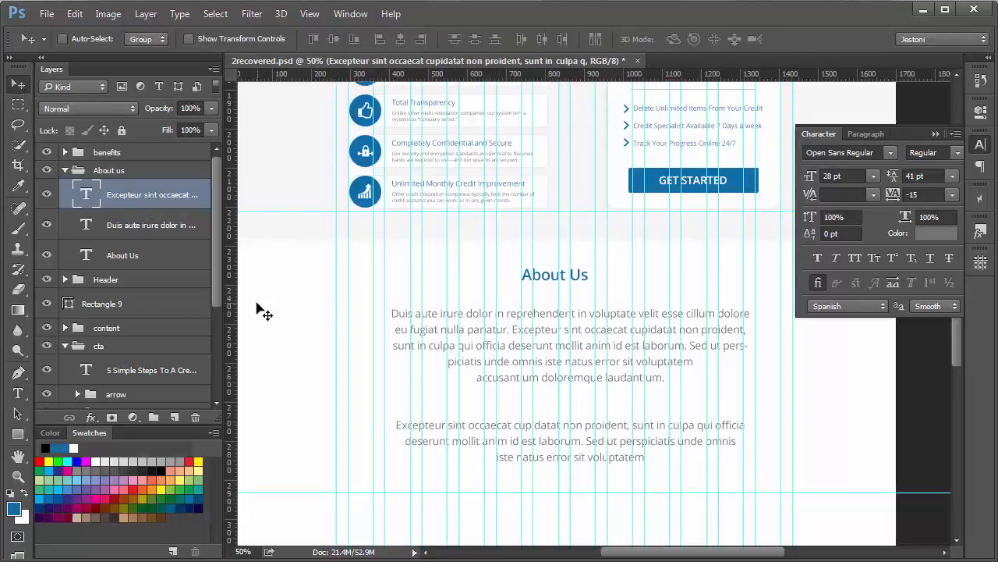
{"action": "key", "text": "ctrl+a"}
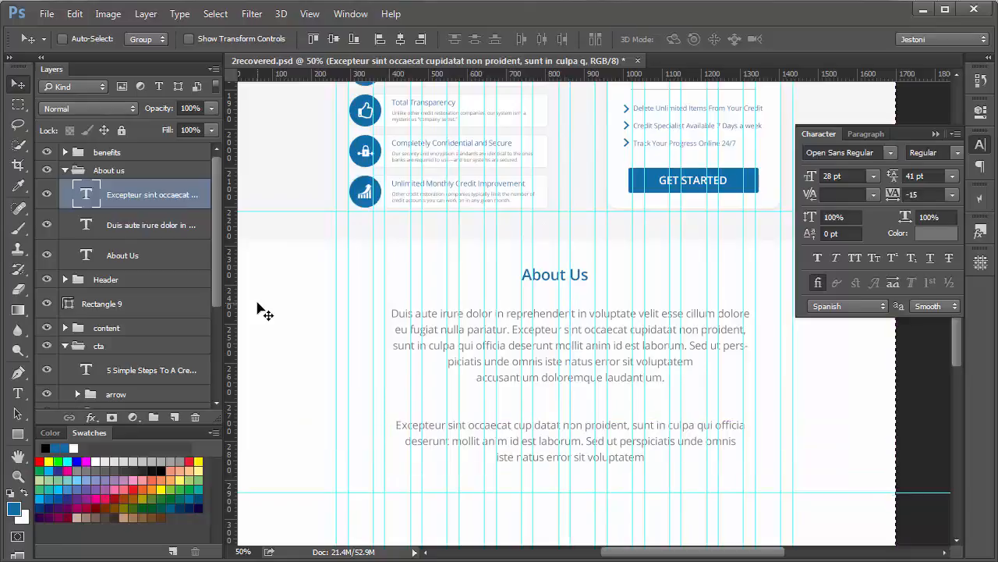
{"action": "left_click", "coordinate": [190, 265], "text": "shift"}
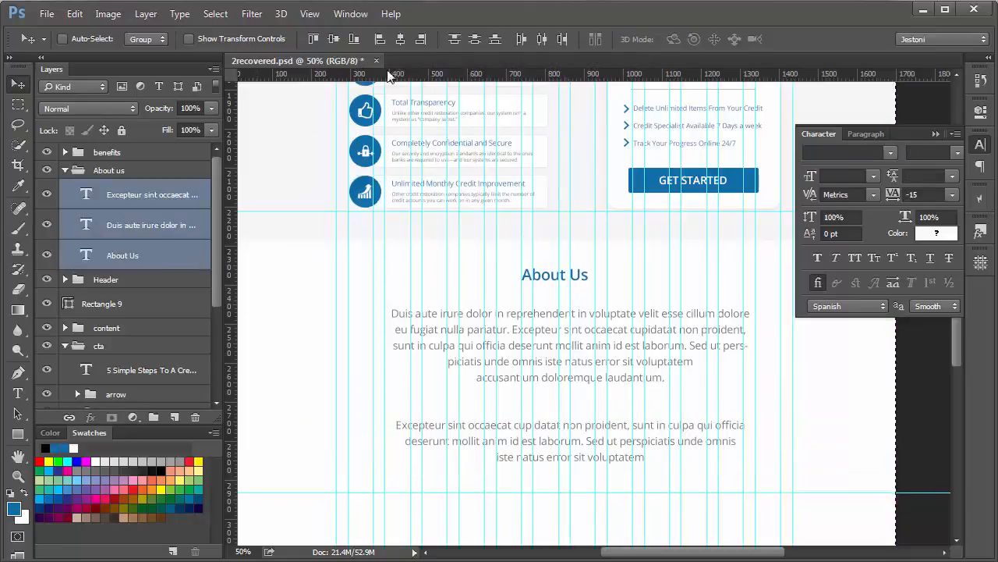
{"action": "left_click", "coordinate": [400, 39]}
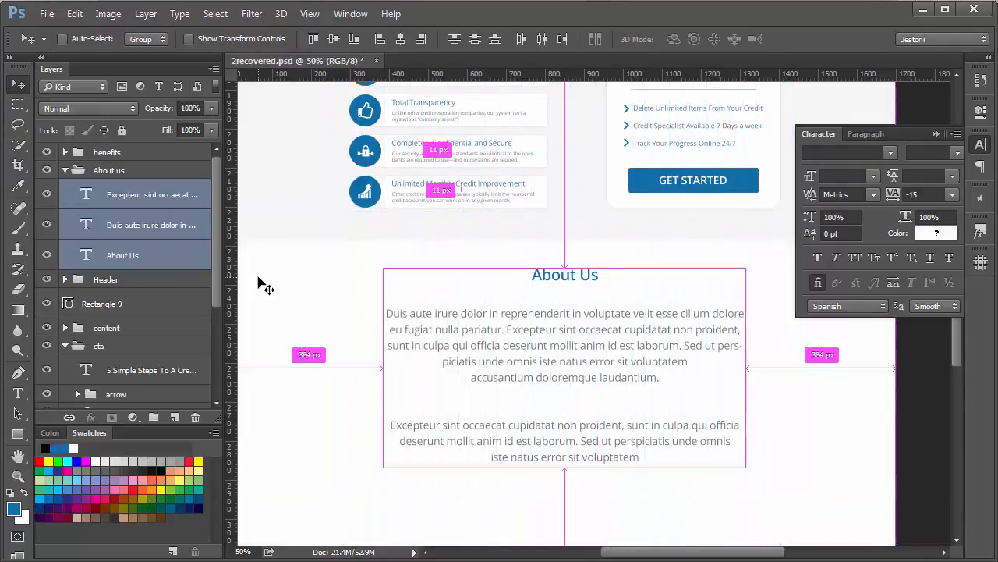
{"action": "key", "text": "ctrl+minus"}
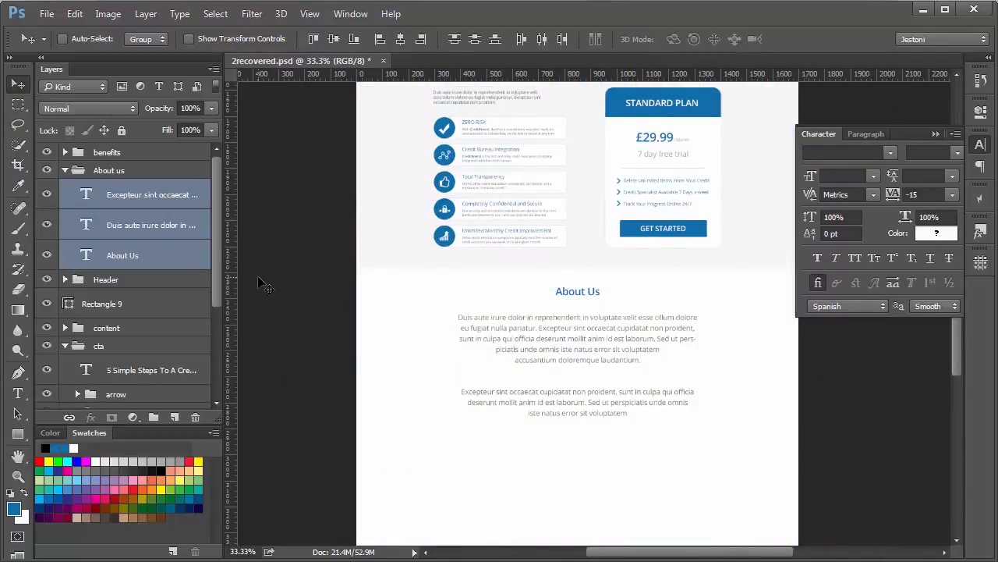
{"action": "key", "text": "ctrl+plus"}
Shorten the first paragraph's text box to four lines, ending at "voluptatem", and collapse the character settings
{"action": "key", "text": "t"}
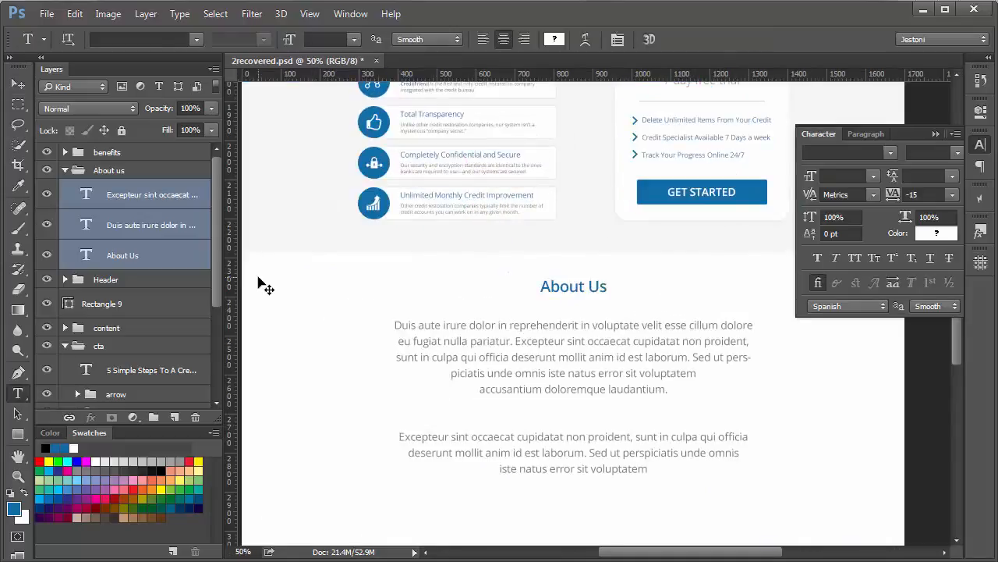
{"action": "left_click", "coordinate": [556, 371]}
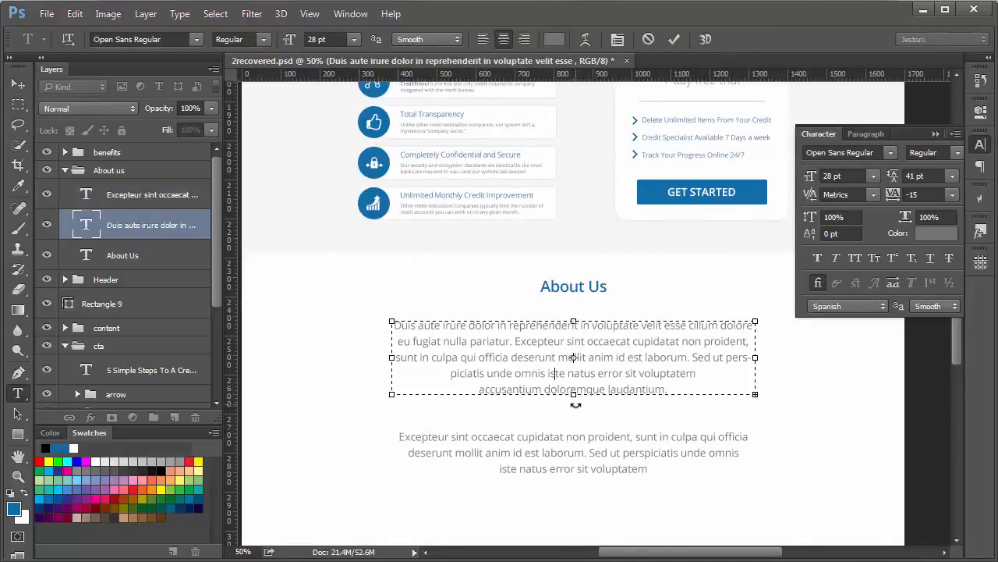
{"action": "left_click_drag", "start_coordinate": [573, 394], "coordinate": [574, 384]}
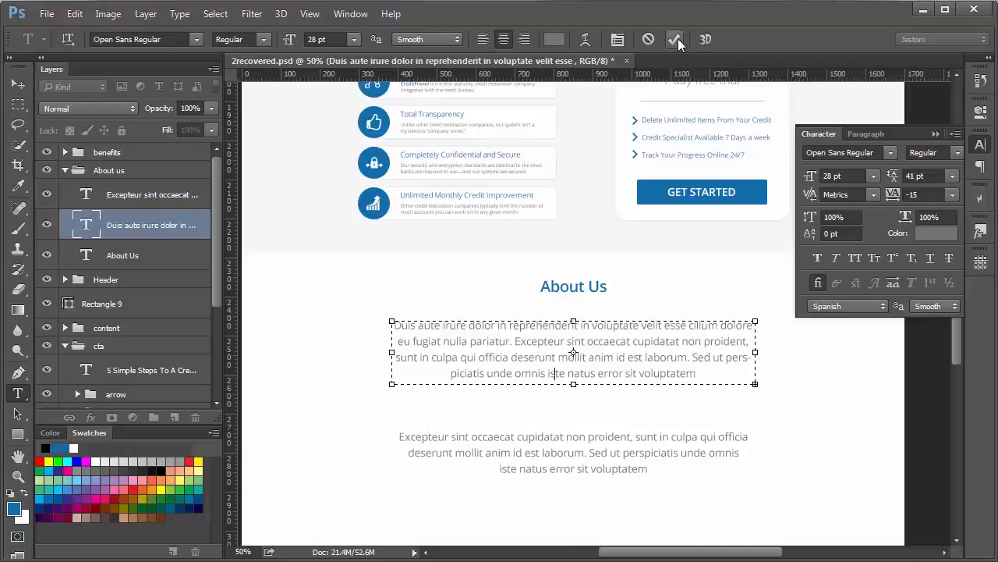
{"action": "left_click", "coordinate": [678, 39]}
{"action": "left_click", "coordinate": [935, 133]}
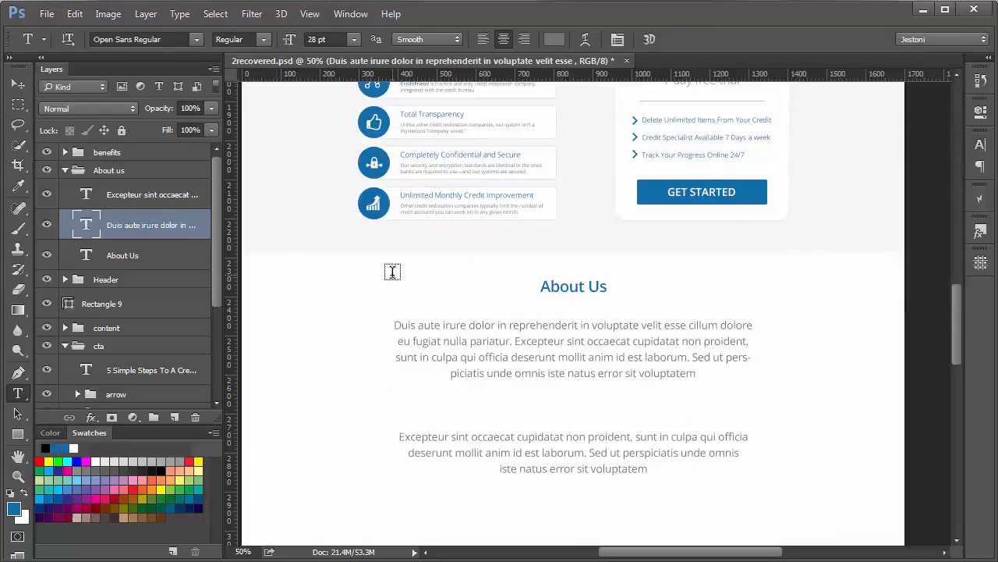
Nudge the "Excepteur sint" paragraph straight up to tighten the gap below the first paragraph
{"action": "left_click", "coordinate": [174, 201]}
{"action": "key", "text": "v"}
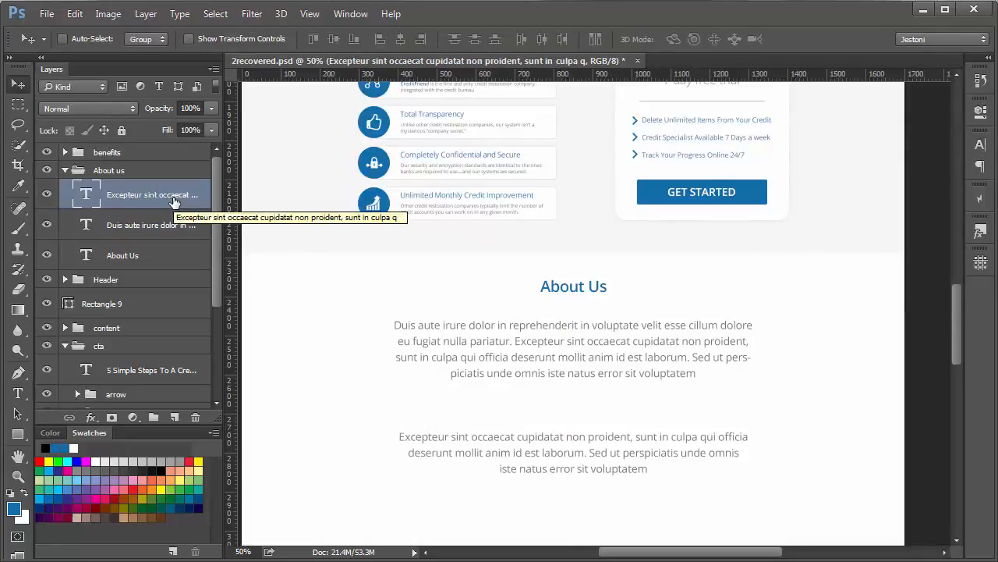
{"action": "key", "text": "Up"}
{"action": "key", "text": "Up"}
{"action": "key", "text": "Up"}
{"action": "key", "text": "Up"}
{"action": "key", "text": "Up"}
{"action": "key", "text": "Up"}
{"action": "key", "text": "Up"}
{"action": "key", "text": "Up"}
{"action": "key", "text": "Up"}
{"action": "key", "text": "Up"}
{"action": "key", "text": "Up"}
{"action": "key", "text": "Up"}
{"action": "key", "text": "Up"}
{"action": "key", "text": "Up"}
{"action": "key", "text": "Up"}
{"action": "key", "text": "Up"}
{"action": "key", "text": "Up"}
{"action": "key", "text": "Up"}
{"action": "key", "text": "Up"}
{"action": "key", "text": "Up"}
{"action": "key", "text": "Up"}
{"action": "key", "text": "Up"}
{"action": "key", "text": "Up"}
{"action": "key", "text": "Up"}
{"action": "key", "text": "Up"}
{"action": "key", "text": "Up"}
{"action": "key", "text": "Up"}
{"action": "key", "text": "Up"}
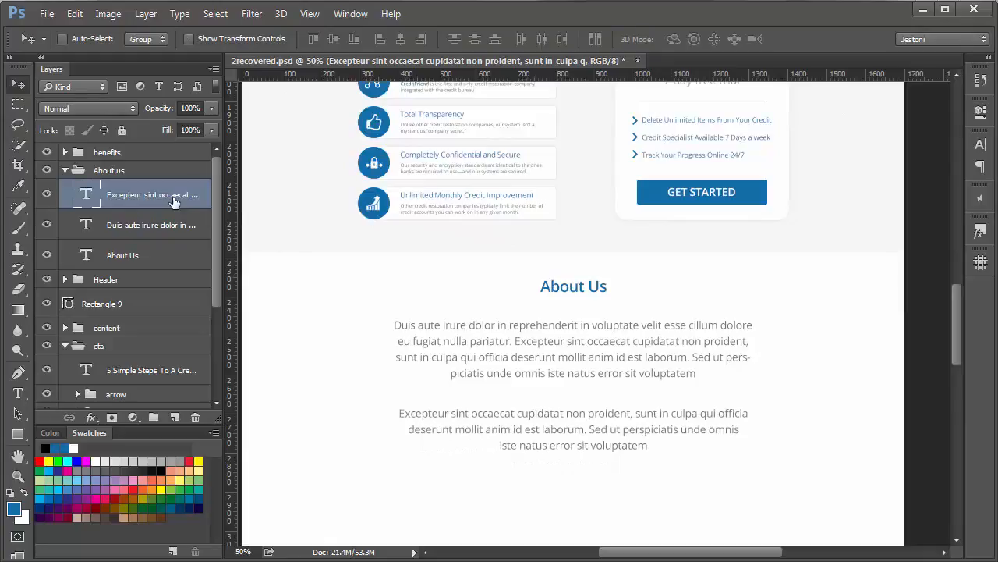
Move the second About Us paragraph further up until its gap to the first paragraph is about one text line
{"action": "key", "text": "ctrl+minus"}
{"action": "key", "text": "Up"}
{"action": "key", "text": "Up"}
{"action": "key", "text": "Up"}
{"action": "key", "text": "Up"}
{"action": "key", "text": "Up"}
{"action": "key", "text": "Up"}
{"action": "key", "text": "Up"}
{"action": "key", "text": "Up"}
{"action": "key", "text": "Up"}
{"action": "key", "text": "Up"}
{"action": "key", "text": "Up"}
{"action": "key", "text": "Up"}
{"action": "key", "text": "Up"}
{"action": "key", "text": "Up"}
{"action": "key", "text": "Up"}
{"action": "key", "text": "Up"}
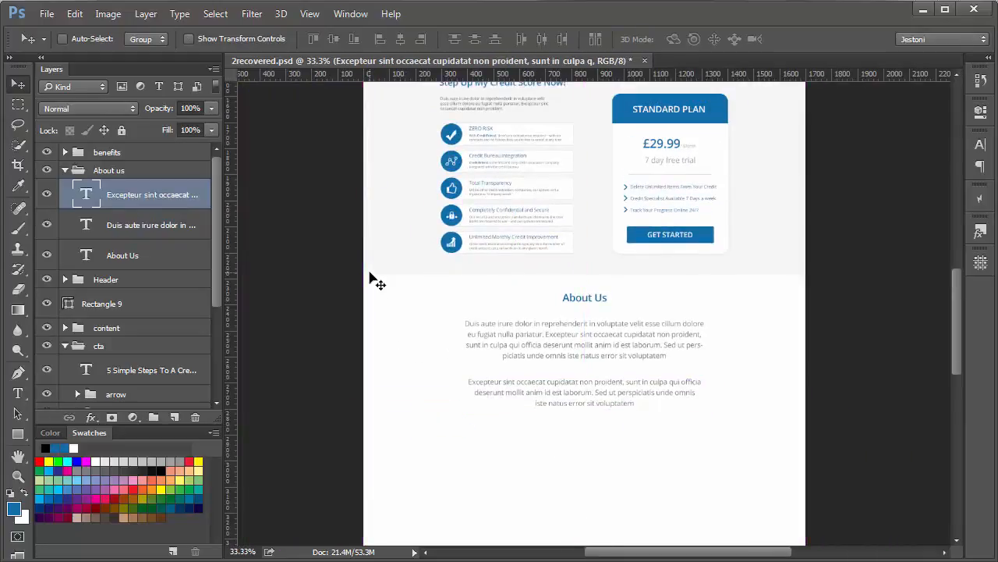
Select both About Us paragraphs together and nudge them slightly down from the heading
{"action": "left_click", "coordinate": [191, 224], "text": "shift"}
{"action": "key", "text": "Down"}
{"action": "key", "text": "Down"}
{"action": "key", "text": "Down"}
{"action": "key", "text": "Down"}
{"action": "key", "text": "Down"}
{"action": "key", "text": "Down"}
{"action": "key", "text": "Up"}
{"action": "key", "text": "Up"}
{"action": "key", "text": "Up"}
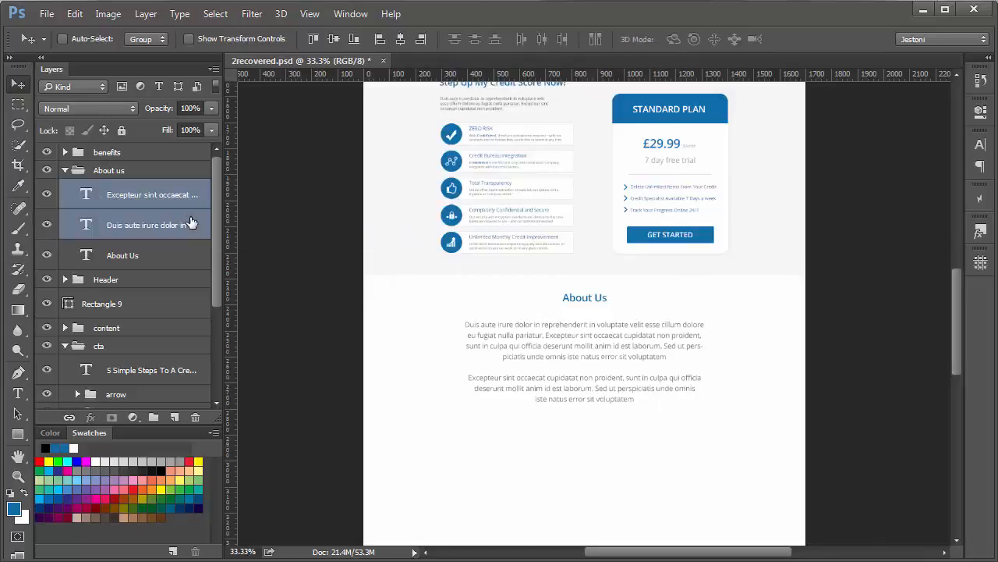
{"action": "key", "text": "space"}
{"action": "left_click_drag", "start_coordinate": [432, 336], "coordinate": [433, 311]}
{"action": "key", "text": "ctrl+r"}
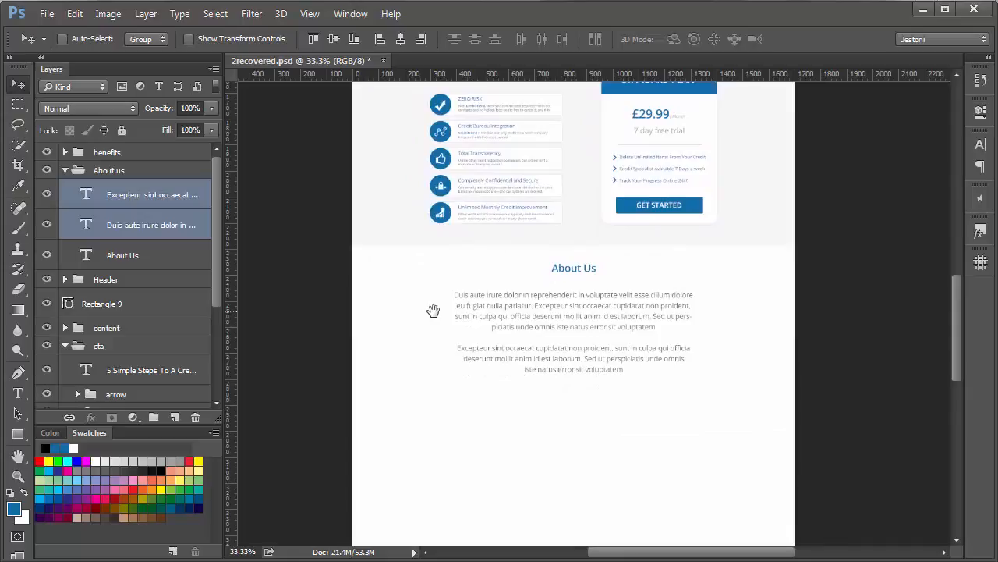
Add a full stop after "voluptatem" at the end of the first About Us paragraph and commit the text
{"action": "key", "text": "ctrl+plus"}
{"action": "key", "text": "ctrl+plus"}
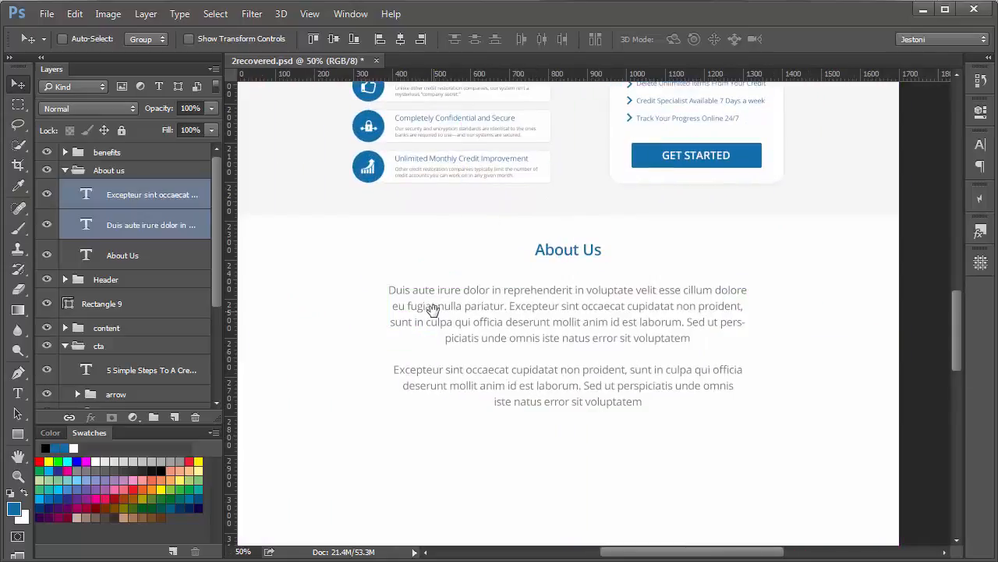
{"action": "key", "text": "t"}
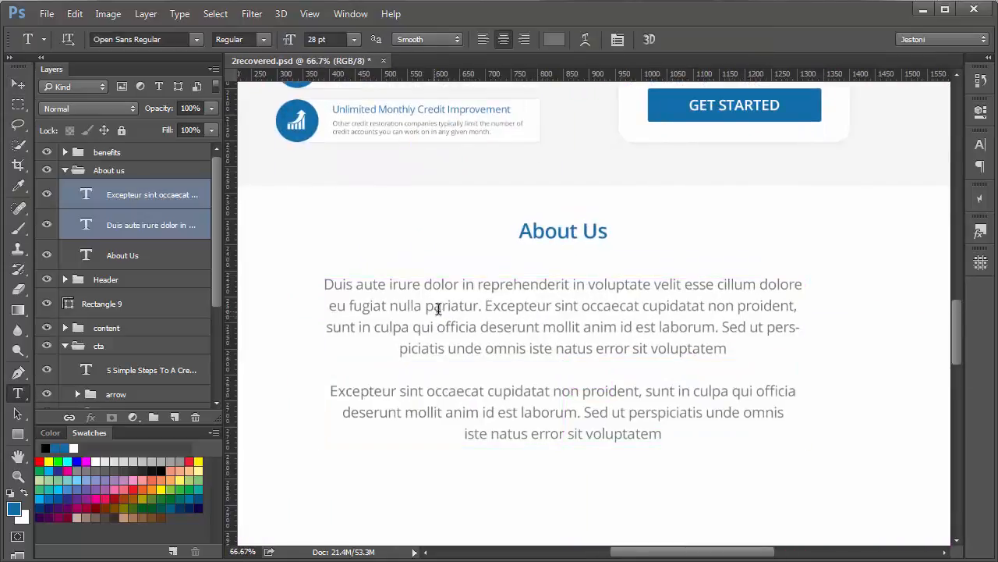
{"action": "left_click", "coordinate": [724, 347]}
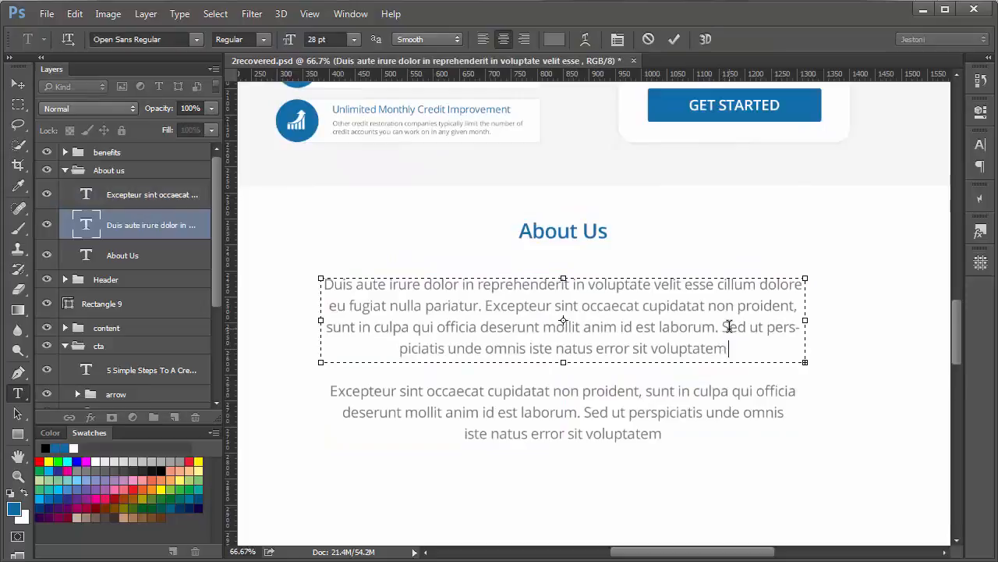
{"action": "type", "text": "."}
{"action": "key", "text": "ctrl+Return"}
End the second About Us paragraph with a full stop after "voluptatem", commit the text and save the document
{"action": "left_click", "coordinate": [668, 435]}
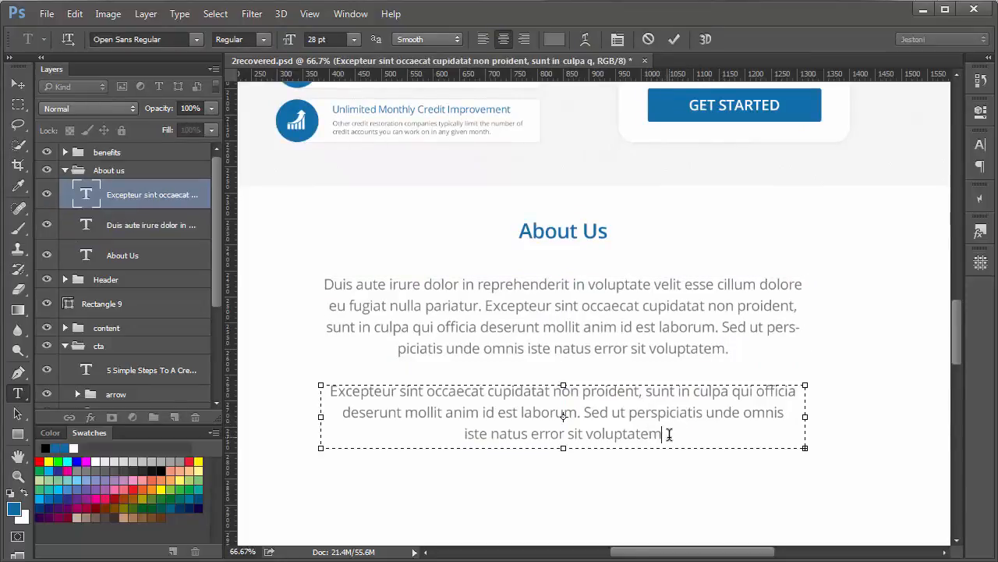
{"action": "type", "text": ","}
{"action": "key", "text": "BackSpace"}
{"action": "type", "text": "."}
{"action": "key", "text": "ctrl+Return"}
{"action": "key", "text": "ctrl+minus"}
{"action": "key", "text": "ctrl+minus"}
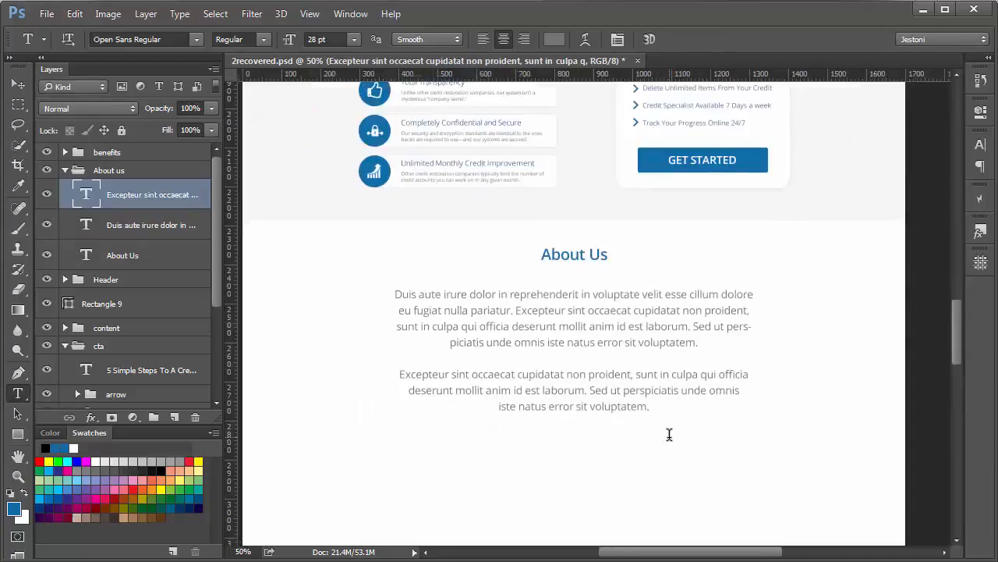
{"action": "key", "text": "ctrl+s"}
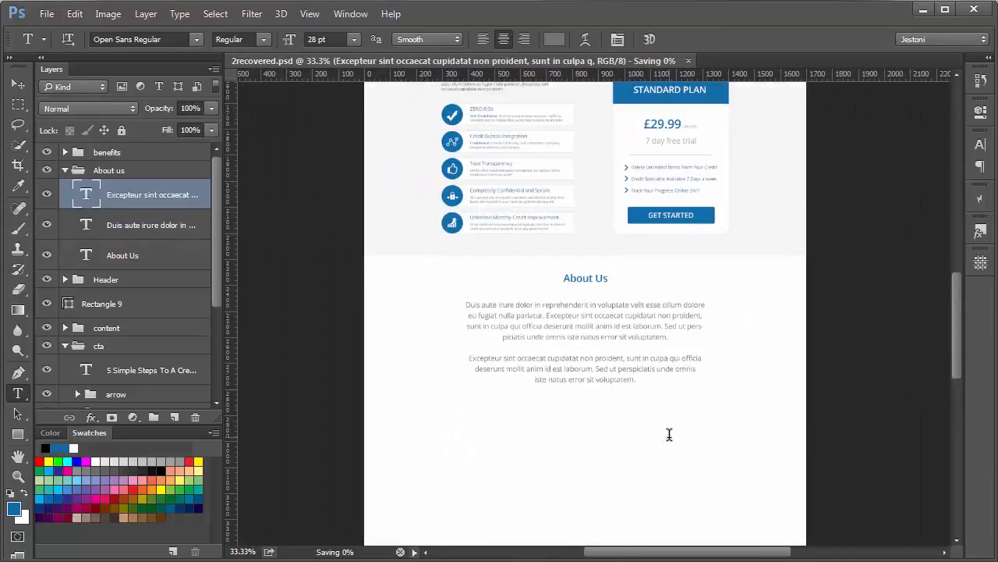
Collapse the About us group and move the benefits group straight up to sit just below the About Us paragraphs
{"action": "key", "text": "ctrl+minus"}
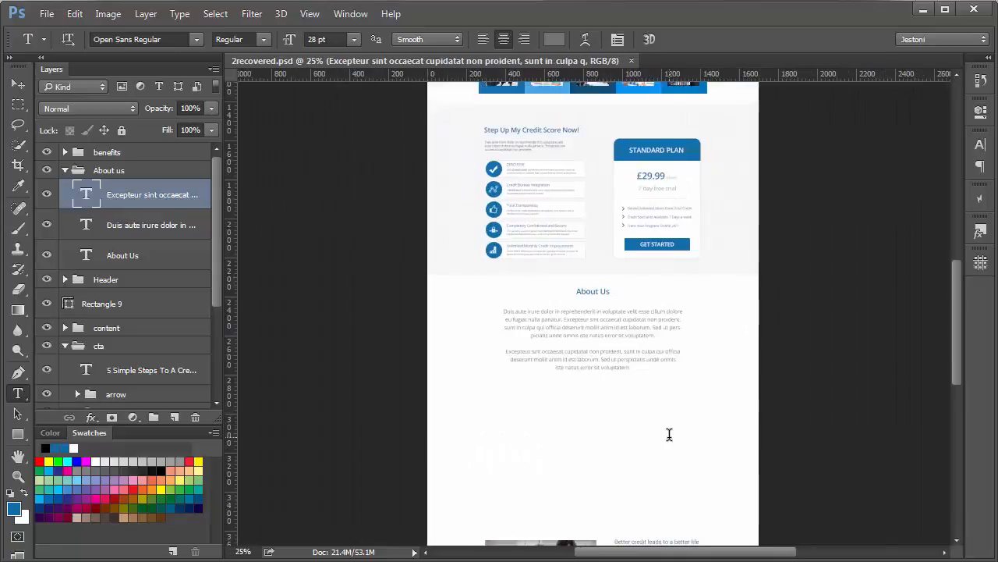
{"action": "left_click_drag", "start_coordinate": [577, 397], "coordinate": [582, 303]}
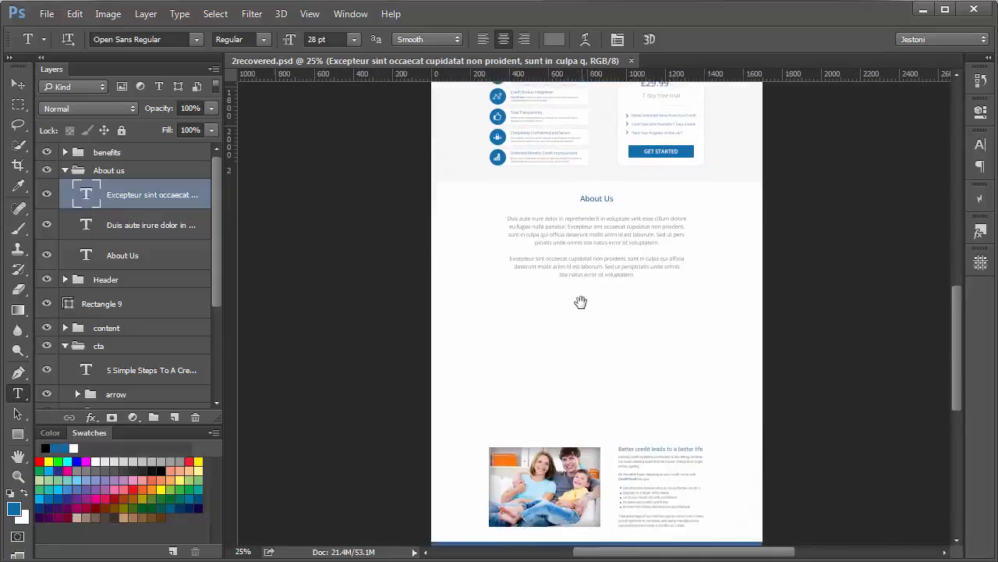
{"action": "left_click_drag", "start_coordinate": [562, 361], "coordinate": [557, 340]}
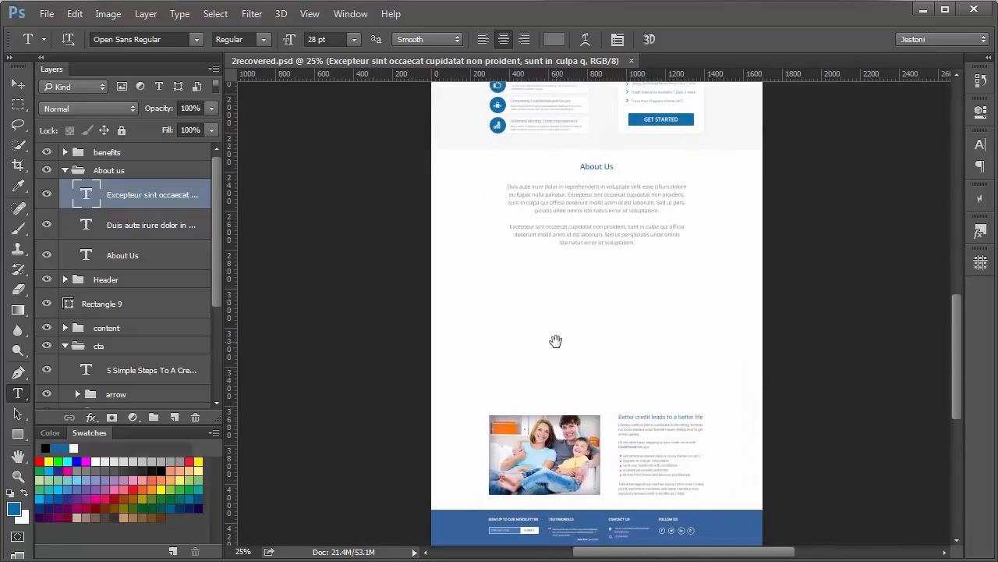
{"action": "left_click", "coordinate": [65, 170]}
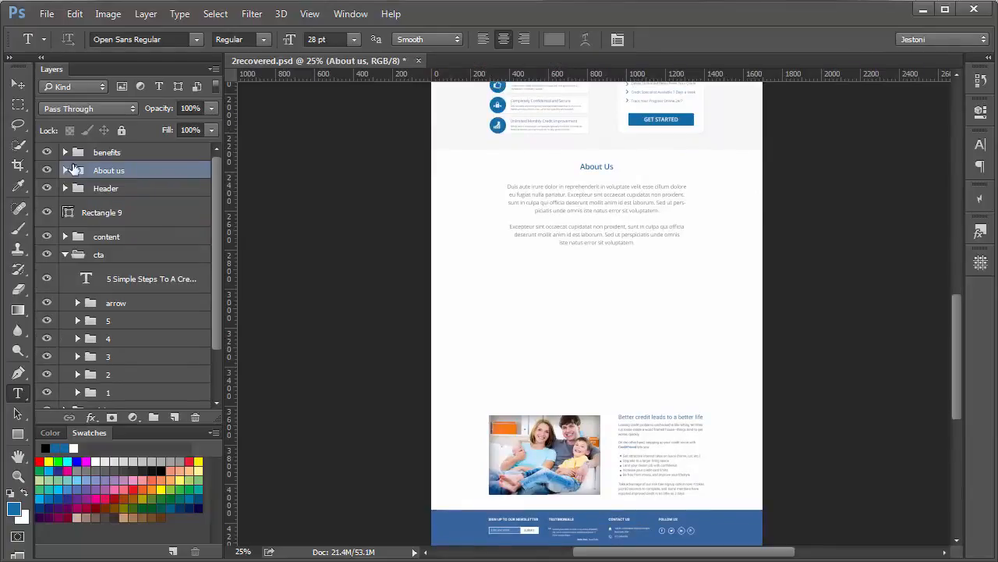
{"action": "left_click", "coordinate": [19, 84]}
{"action": "left_click", "coordinate": [133, 153]}
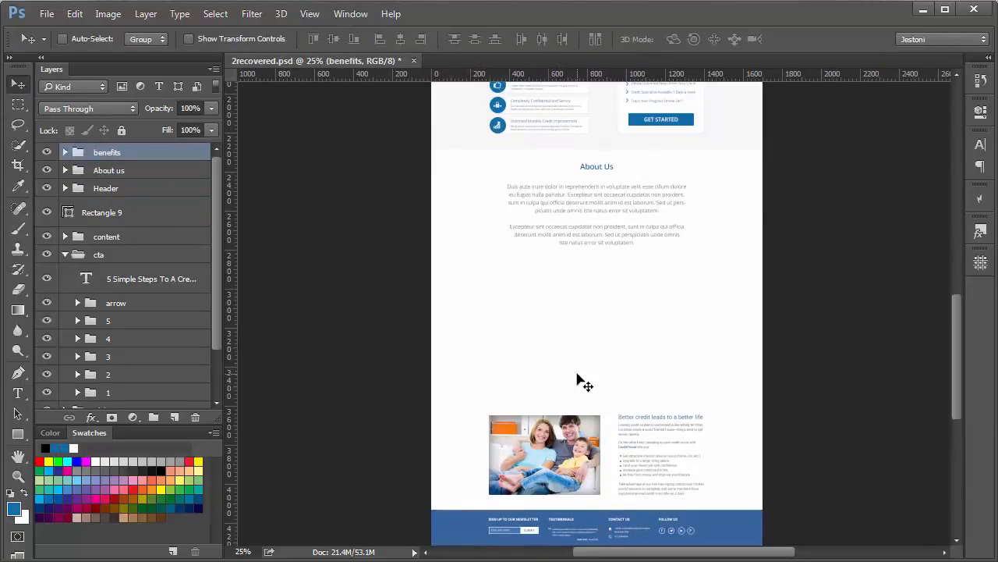
{"action": "left_click_drag", "start_coordinate": [577, 374], "coordinate": [520, 328]}
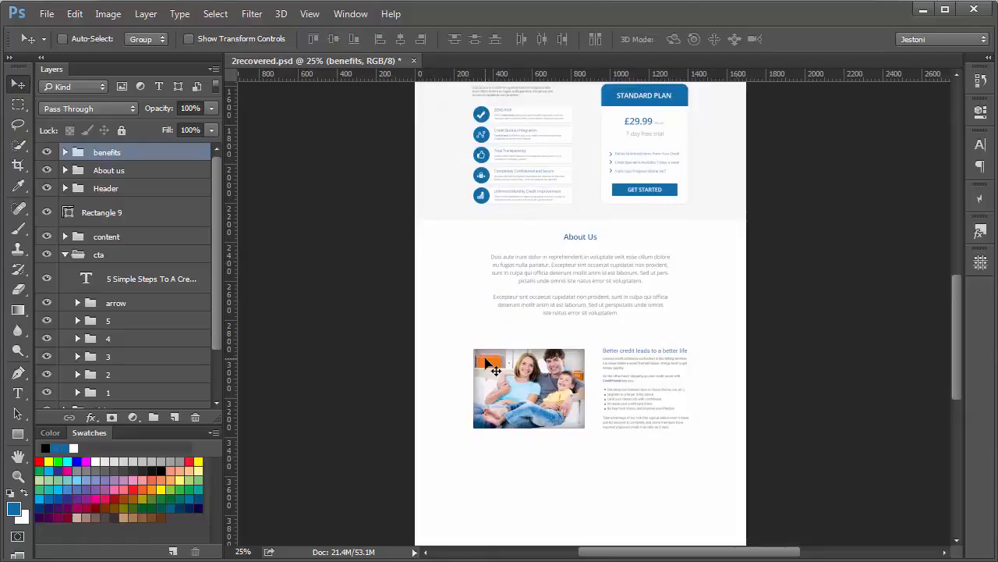
Set auto-select to Layer and duplicate the grey Rectangle 6 background straight down behind the benefits photo and text
{"action": "left_click", "coordinate": [456, 204], "text": "ctrl"}
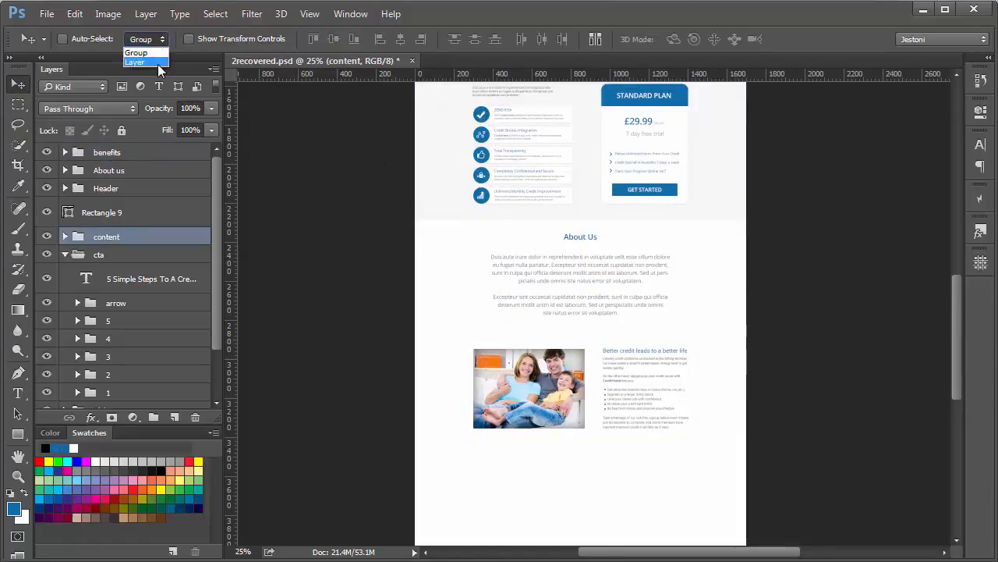
{"action": "left_click", "coordinate": [157, 62]}
{"action": "left_click", "coordinate": [443, 201], "text": "ctrl"}
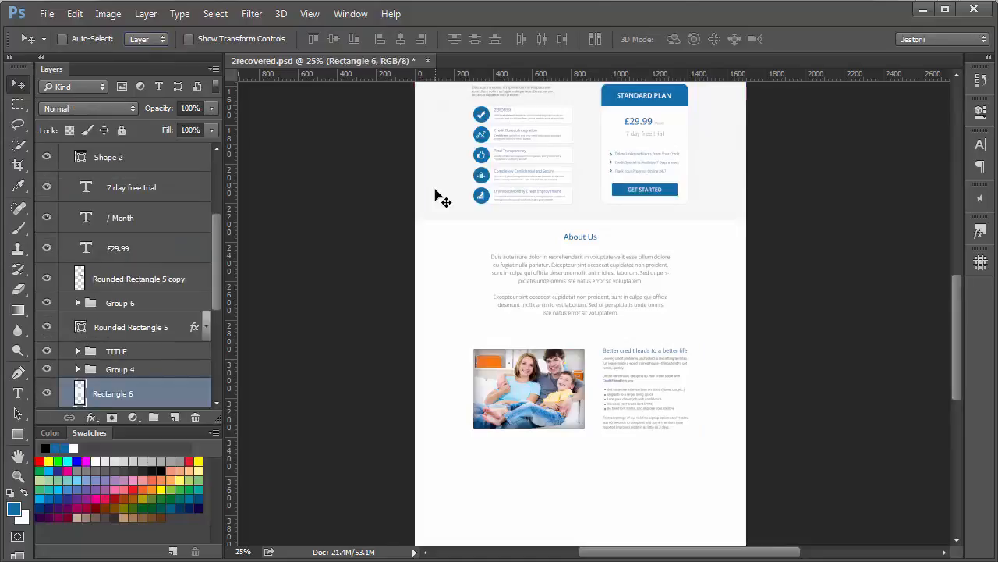
{"action": "left_click_drag", "start_coordinate": [442, 201], "coordinate": [441, 481]}
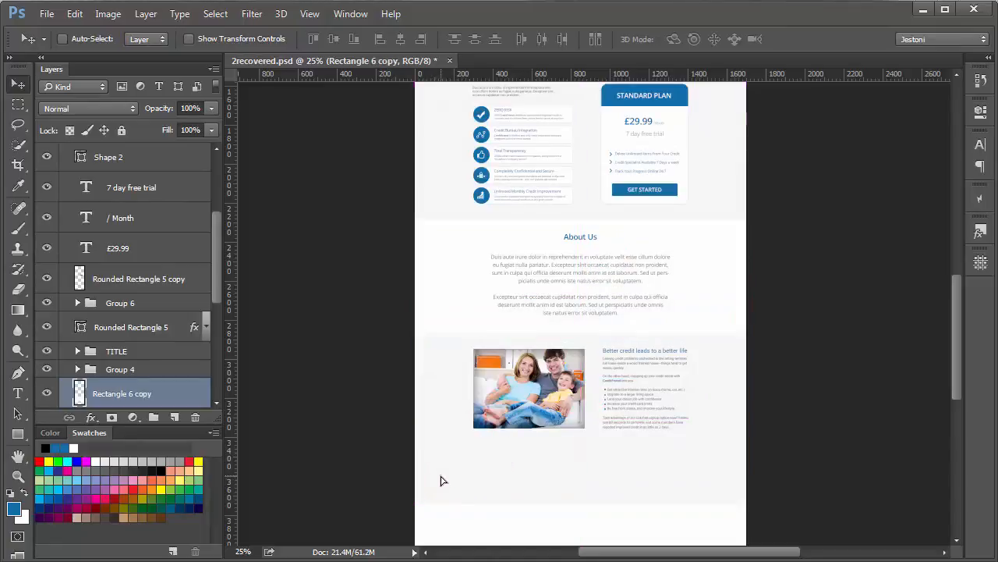
Shorten the copied grey rectangle by raising its lower edge to just below the benefits photo and text
{"action": "key", "text": "ctrl+t"}
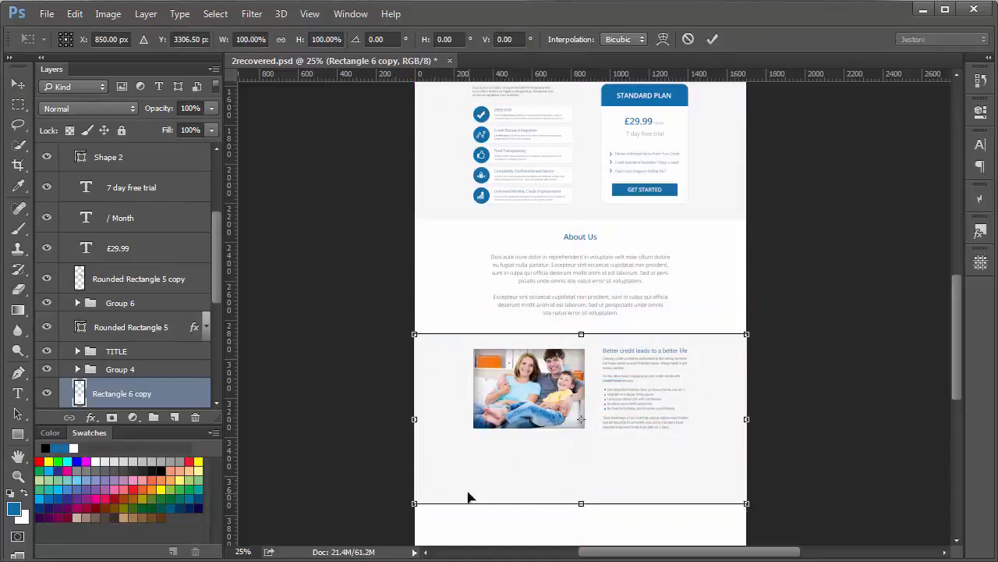
{"action": "left_click_drag", "start_coordinate": [575, 508], "coordinate": [597, 454]}
{"action": "key", "text": "Return"}
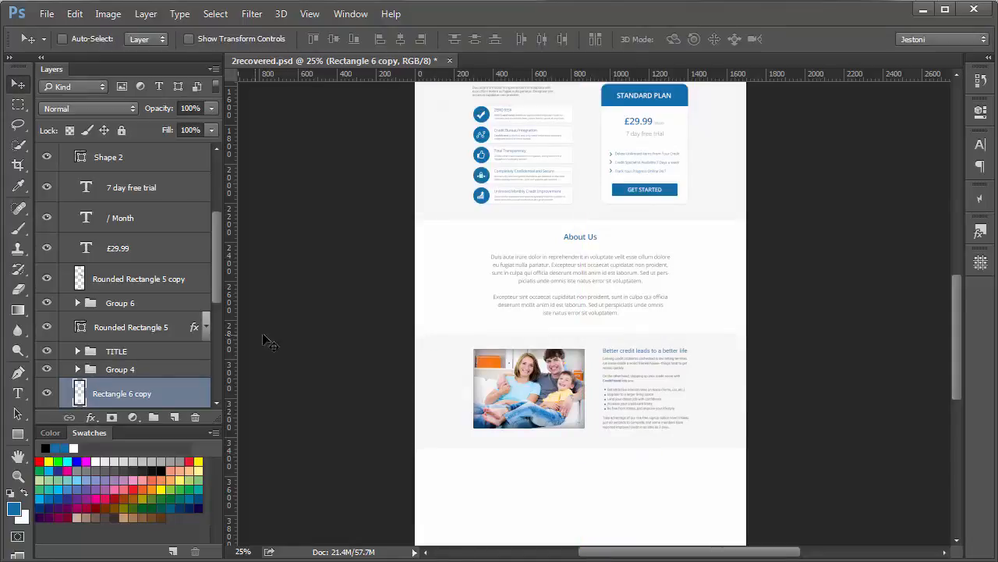
Move the Rectangle 6 copy layer into the benefits group and check that it sits at the bottom of that group
{"action": "left_click_drag", "start_coordinate": [160, 394], "coordinate": [170, 160]}
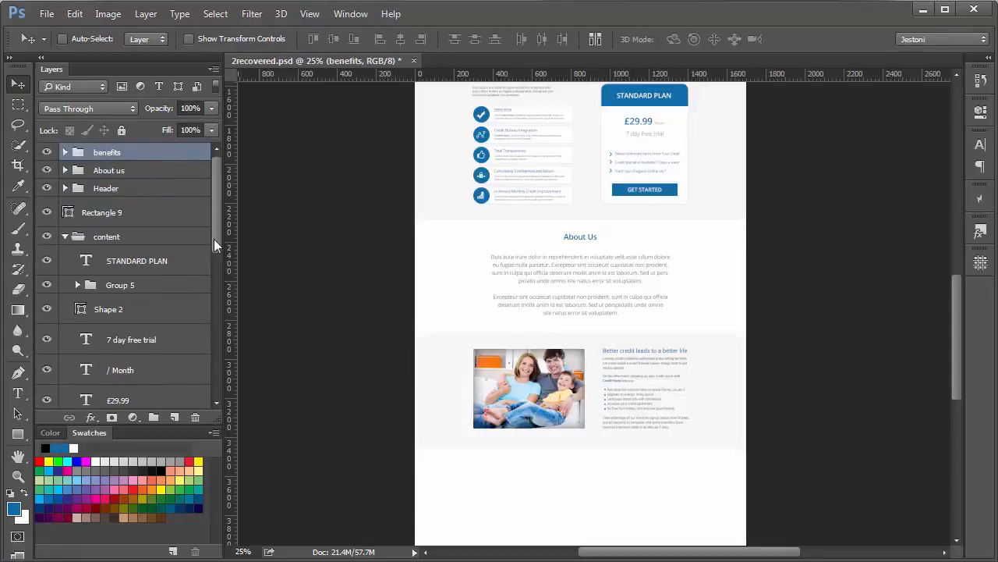
{"action": "left_click", "coordinate": [65, 152]}
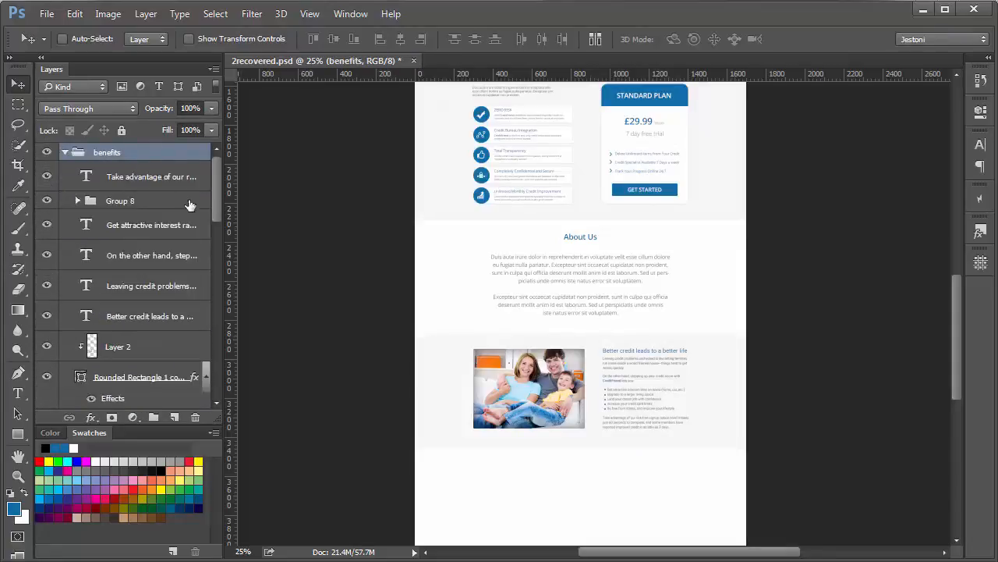
{"action": "scroll", "coordinate": [213, 214], "scroll_direction": "down", "scroll_amount": 3}
{"action": "scroll", "coordinate": [213, 214], "scroll_direction": "down", "scroll_amount": 3}
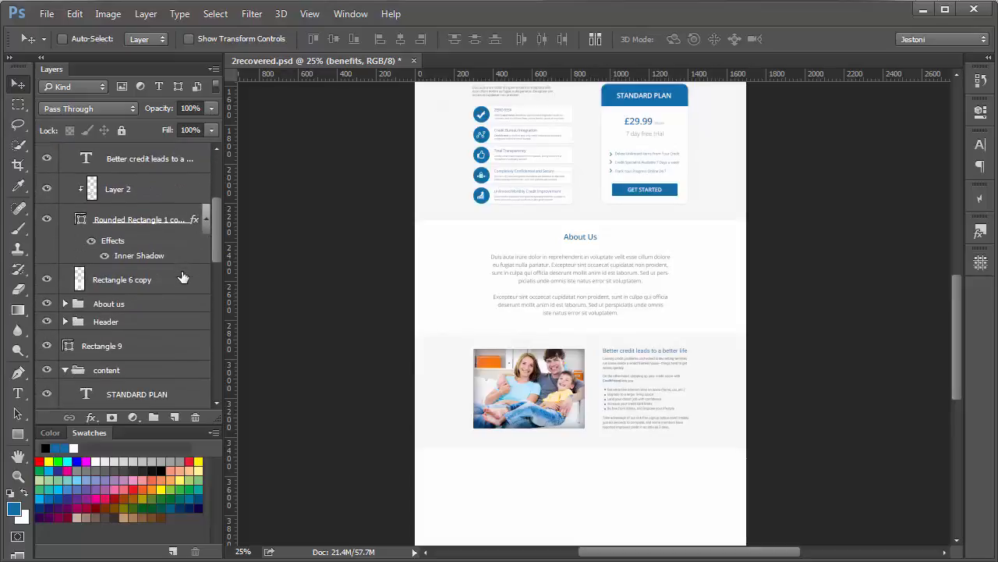
{"action": "left_click", "coordinate": [112, 288]}
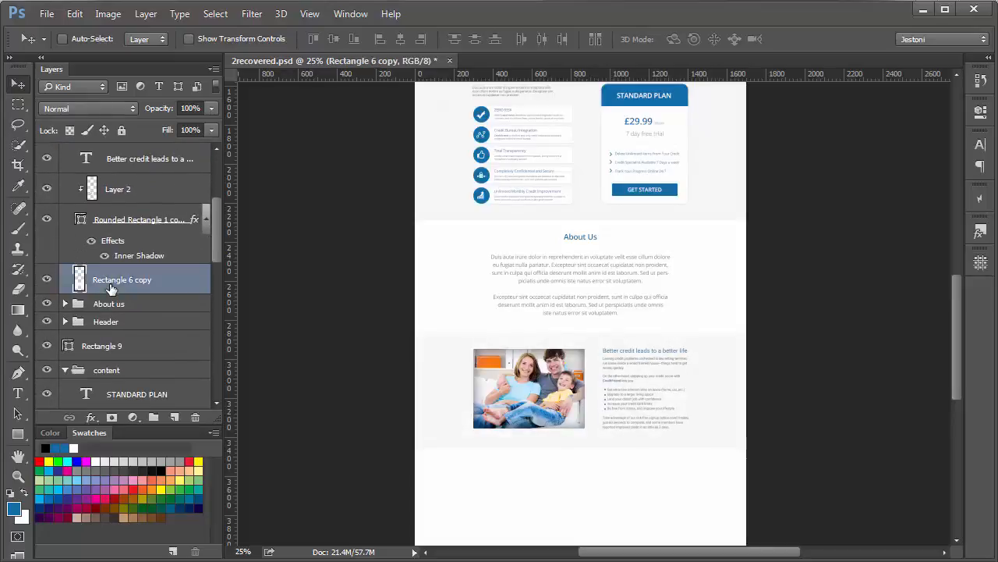
Collapse the content, benefits and cta groups, and toggle the cta group off and on to identify its section
{"action": "key", "text": "ctrl+plus"}
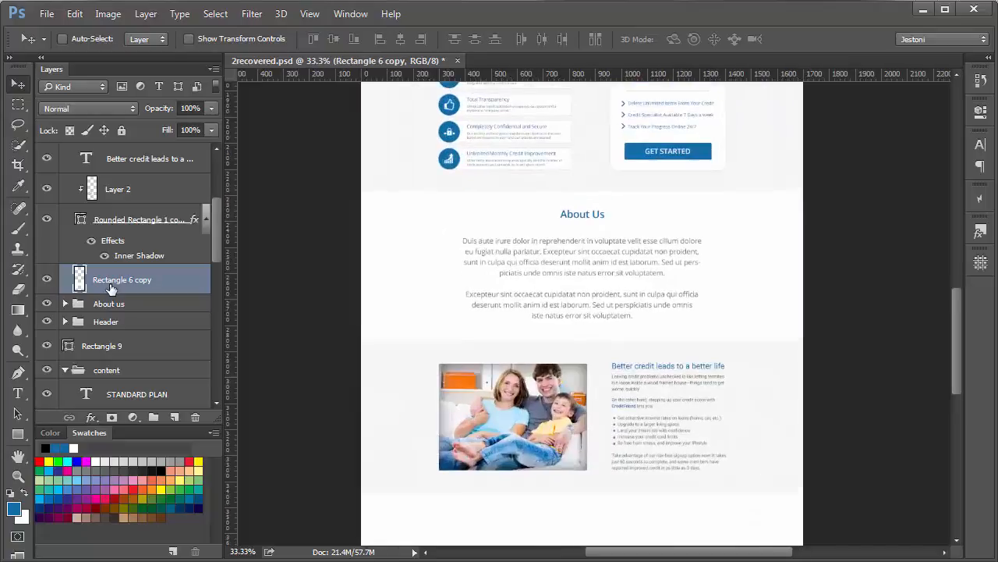
{"action": "left_click_drag", "start_coordinate": [421, 348], "coordinate": [387, 493]}
{"action": "left_click_drag", "start_coordinate": [445, 325], "coordinate": [437, 428]}
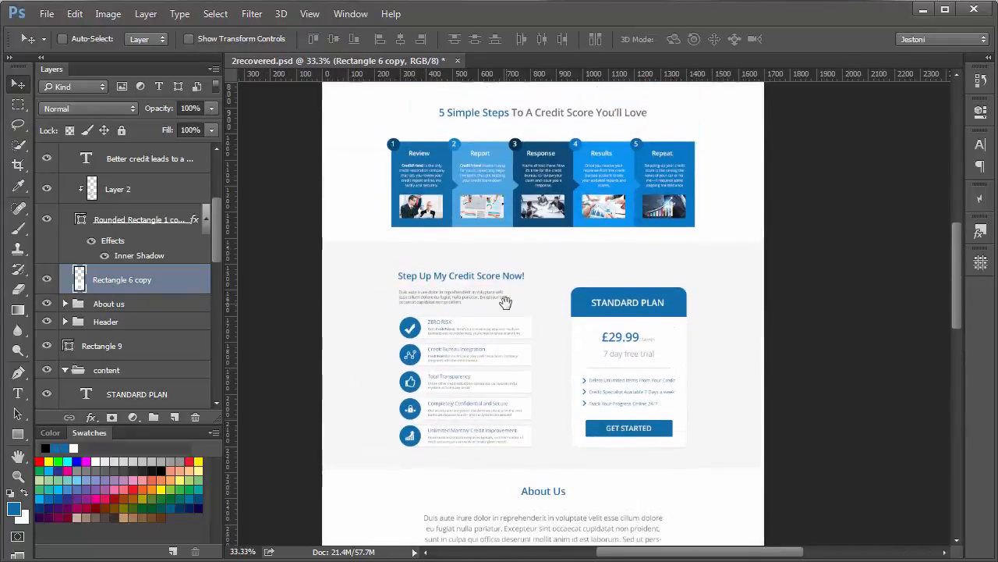
{"action": "left_click_drag", "start_coordinate": [505, 303], "coordinate": [496, 405]}
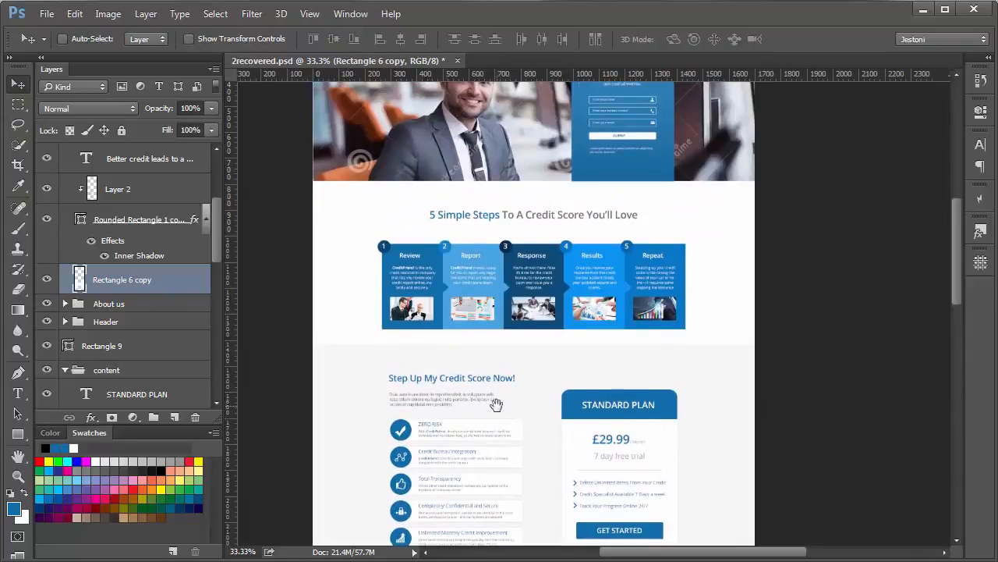
{"action": "left_click", "coordinate": [66, 370]}
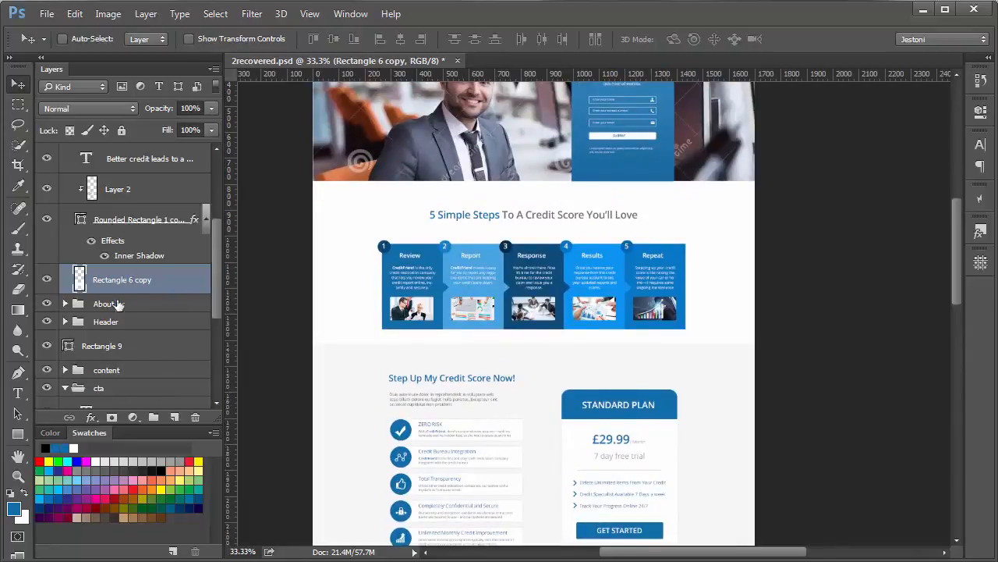
{"action": "scroll", "coordinate": [207, 271], "scroll_direction": "up", "scroll_amount": 5}
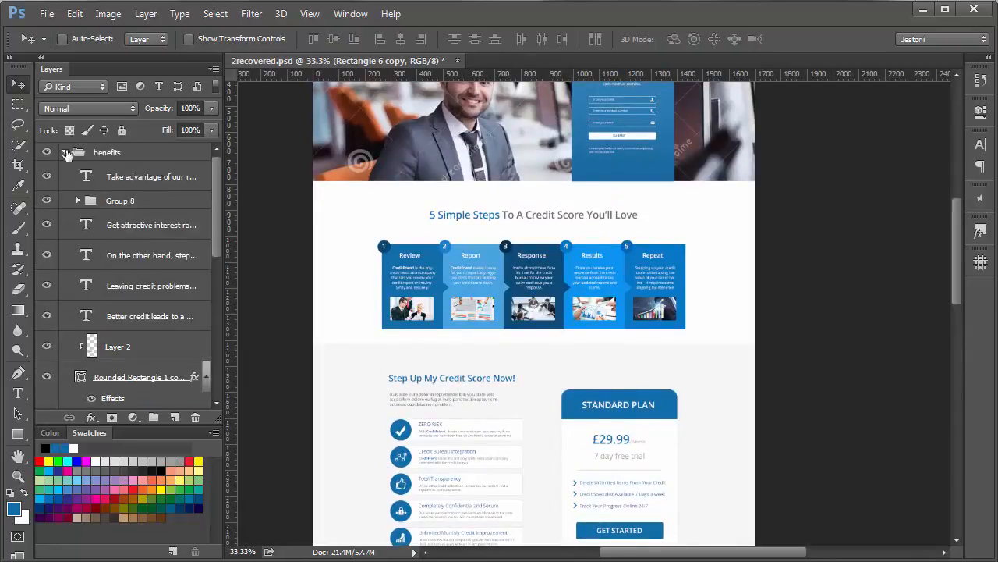
{"action": "left_click", "coordinate": [66, 152]}
{"action": "left_click", "coordinate": [66, 255]}
{"action": "left_click", "coordinate": [46, 254]}
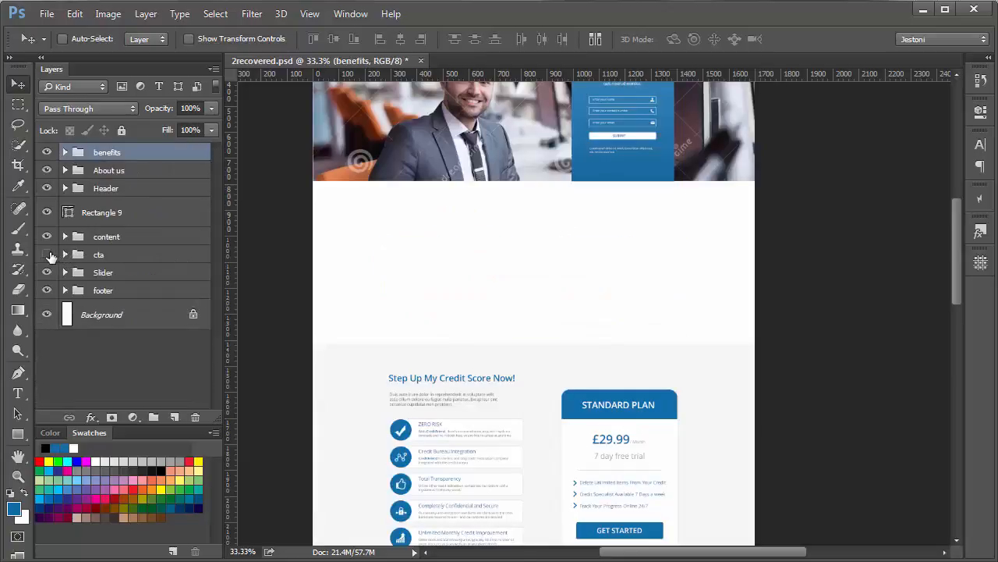
{"action": "left_click", "coordinate": [47, 254]}
Expand the cta group, select its arrow and 1 to 5 subgroups, and nudge them slightly up toward the "5 Simple Steps" heading
{"action": "left_click", "coordinate": [98, 256]}
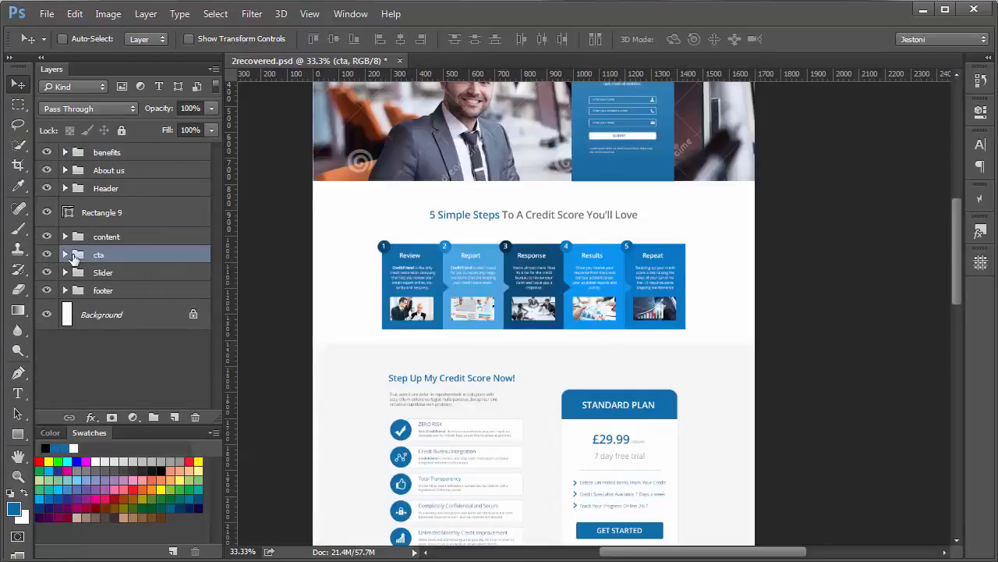
{"action": "left_click", "coordinate": [66, 255]}
{"action": "left_click_drag", "start_coordinate": [212, 253], "coordinate": [213, 294]}
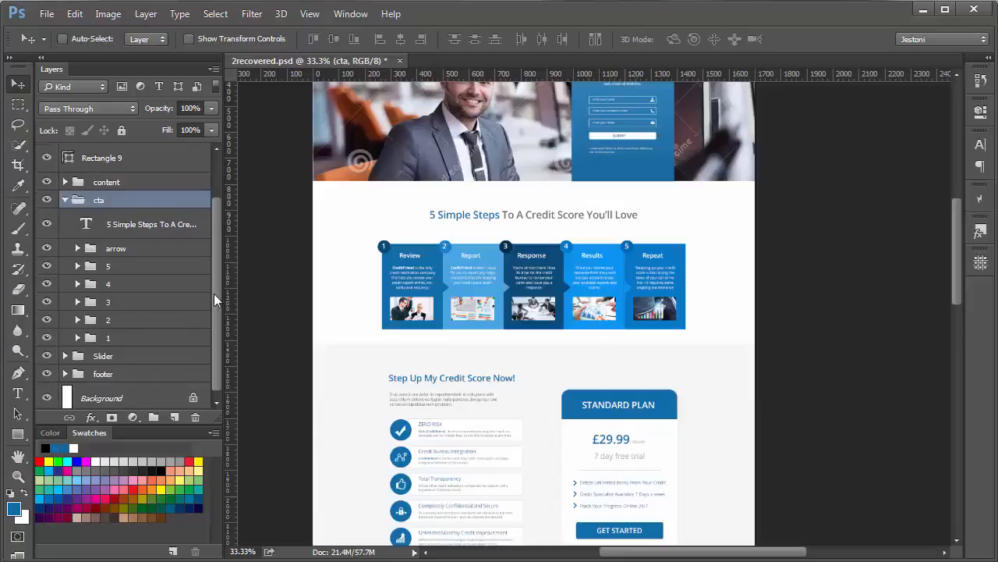
{"action": "left_click", "coordinate": [181, 251]}
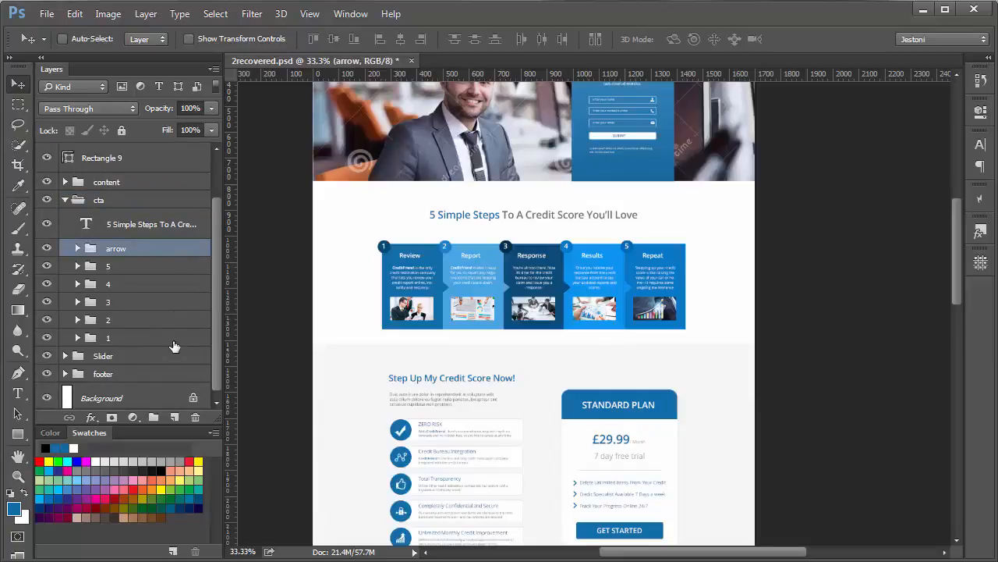
{"action": "left_click", "coordinate": [175, 346], "text": "shift"}
{"action": "key", "text": "shift+Up"}
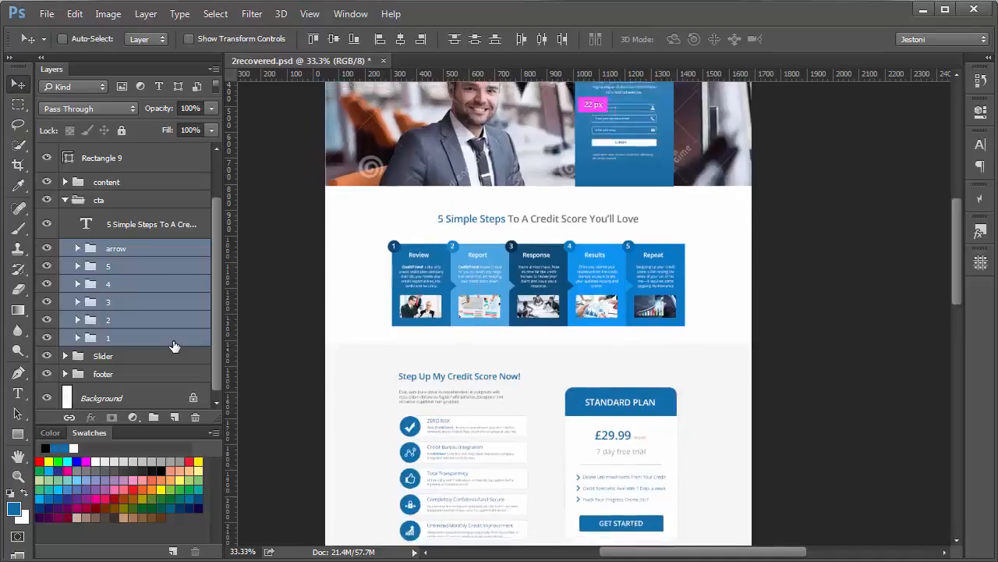
{"action": "key", "text": "ctrl+minus"}
{"action": "key", "text": "ctrl+minus"}
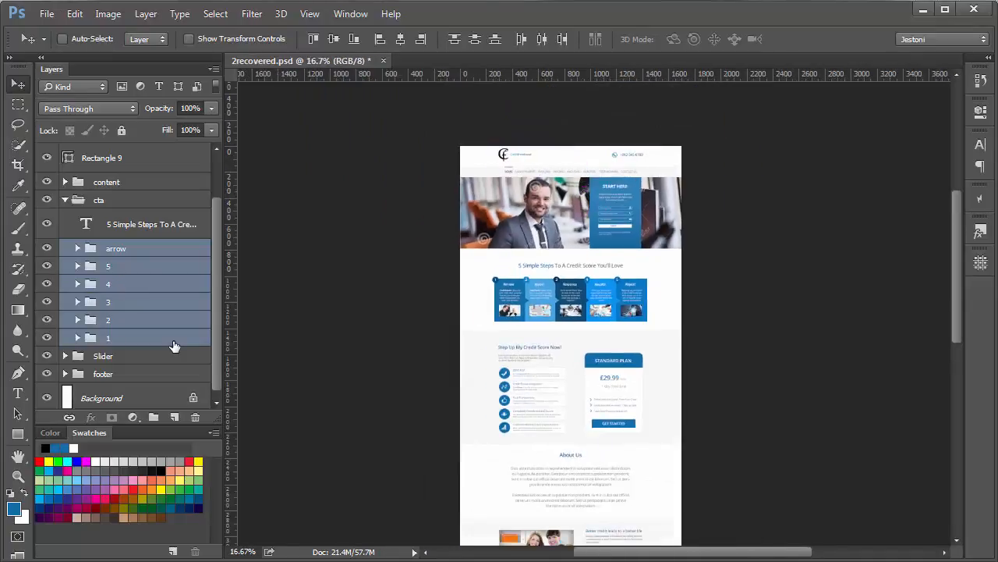
Collapse the cta group and review the section spacing from the slider down to the footer
{"action": "key", "text": "ctrl+minus"}
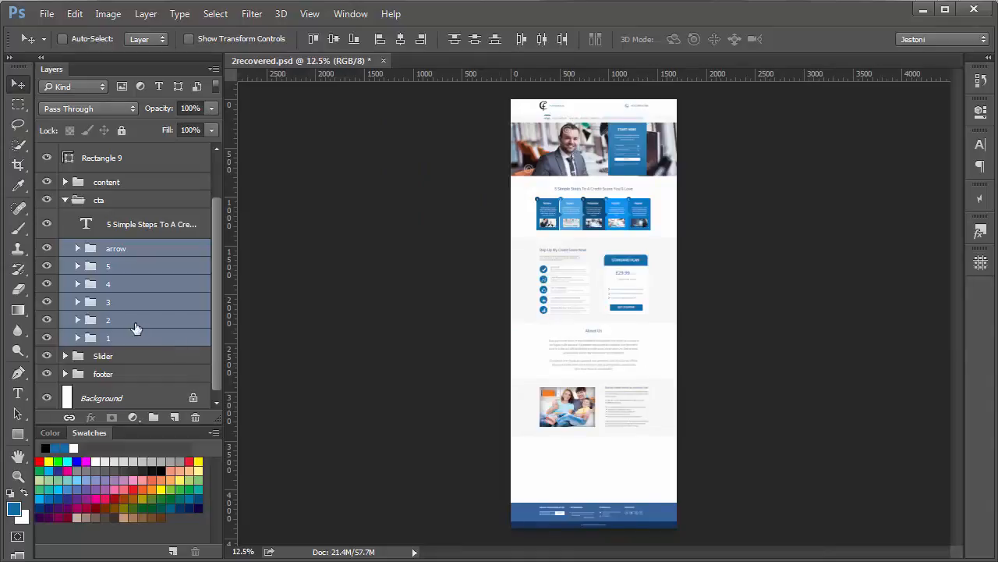
{"action": "left_click", "coordinate": [66, 200]}
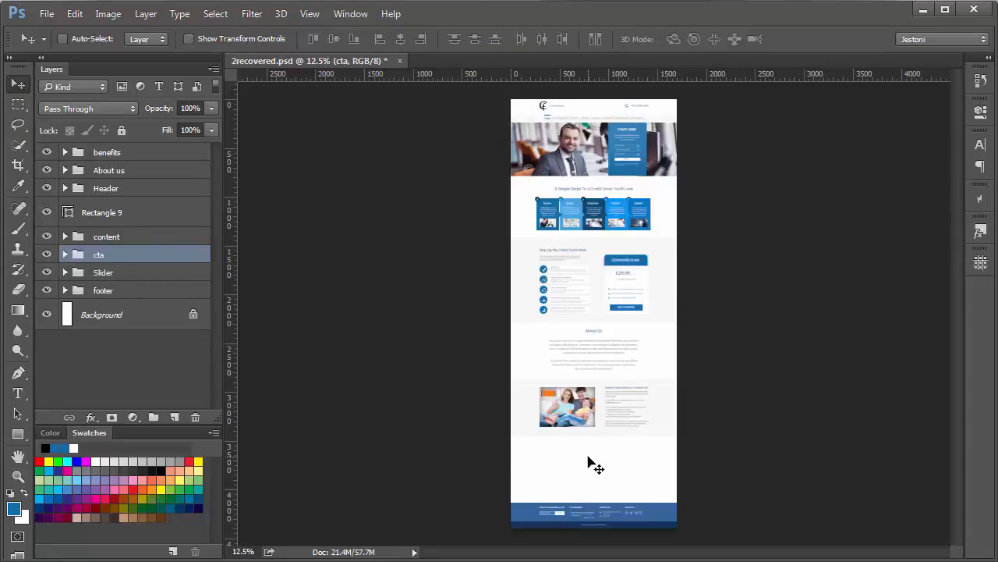
{"action": "key", "text": "ctrl+plus"}
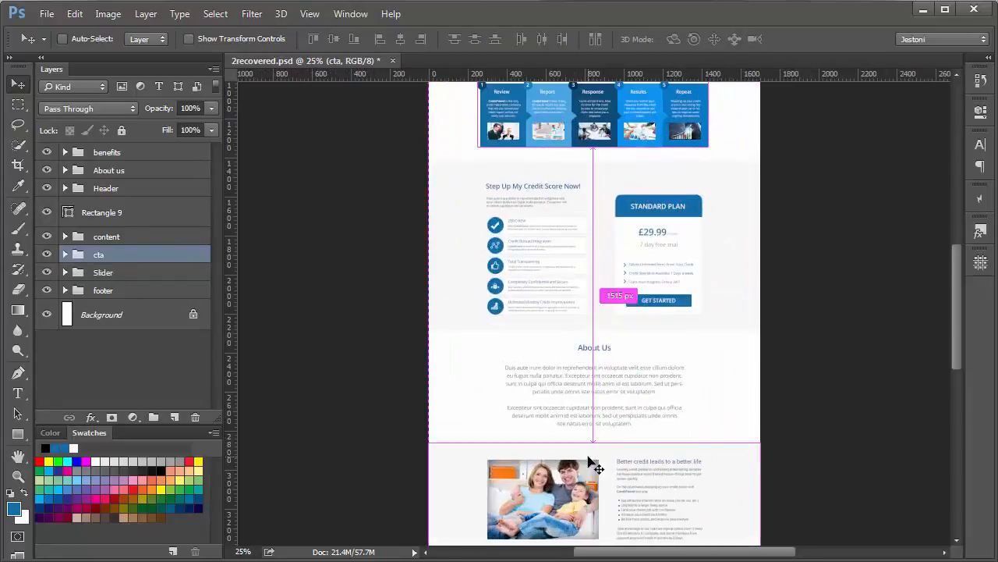
{"action": "key", "text": "ctrl+plus"}
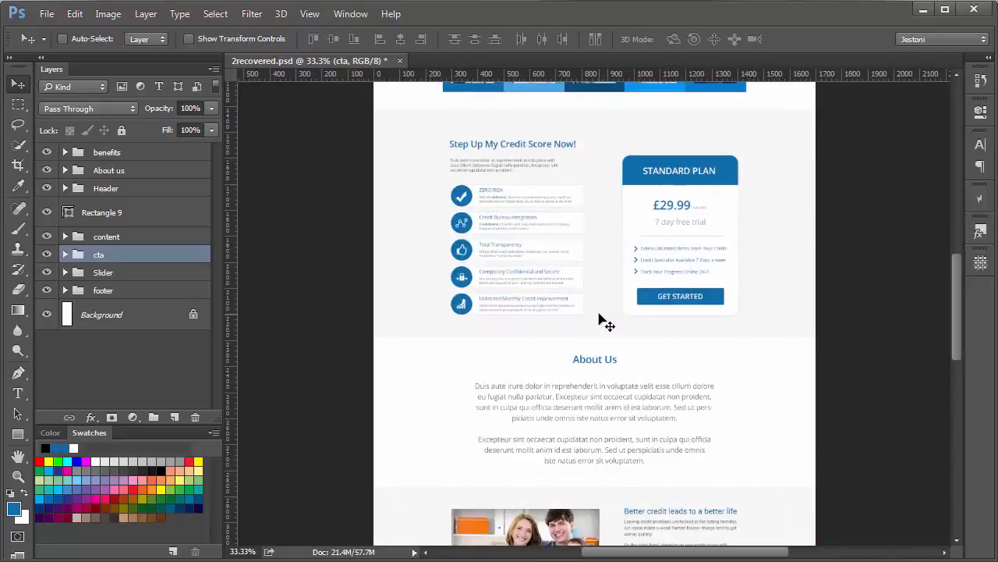
{"action": "scroll", "coordinate": [659, 203], "scroll_direction": "up", "scroll_amount": 5}
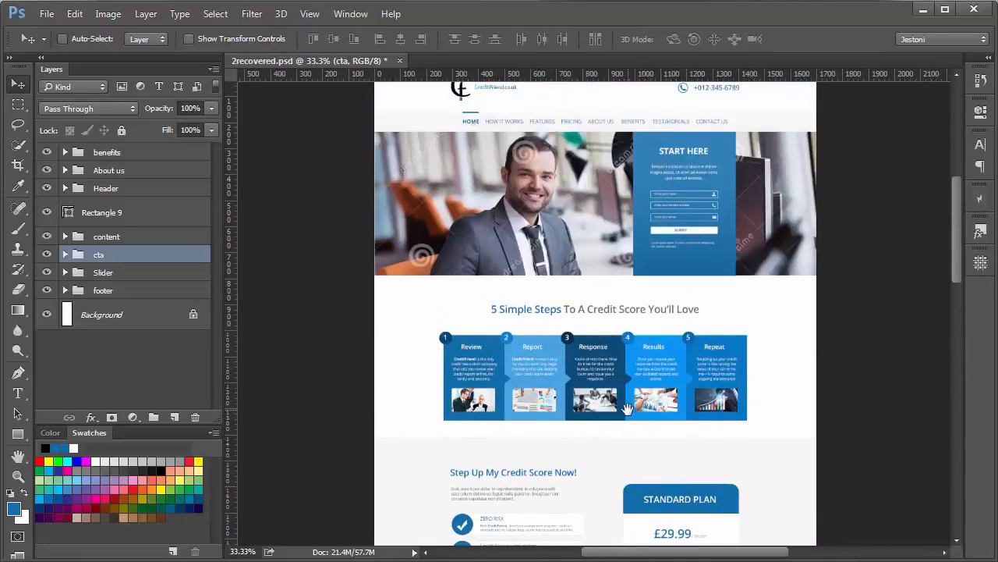
{"action": "scroll", "coordinate": [628, 408], "scroll_direction": "down", "scroll_amount": 9}
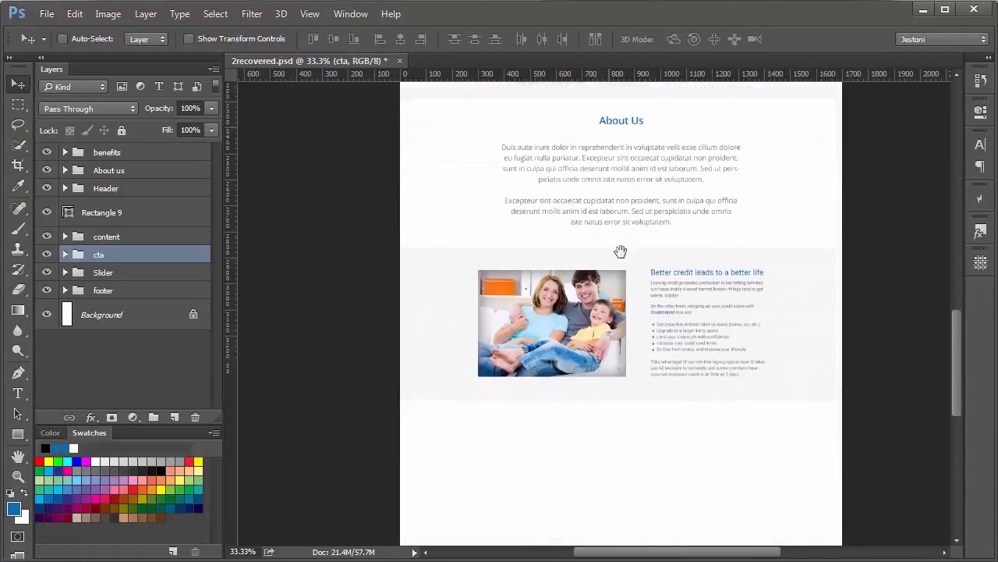
{"action": "scroll", "coordinate": [620, 251], "scroll_direction": "down", "scroll_amount": 3}
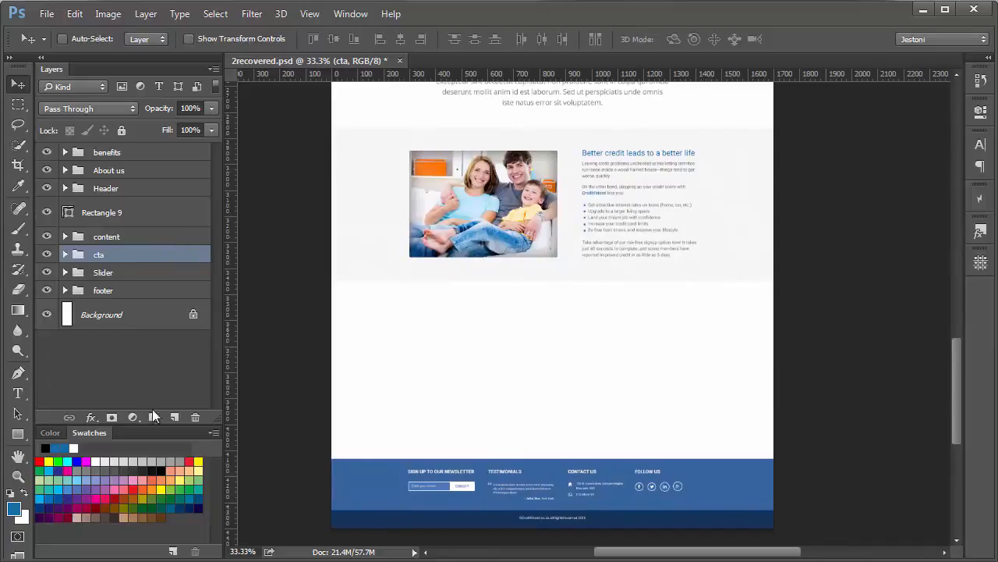
Create a new layer group named "Testimonials" above the cta group
{"action": "left_click", "coordinate": [156, 419], "text": "alt"}
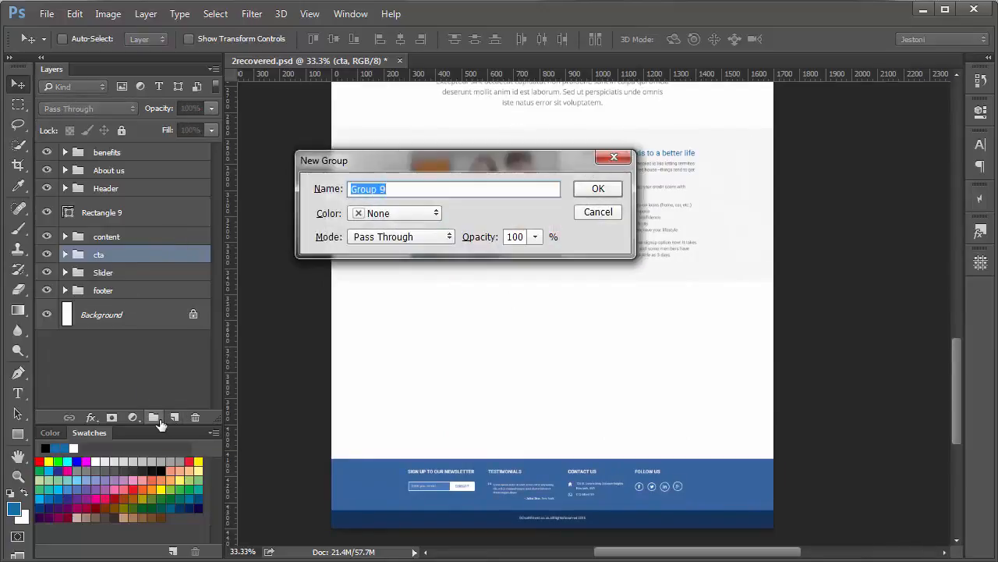
{"action": "type", "text": "Testimo"}
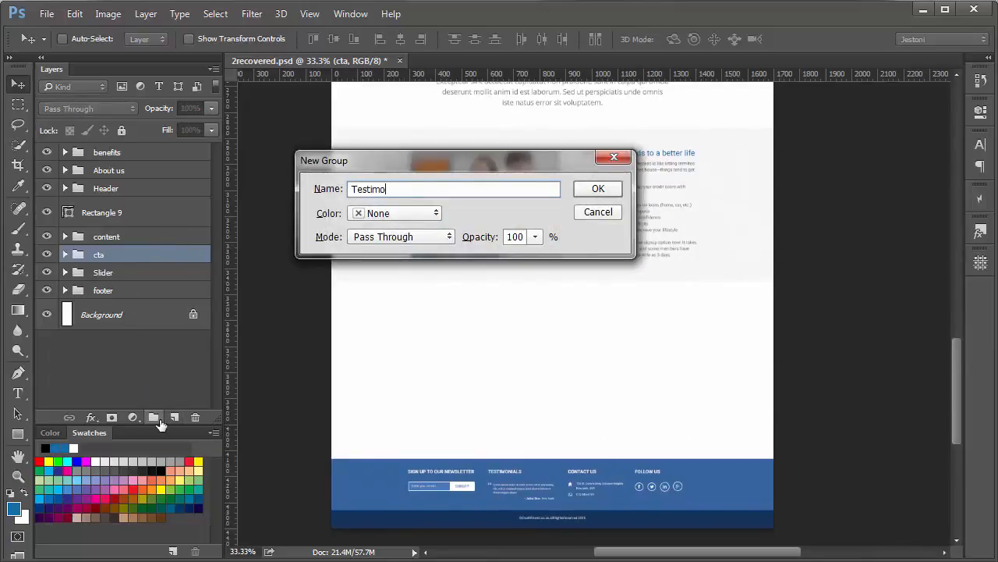
{"action": "type", "text": "nials"}
{"action": "key", "text": "Return"}
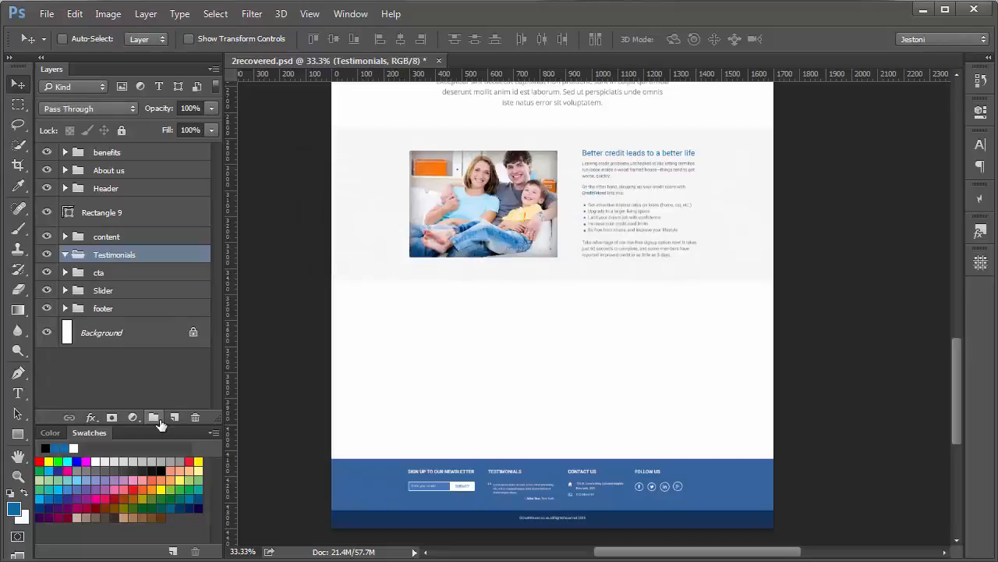
Duplicate the About Us heading into the white area below the benefits band and move the copy into the Testimonials group
{"action": "left_click_drag", "start_coordinate": [355, 240], "coordinate": [354, 272]}
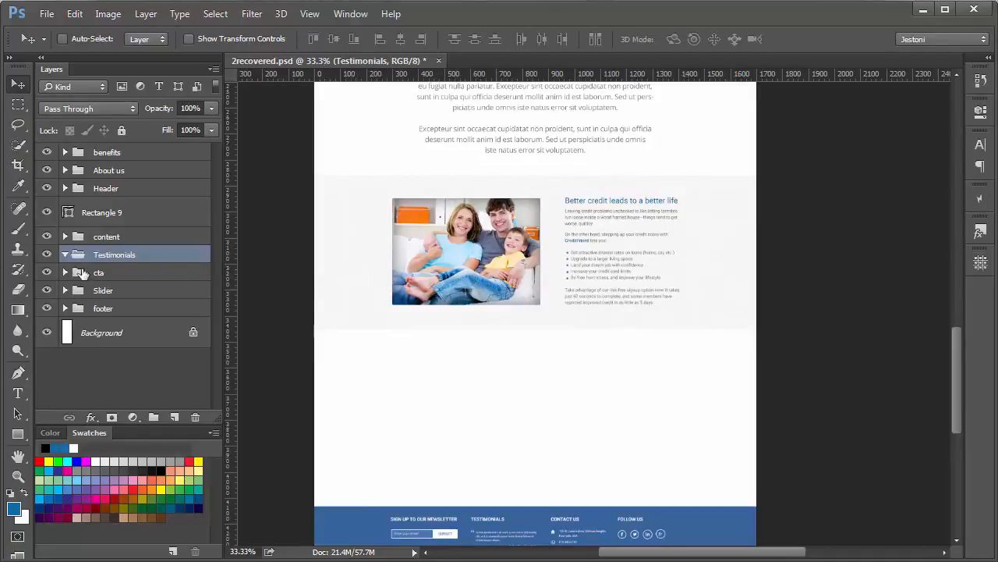
{"action": "left_click", "coordinate": [64, 170]}
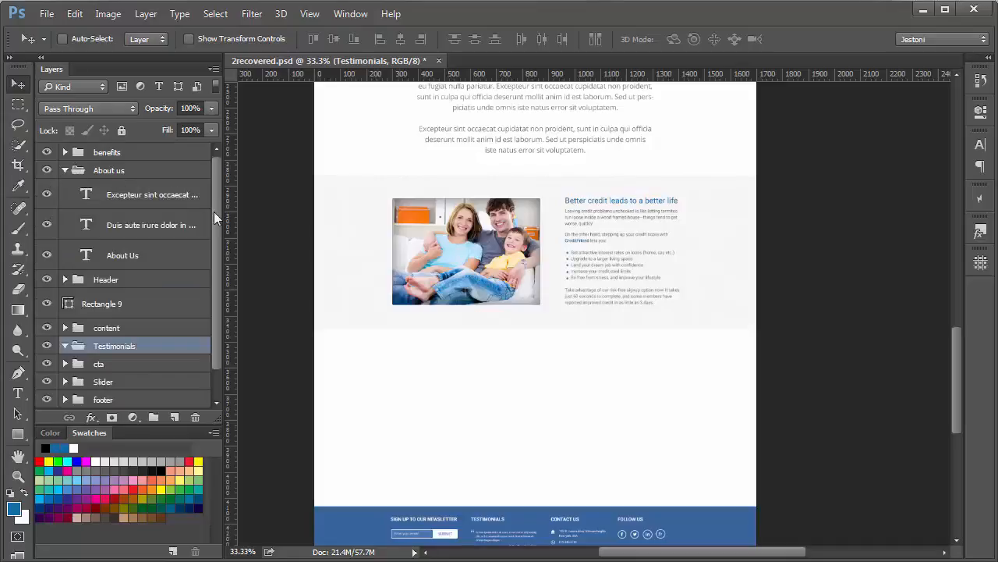
{"action": "left_click", "coordinate": [64, 170]}
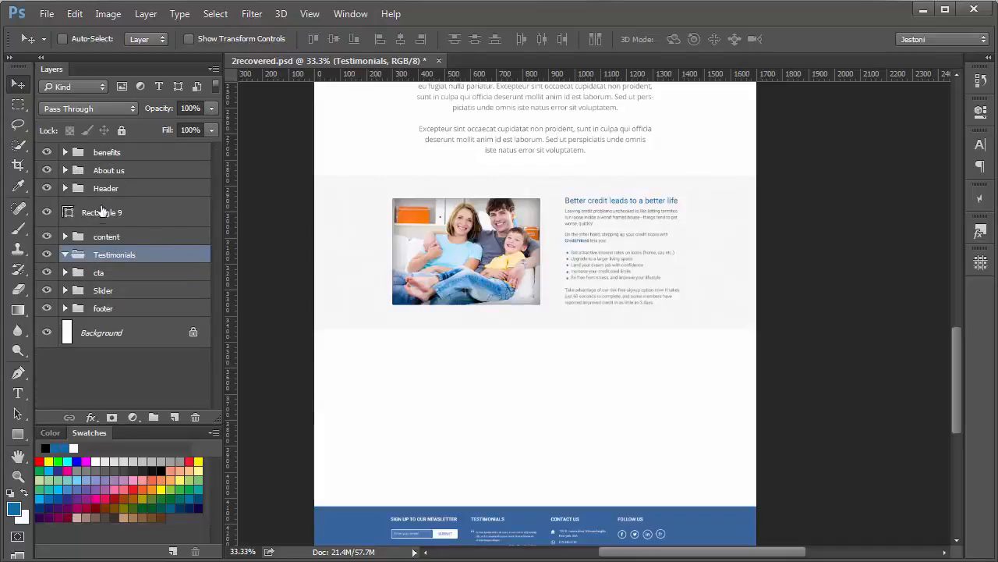
{"action": "left_click", "coordinate": [65, 170]}
{"action": "left_click", "coordinate": [166, 257]}
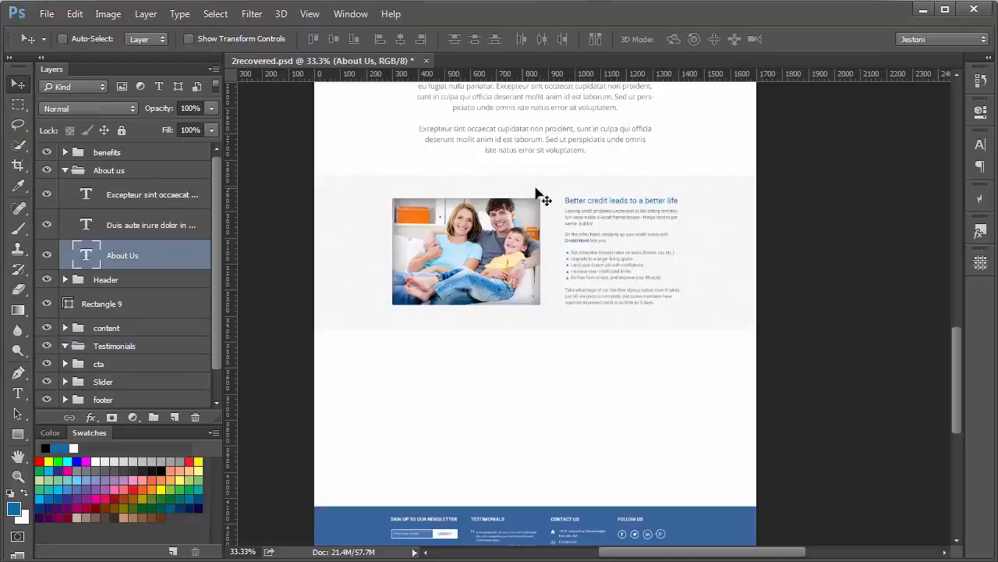
{"action": "left_click_drag", "start_coordinate": [591, 169], "coordinate": [541, 476]}
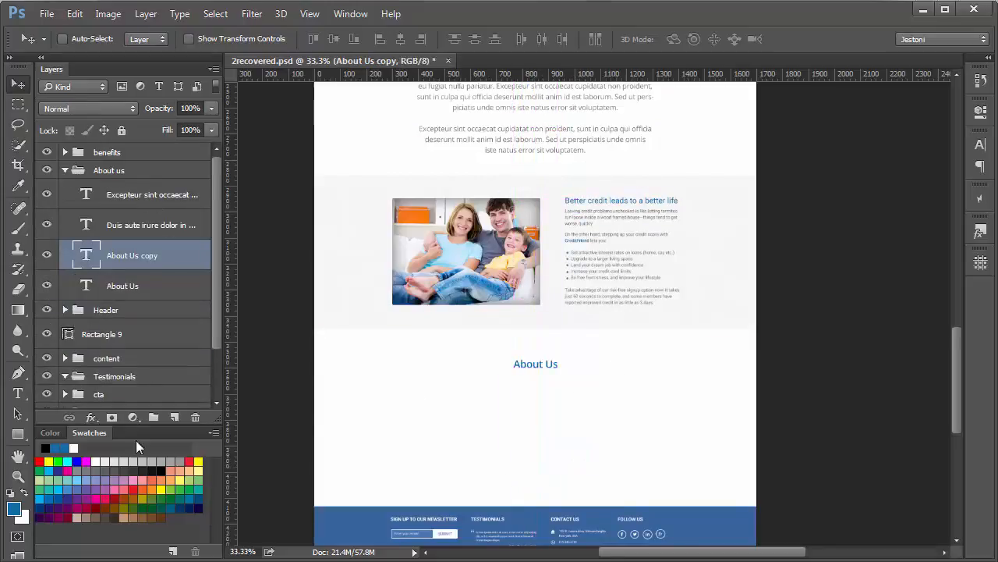
{"action": "left_click_drag", "start_coordinate": [152, 255], "coordinate": [125, 385]}
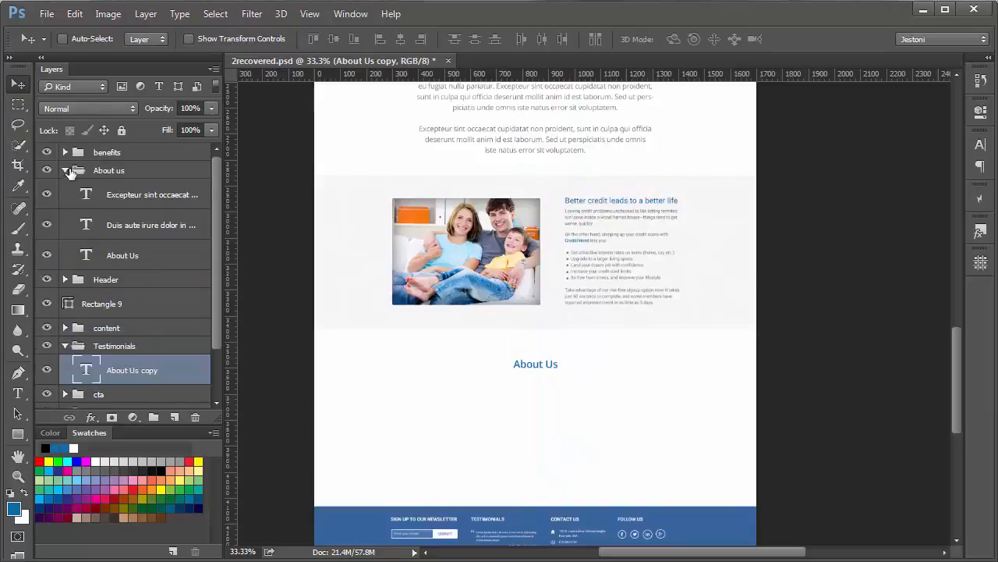
{"action": "left_click", "coordinate": [66, 170]}
Replace the copied heading's text with "What our customers Say"
{"action": "key", "text": "t"}
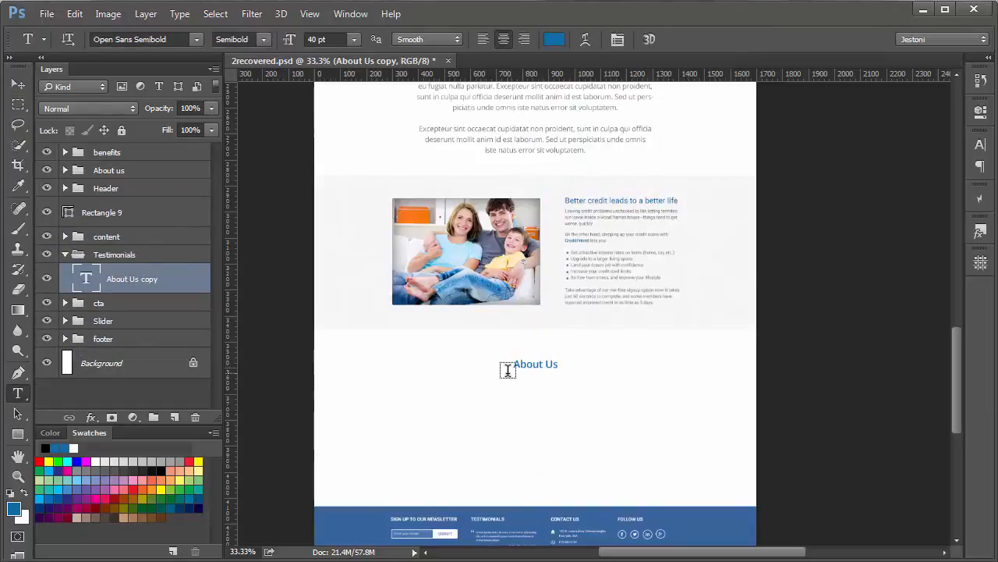
{"action": "left_click", "coordinate": [532, 361]}
{"action": "double_click", "coordinate": [534, 361]}
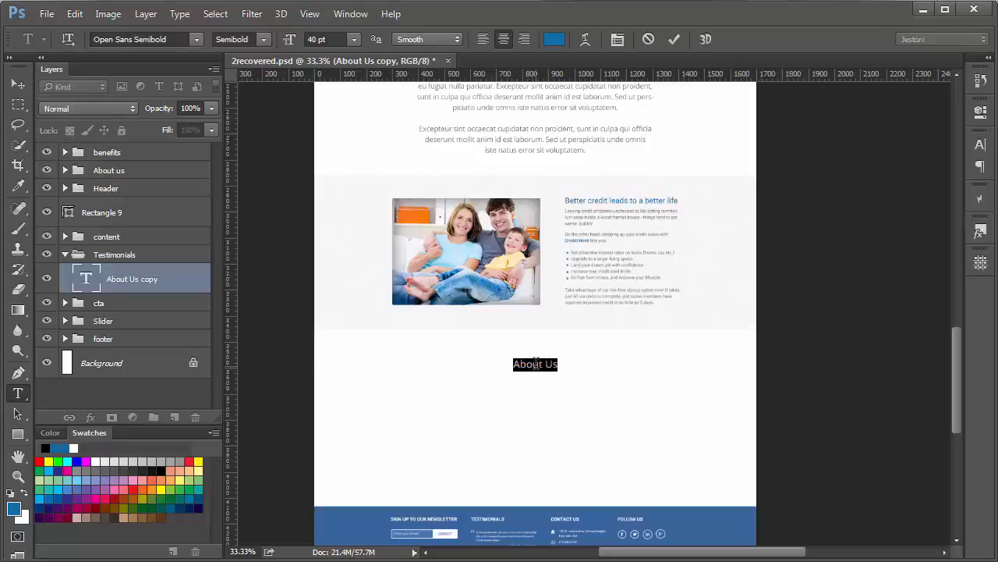
{"action": "key", "text": "BackSpace"}
{"action": "type", "text": "What our"}
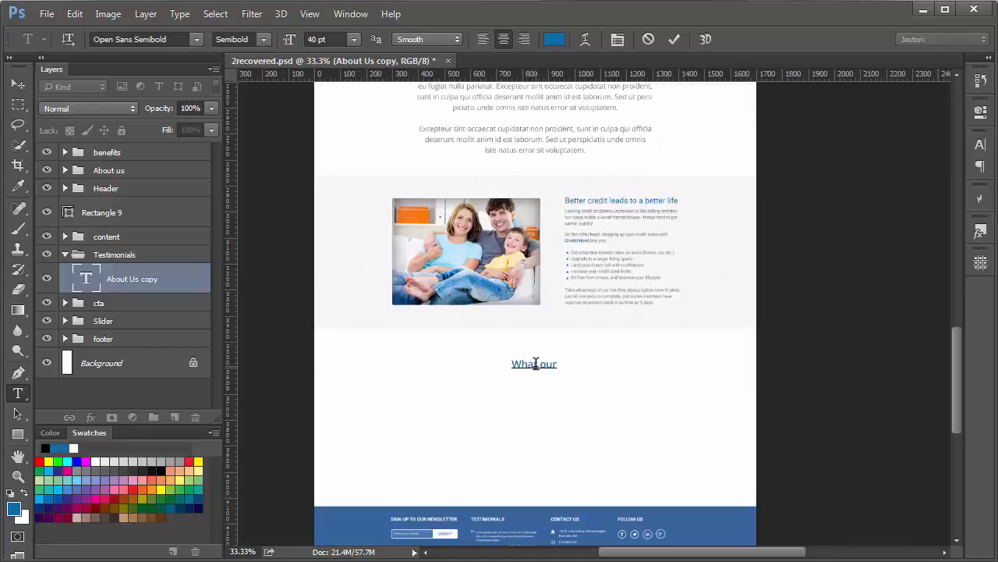
{"action": "type", "text": " customerss S"}
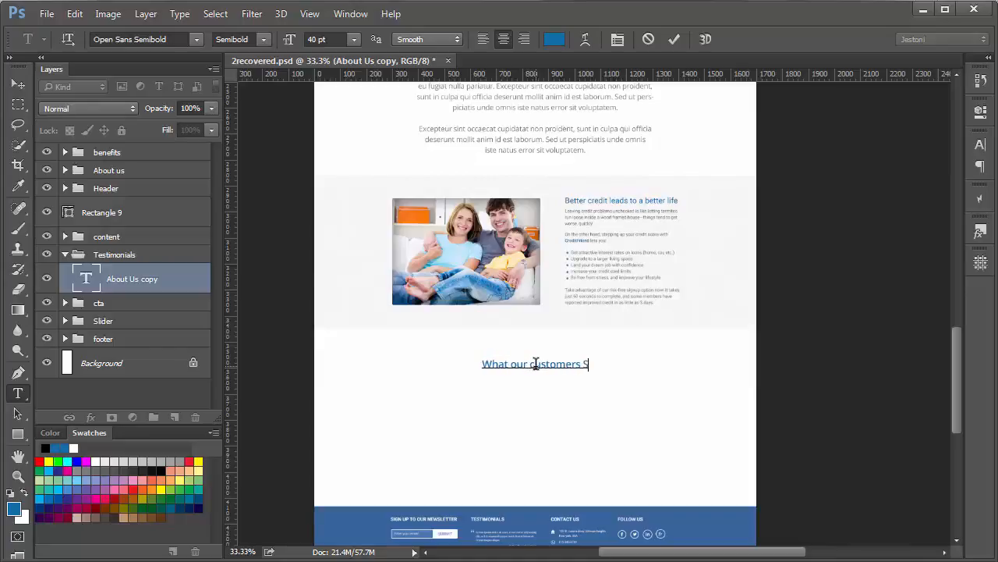
{"action": "type", "text": "ay"}
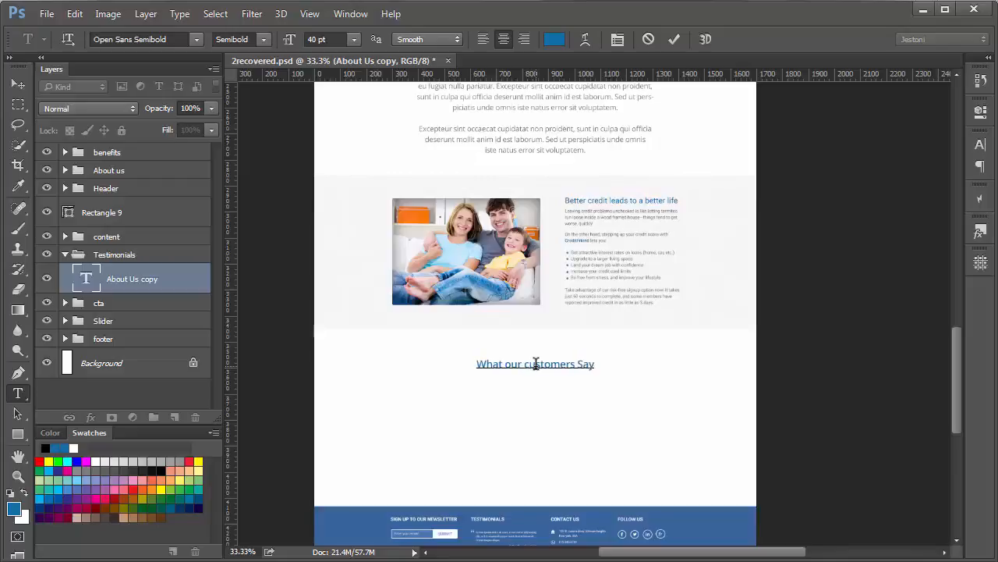
Set the word "Say" in the testimonials heading to Bold Italic and colour it darker blue 055990
{"action": "double_click", "coordinate": [579, 359]}
{"action": "left_click", "coordinate": [264, 39]}
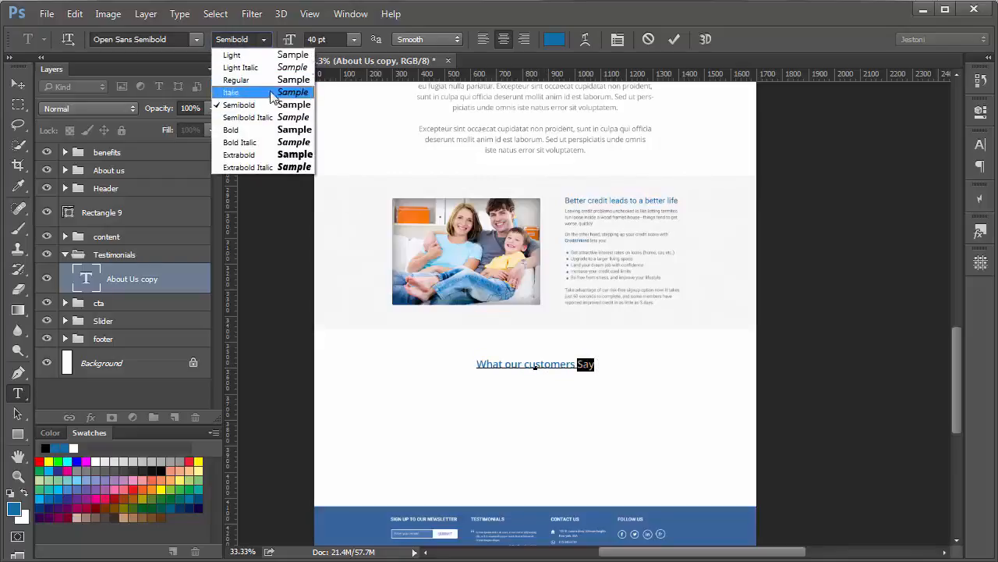
{"action": "left_click", "coordinate": [284, 144]}
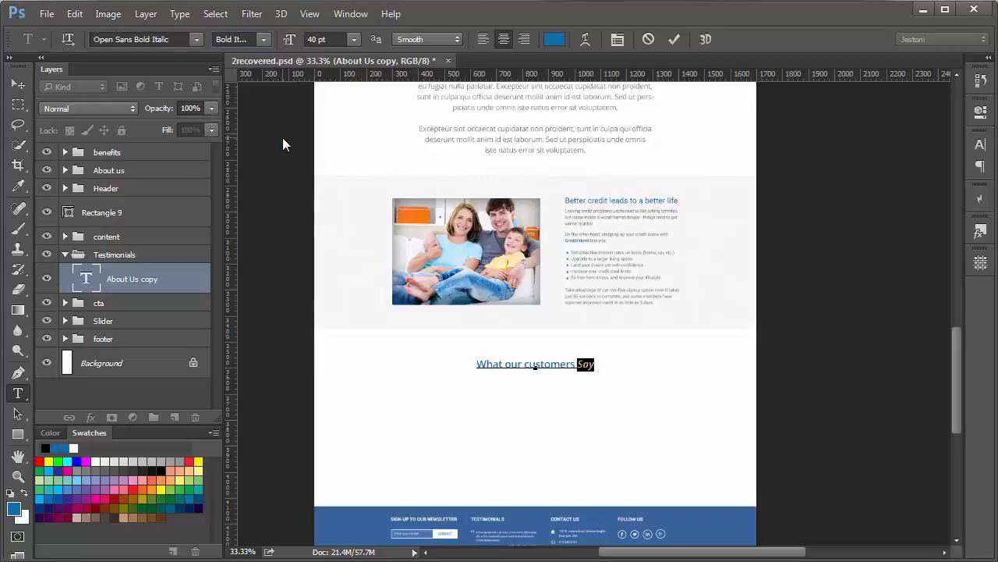
{"action": "left_click", "coordinate": [14, 510]}
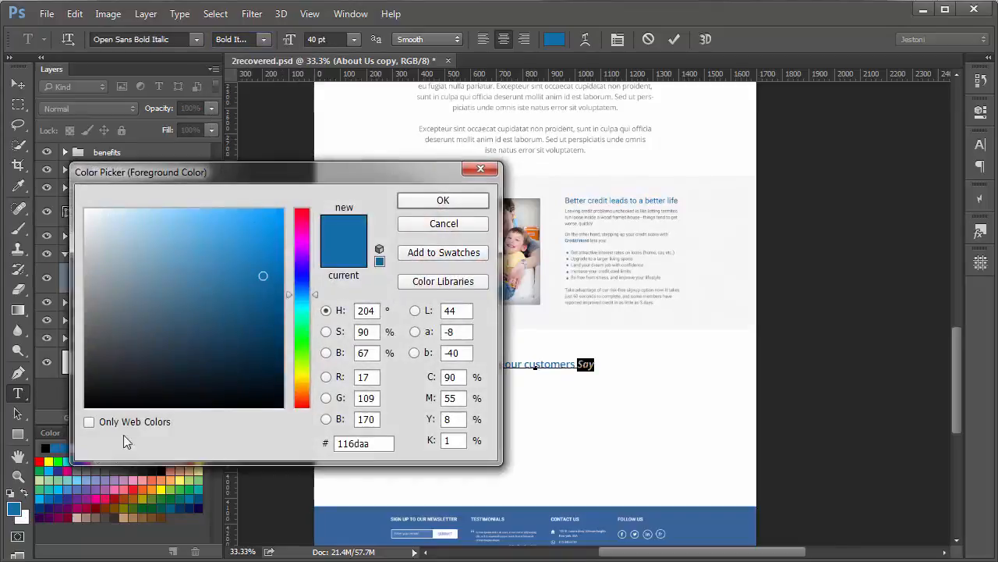
{"action": "left_click_drag", "start_coordinate": [262, 275], "coordinate": [276, 296]}
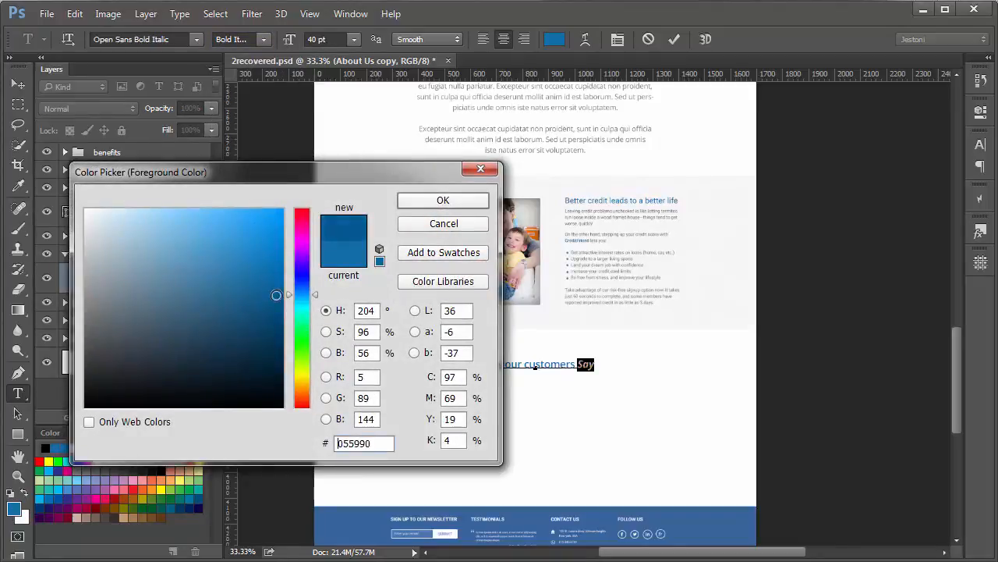
{"action": "left_click", "coordinate": [435, 202]}
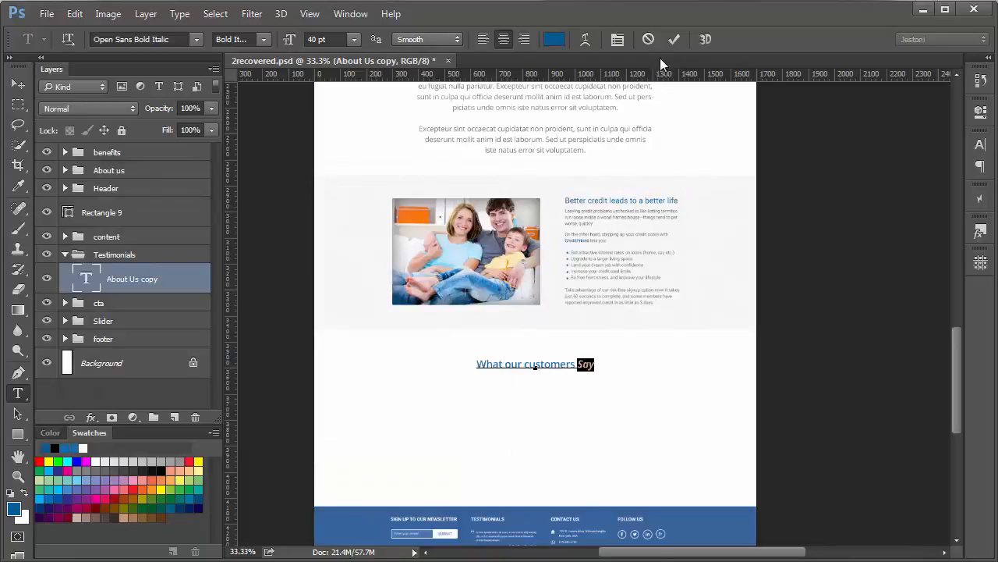
{"action": "left_click", "coordinate": [674, 39]}
Set the word "Us" in the About Us heading to Bold Italic and colour it darker blue 06588f
{"action": "scroll", "coordinate": [498, 415], "scroll_direction": "up", "scroll_amount": 5}
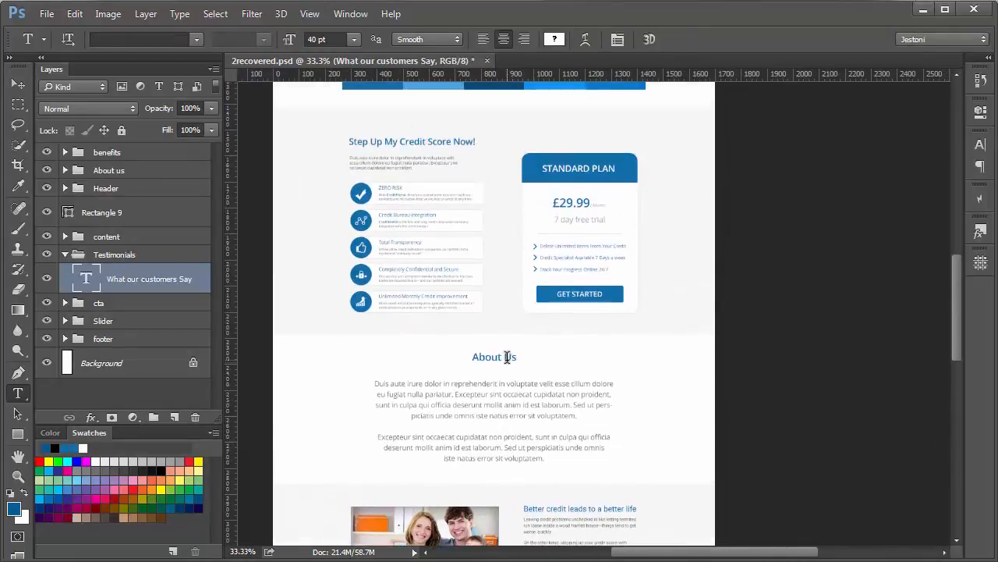
{"action": "double_click", "coordinate": [508, 357]}
{"action": "left_click", "coordinate": [263, 40]}
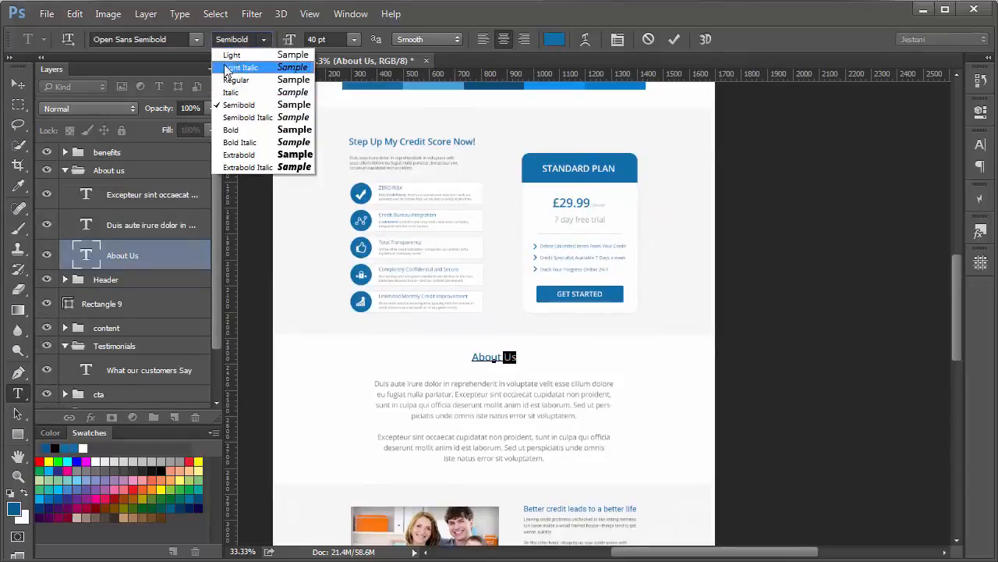
{"action": "left_click", "coordinate": [261, 142]}
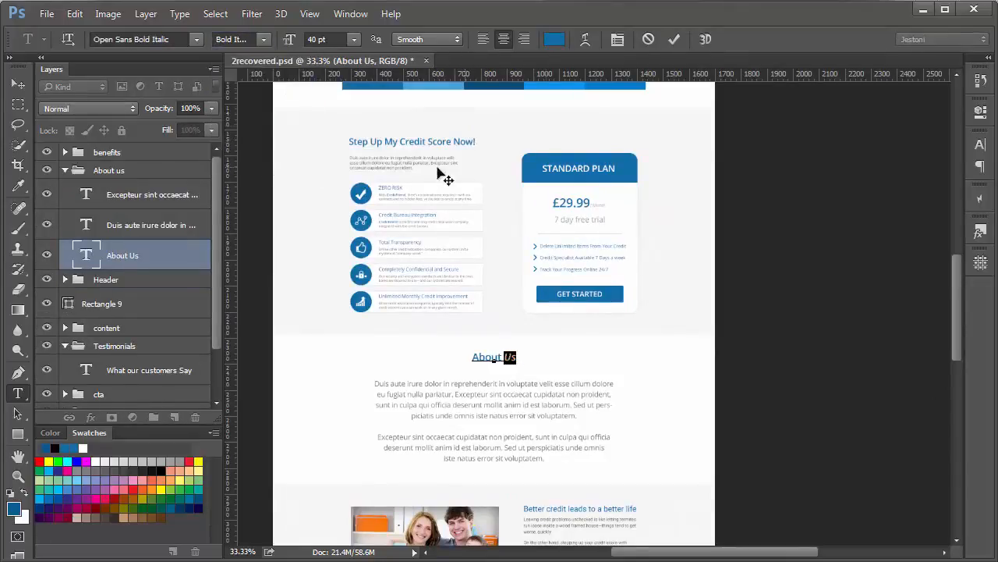
{"action": "left_click", "coordinate": [554, 39]}
{"action": "left_click_drag", "start_coordinate": [263, 277], "coordinate": [274, 294]}
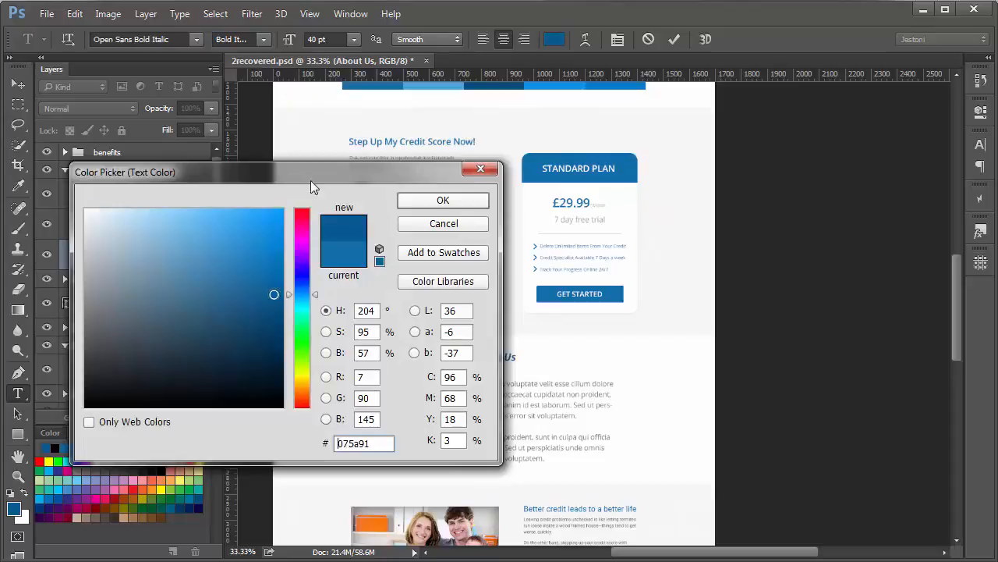
{"action": "left_click_drag", "start_coordinate": [310, 180], "coordinate": [244, 171]}
{"action": "left_click_drag", "start_coordinate": [206, 286], "coordinate": [209, 286]}
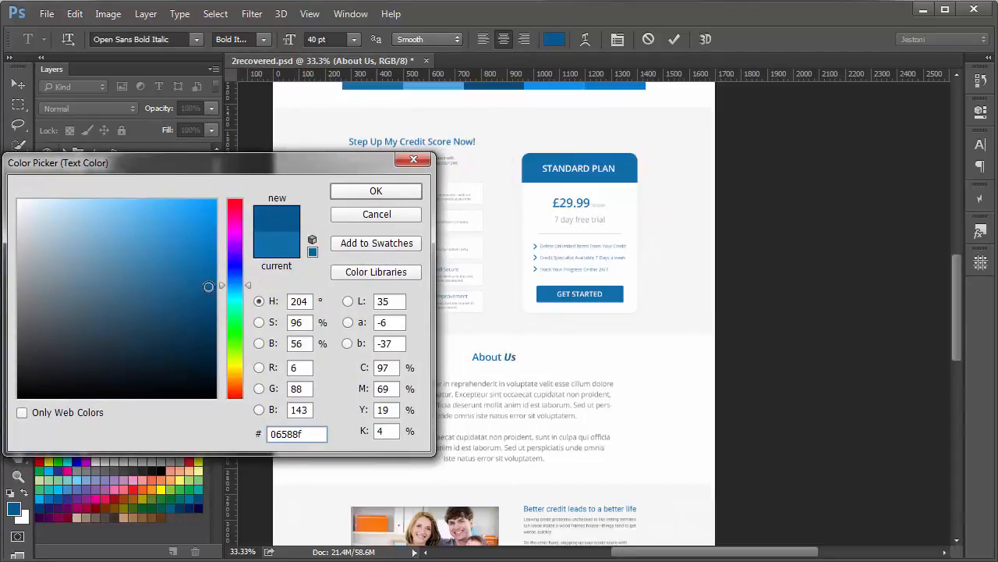
{"action": "left_click", "coordinate": [375, 193]}
{"action": "left_click", "coordinate": [675, 39]}
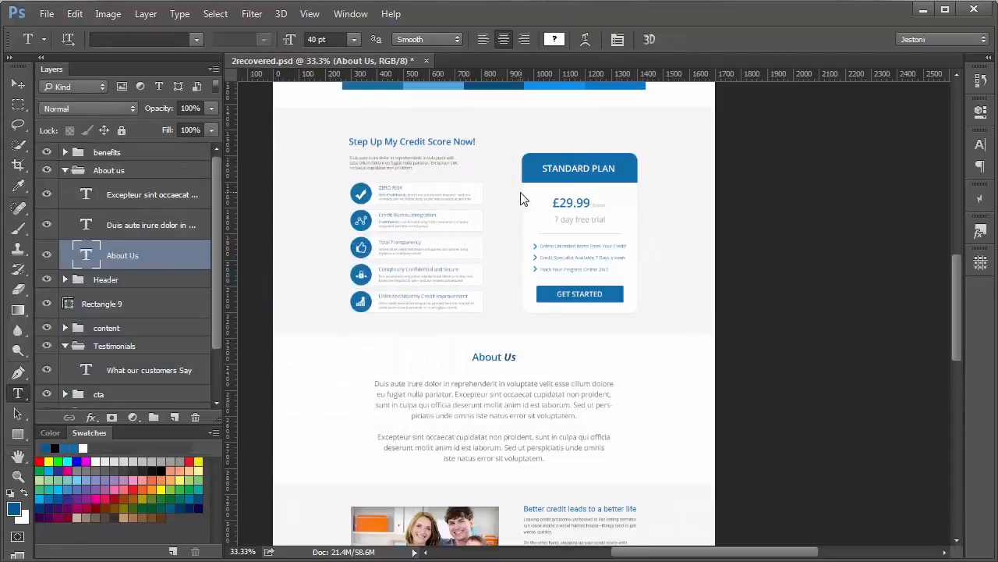
Set the words "5 Simple Steps" in the steps section heading to Bold Italic and colour them darker blue 085d96
{"action": "left_click_drag", "start_coordinate": [520, 193], "coordinate": [516, 419]}
{"action": "left_click_drag", "start_coordinate": [516, 279], "coordinate": [511, 351]}
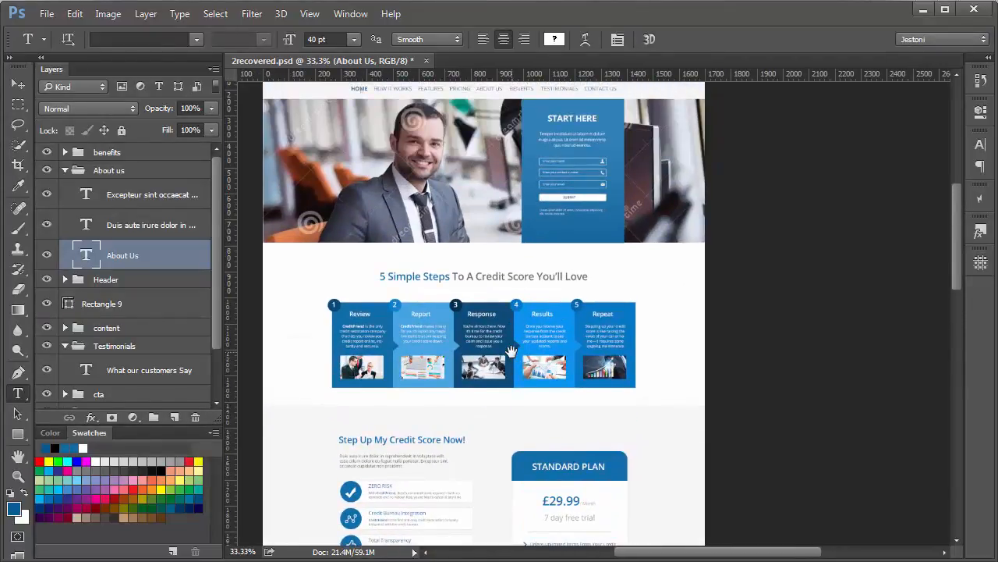
{"action": "left_click", "coordinate": [424, 276]}
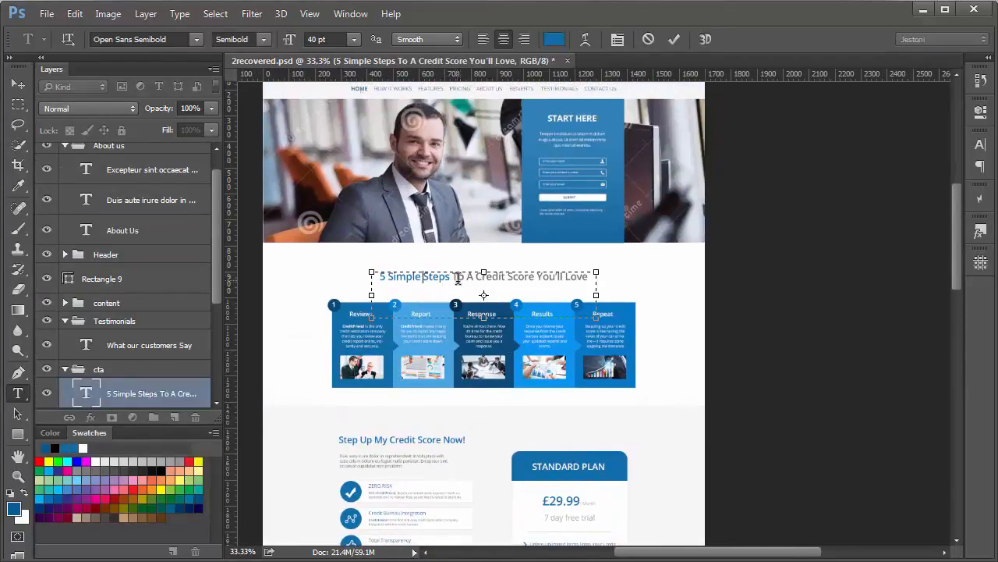
{"action": "left_click_drag", "start_coordinate": [453, 276], "coordinate": [370, 240]}
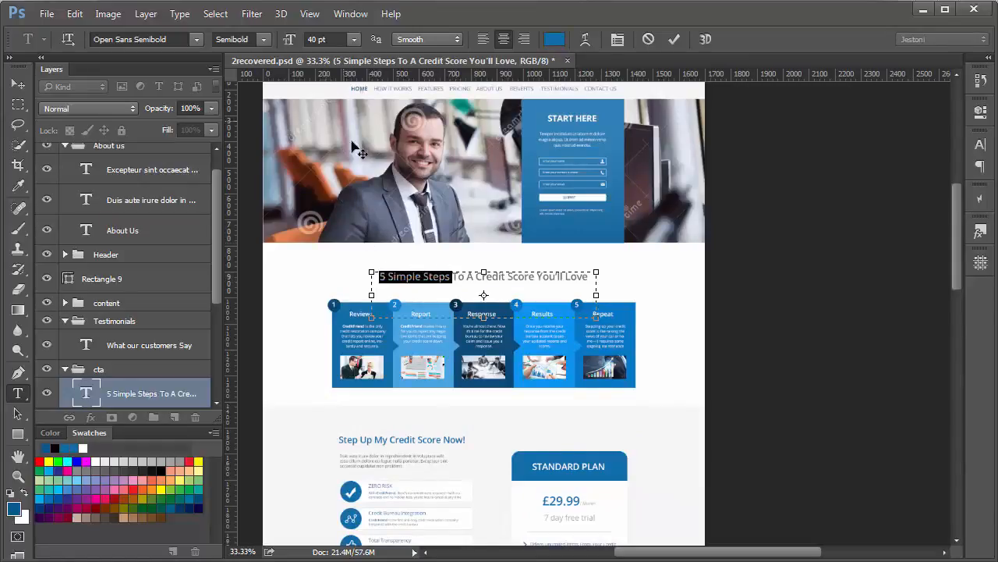
{"action": "left_click", "coordinate": [266, 40]}
{"action": "left_click", "coordinate": [291, 143]}
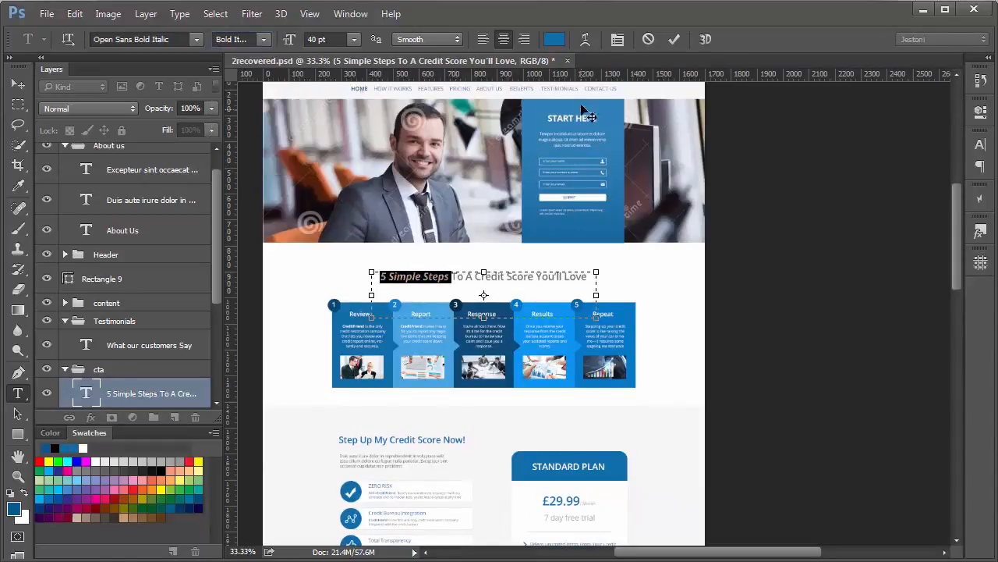
{"action": "left_click", "coordinate": [554, 39]}
{"action": "left_click_drag", "start_coordinate": [186, 163], "coordinate": [754, 152]}
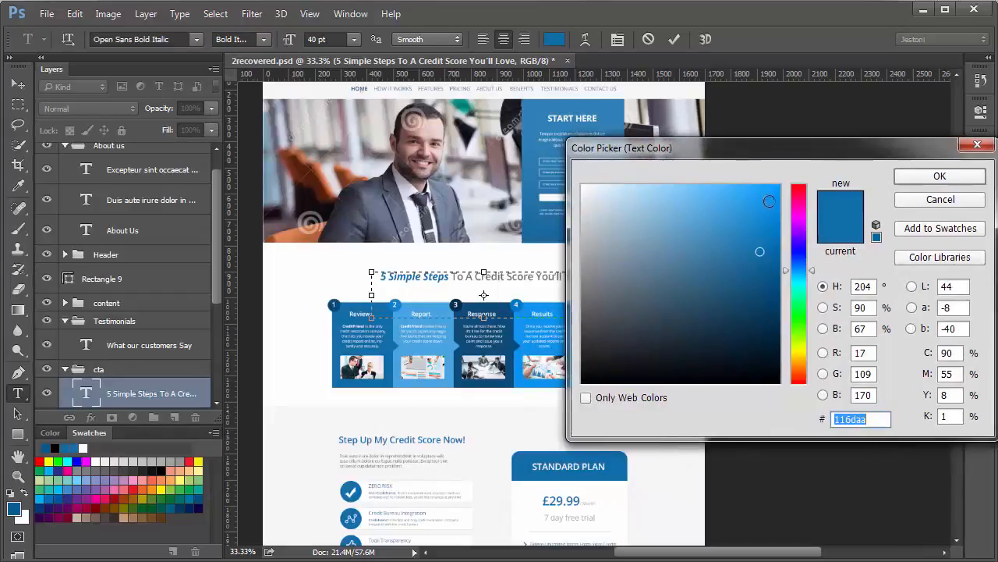
{"action": "left_click_drag", "start_coordinate": [768, 258], "coordinate": [769, 266]}
{"action": "left_click", "coordinate": [922, 184]}
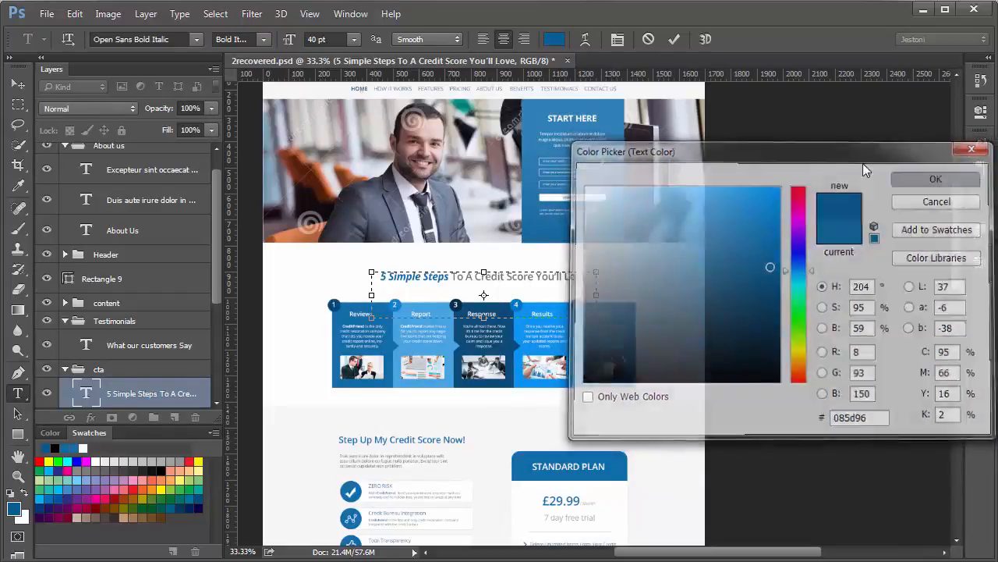
{"action": "left_click", "coordinate": [674, 42]}
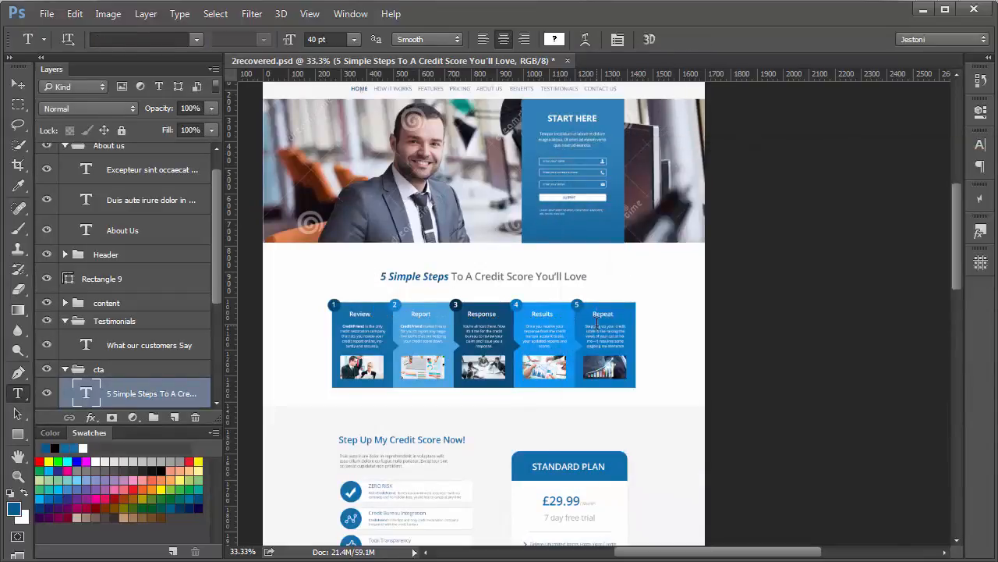
{"action": "left_click_drag", "start_coordinate": [596, 325], "coordinate": [620, 194]}
{"action": "left_click_drag", "start_coordinate": [572, 363], "coordinate": [617, 188]}
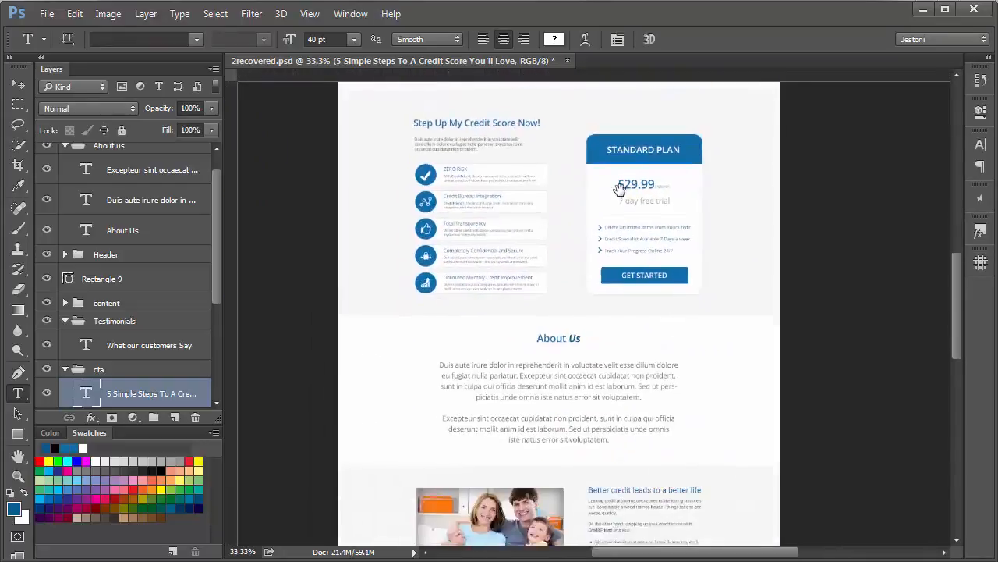
{"action": "left_click_drag", "start_coordinate": [565, 329], "coordinate": [607, 231]}
{"action": "left_click_drag", "start_coordinate": [576, 303], "coordinate": [567, 239]}
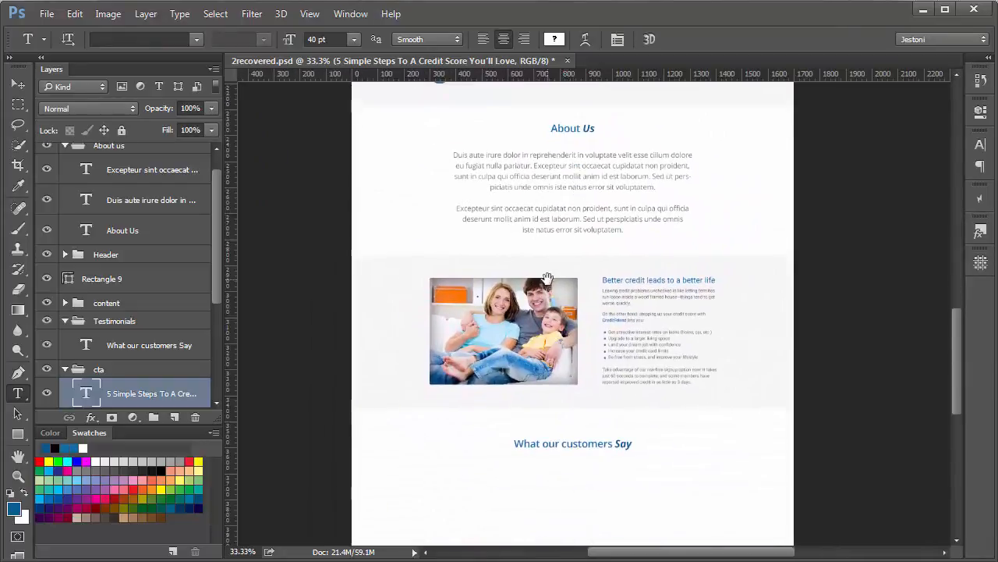
{"action": "left_click_drag", "start_coordinate": [548, 279], "coordinate": [541, 257]}
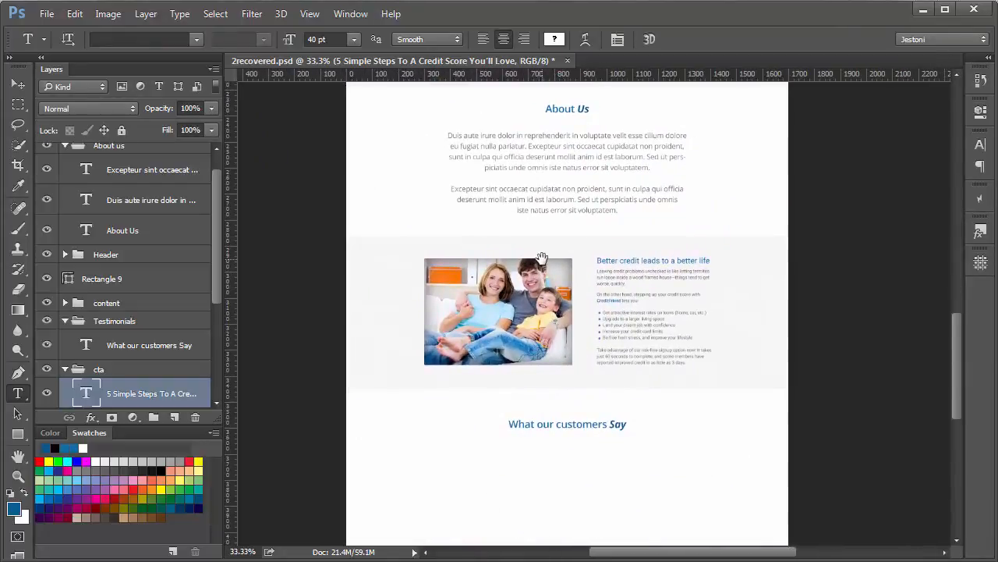
{"action": "left_click_drag", "start_coordinate": [677, 259], "coordinate": [711, 261]}
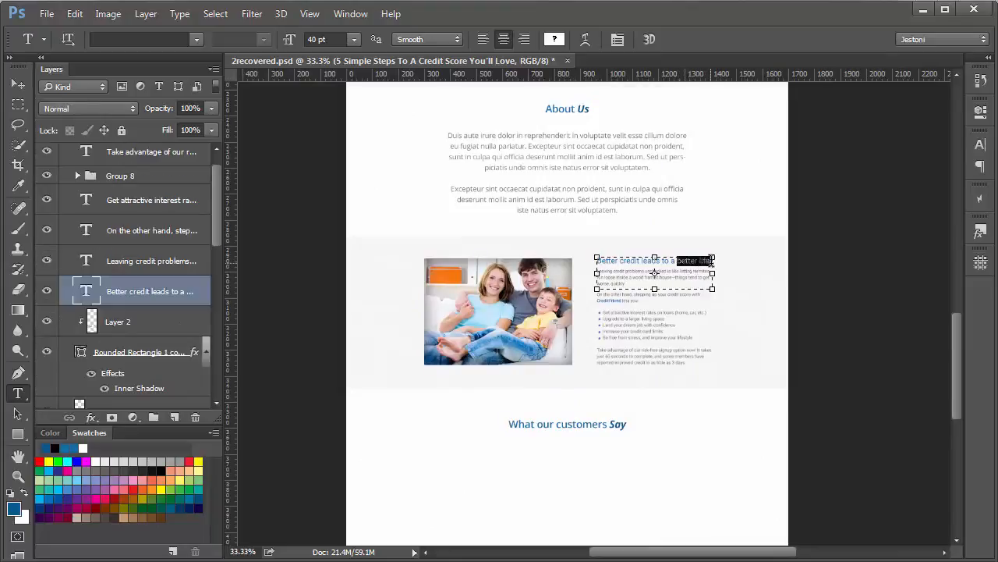
{"action": "left_click", "coordinate": [250, 39]}
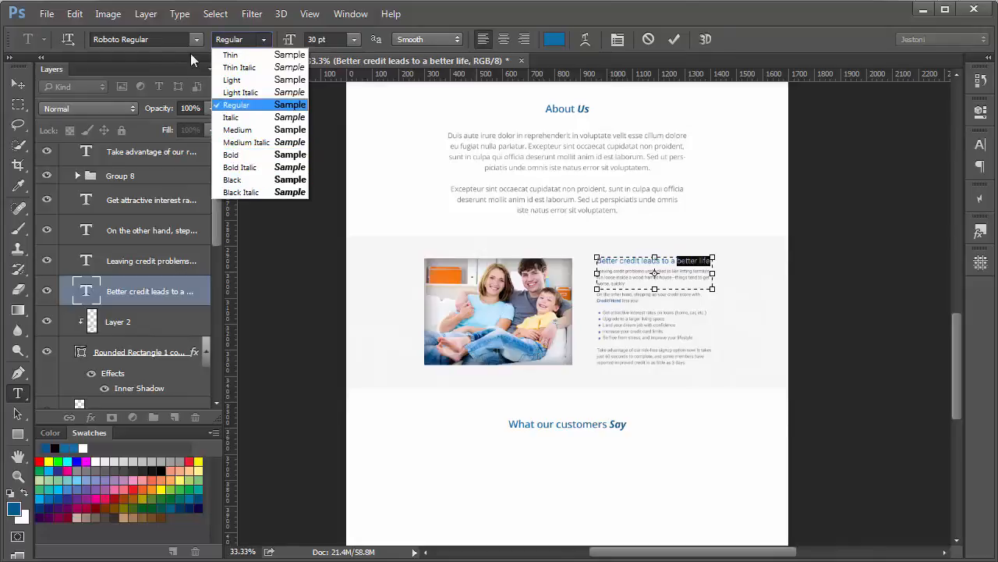
{"action": "key", "text": "Up"}
{"action": "key", "text": "Up"}
{"action": "key", "text": "Escape"}
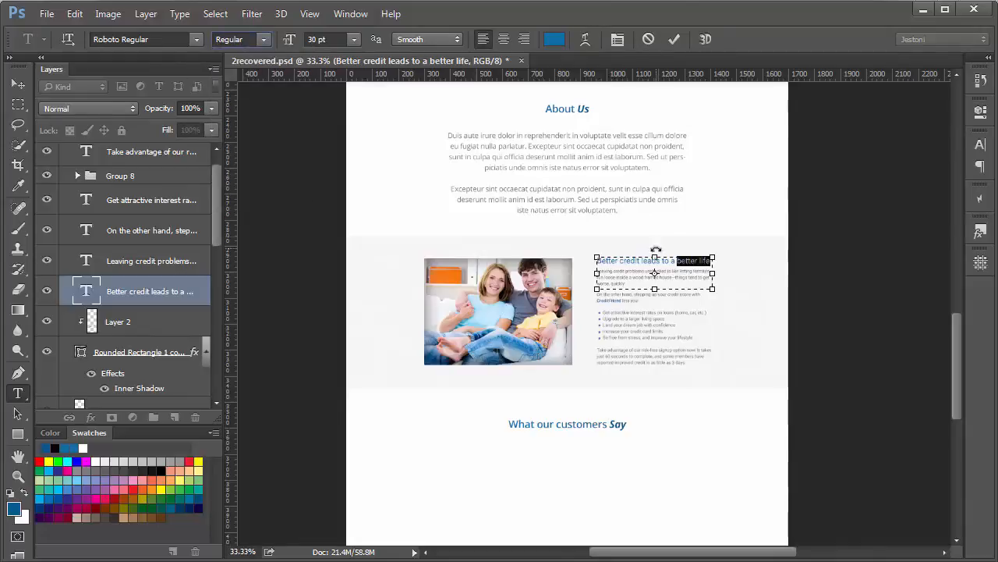
{"action": "triple_click", "coordinate": [628, 263]}
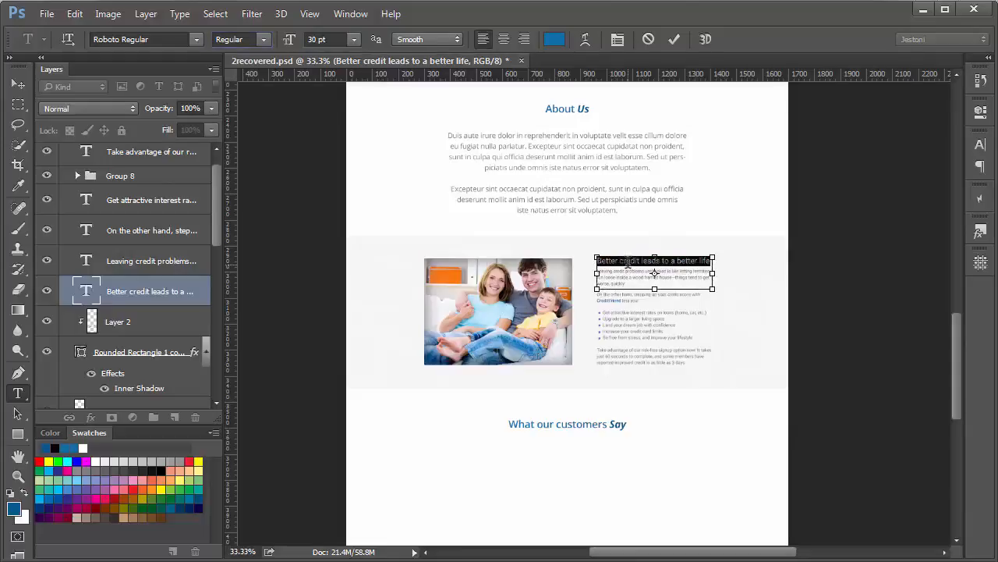
{"action": "left_click", "coordinate": [150, 41]}
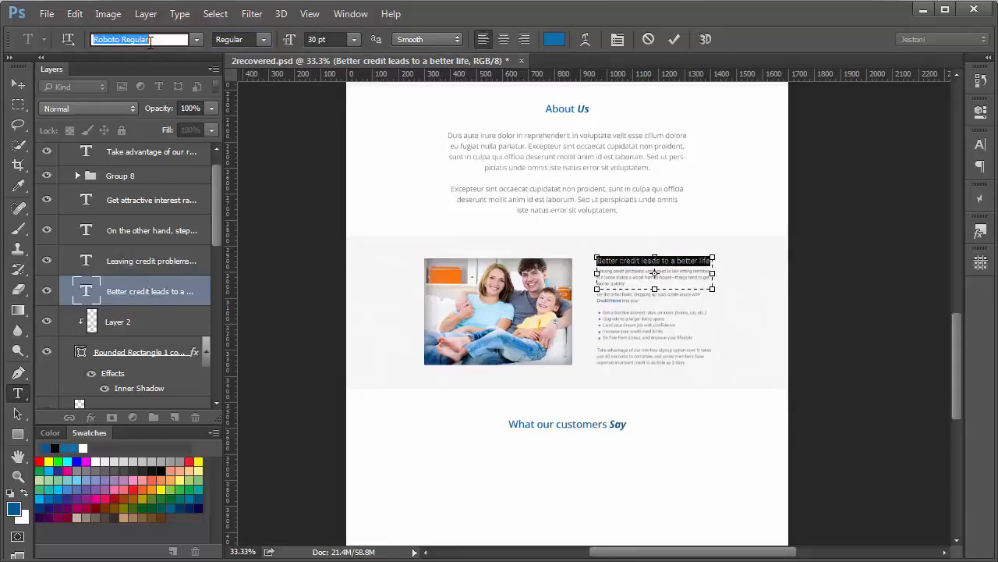
{"action": "type", "text": "open"}
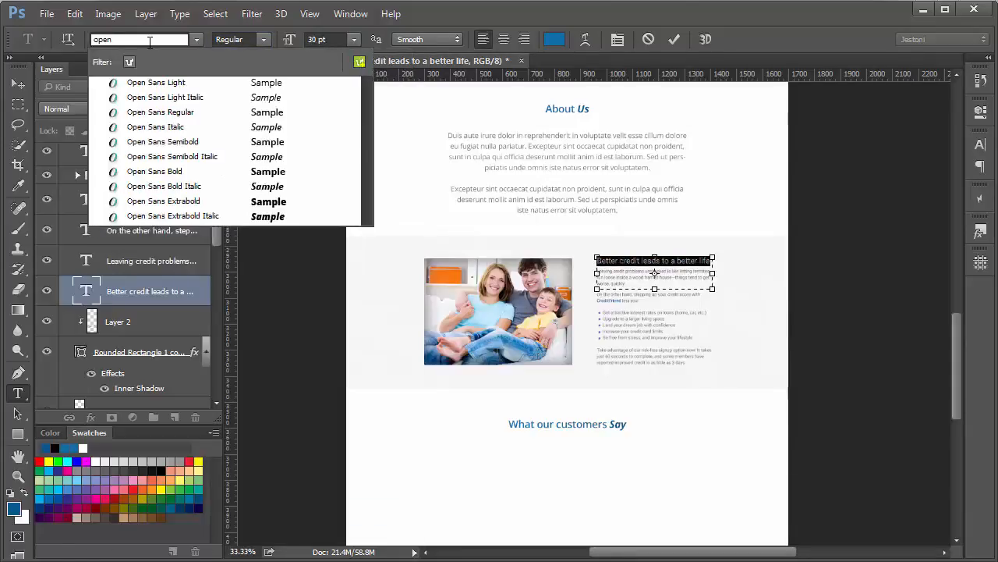
{"action": "key", "text": "Down"}
{"action": "key", "text": "Down"}
{"action": "key", "text": "Down"}
{"action": "key", "text": "Down"}
{"action": "key", "text": "Down"}
{"action": "key", "text": "Down"}
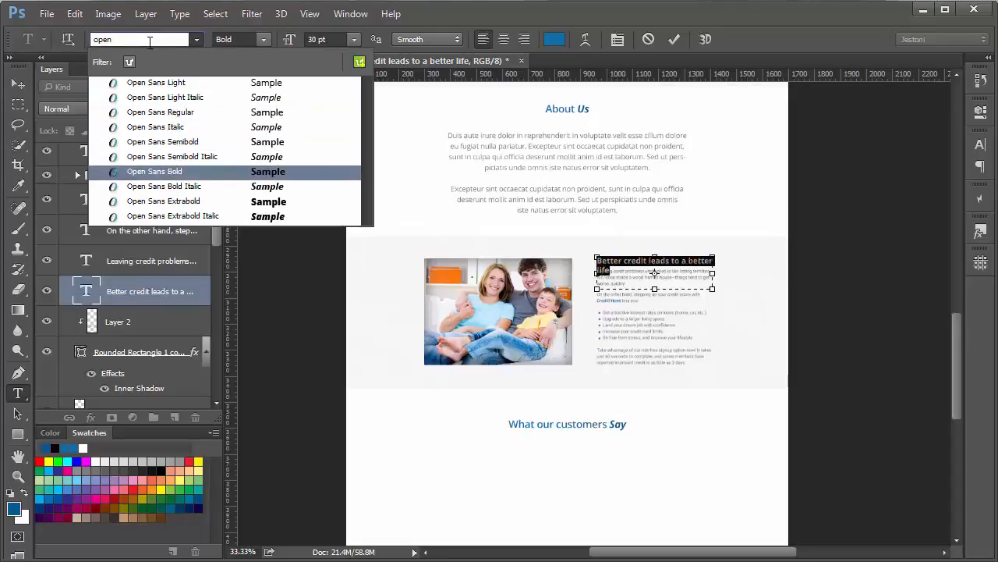
{"action": "key", "text": "Up"}
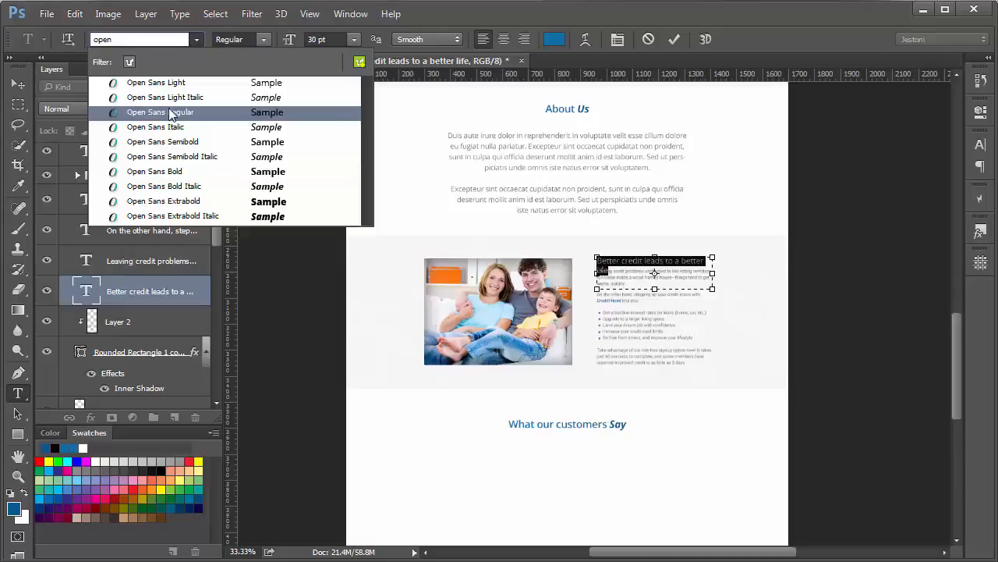
{"action": "key", "text": "Escape"}
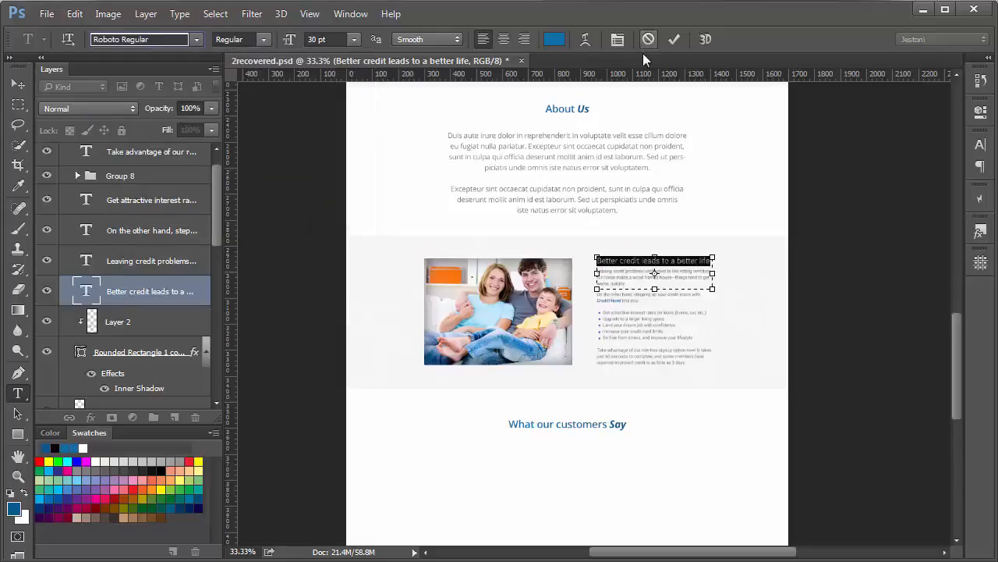
{"action": "left_click", "coordinate": [648, 39]}
{"action": "left_click", "coordinate": [581, 134]}
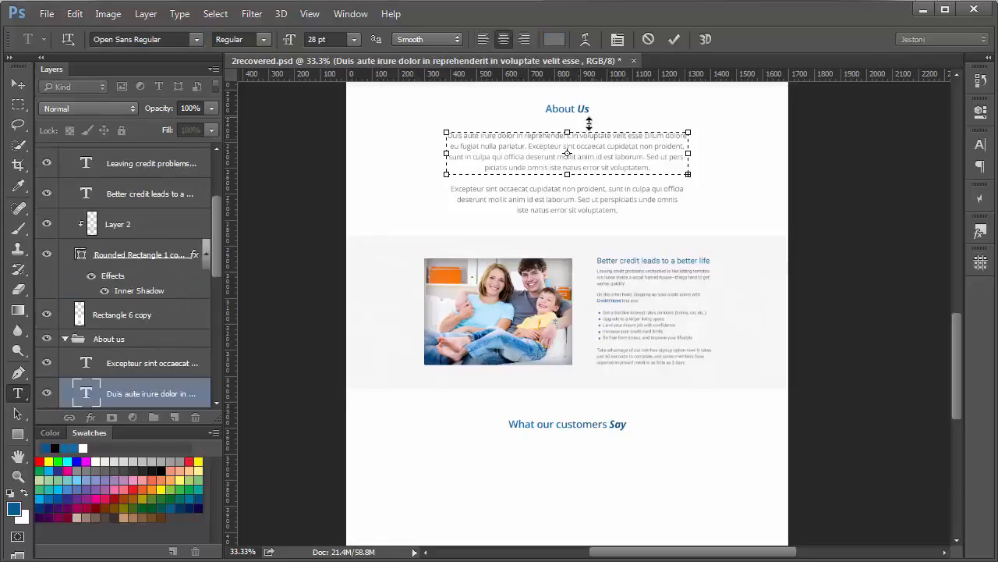
{"action": "left_click", "coordinate": [650, 39]}
{"action": "left_click", "coordinate": [584, 108]}
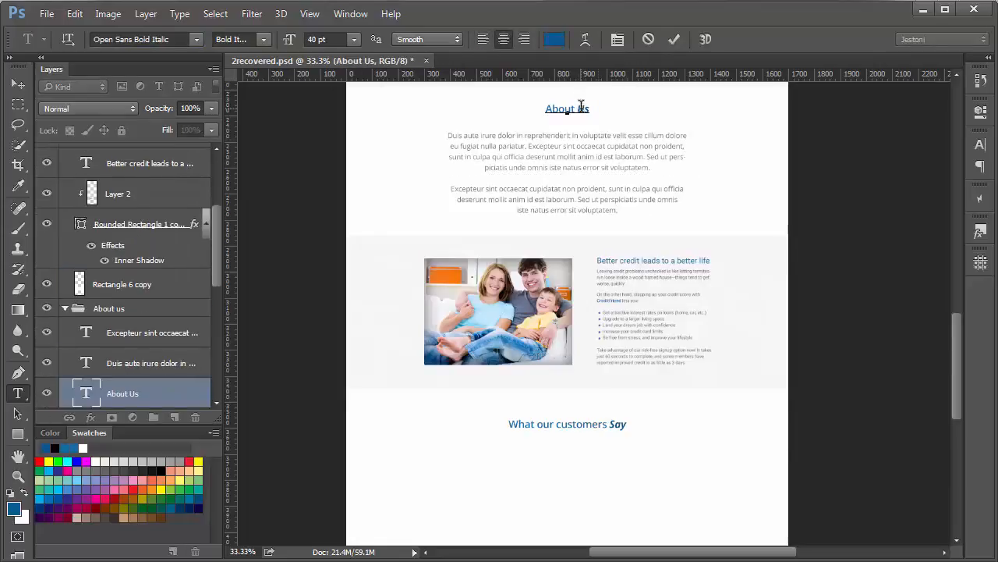
{"action": "left_click", "coordinate": [650, 39]}
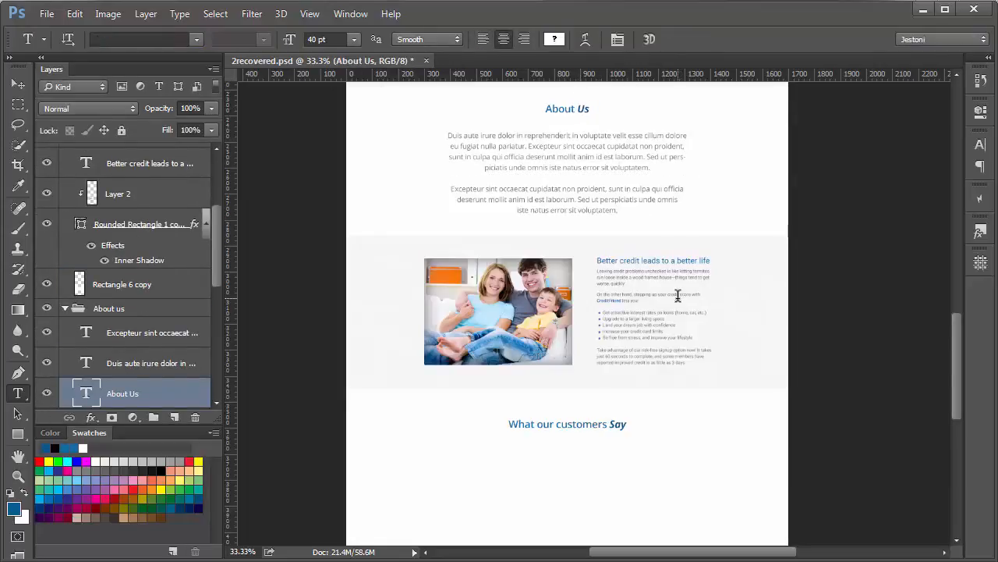
Show the guides and set the whole "Better credit leads to a better life" heading to Open Sans Regular at 28 pt
{"action": "scroll", "coordinate": [678, 295], "scroll_direction": "up", "scroll_amount": 1}
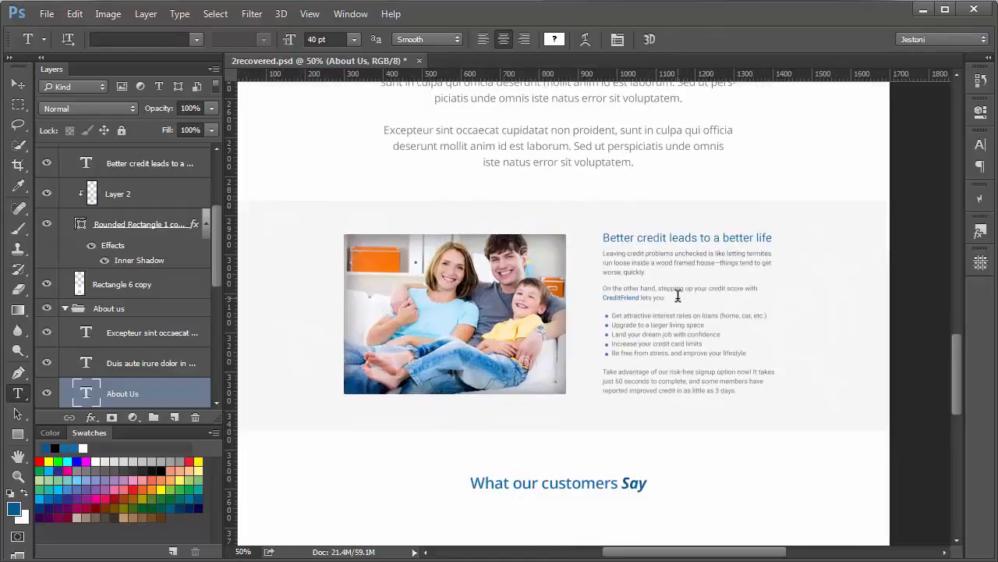
{"action": "left_click", "coordinate": [689, 238]}
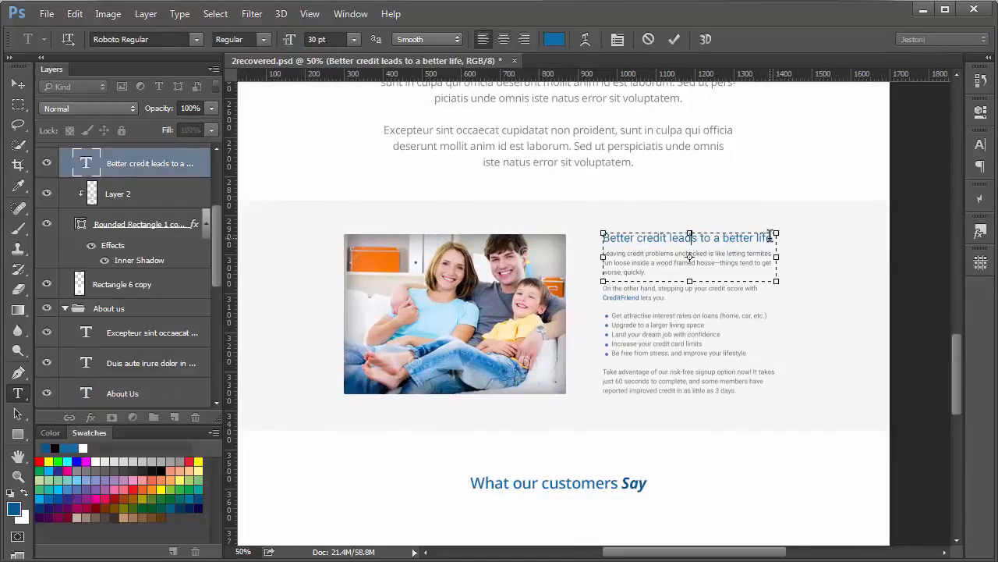
{"action": "key", "text": "ctrl+semicolon"}
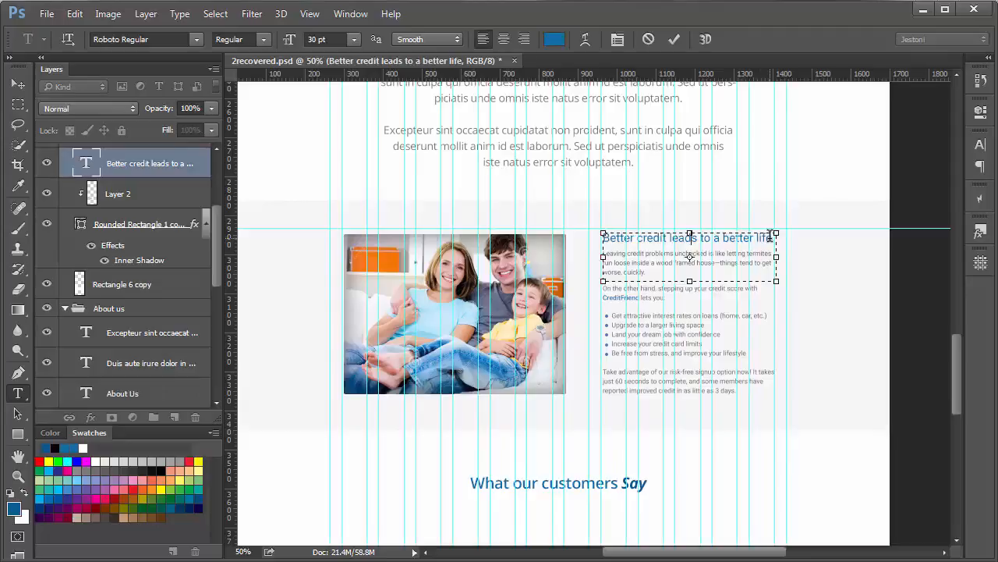
{"action": "key", "text": "ctrl+a"}
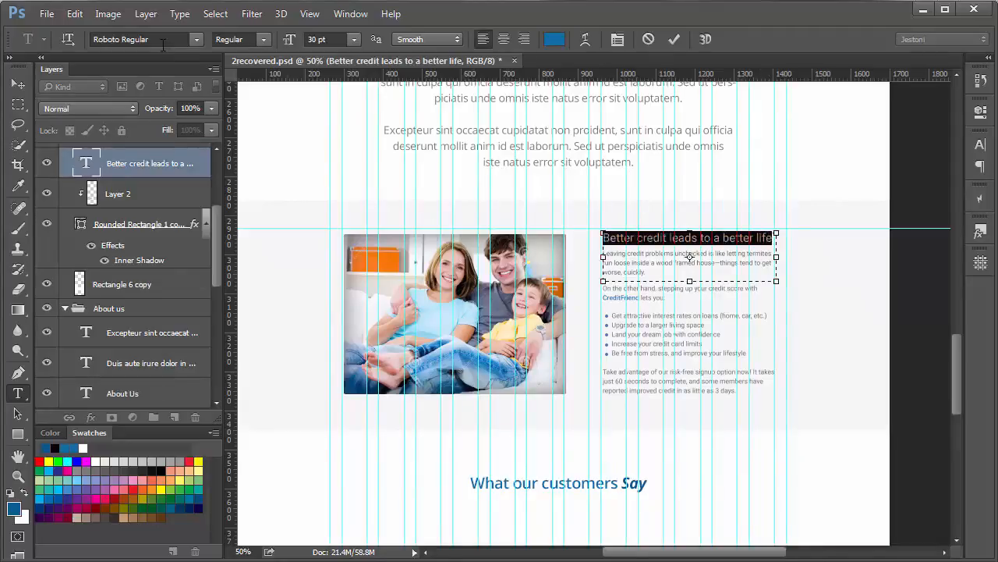
{"action": "left_click", "coordinate": [163, 43]}
{"action": "type", "text": "ope"}
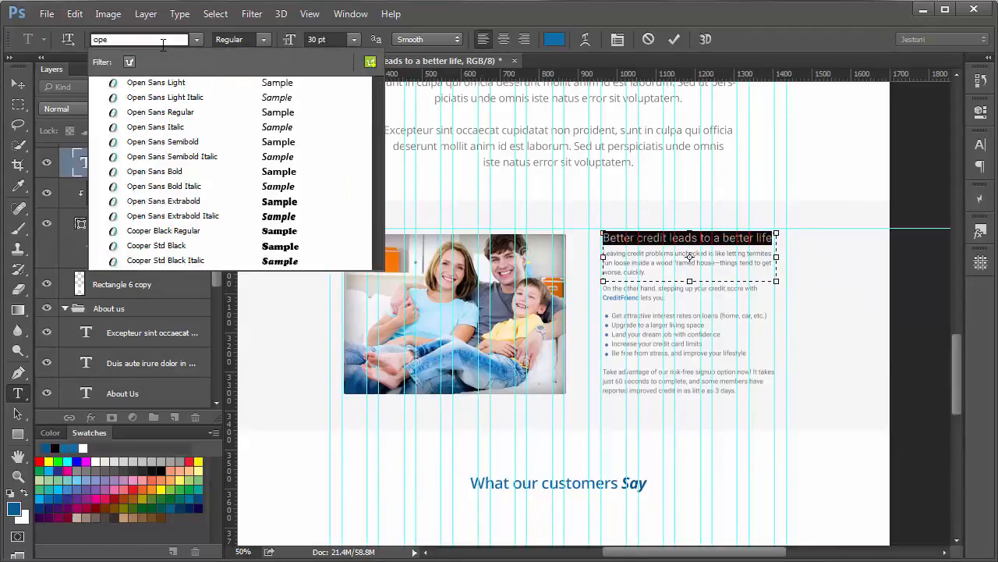
{"action": "left_click", "coordinate": [156, 112]}
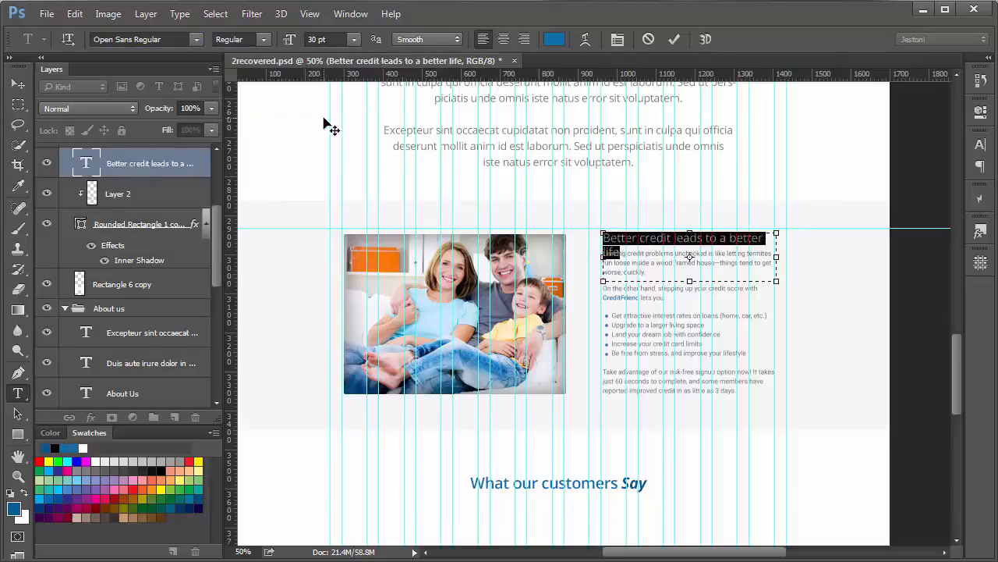
{"action": "left_click_drag", "start_coordinate": [294, 44], "coordinate": [292, 44]}
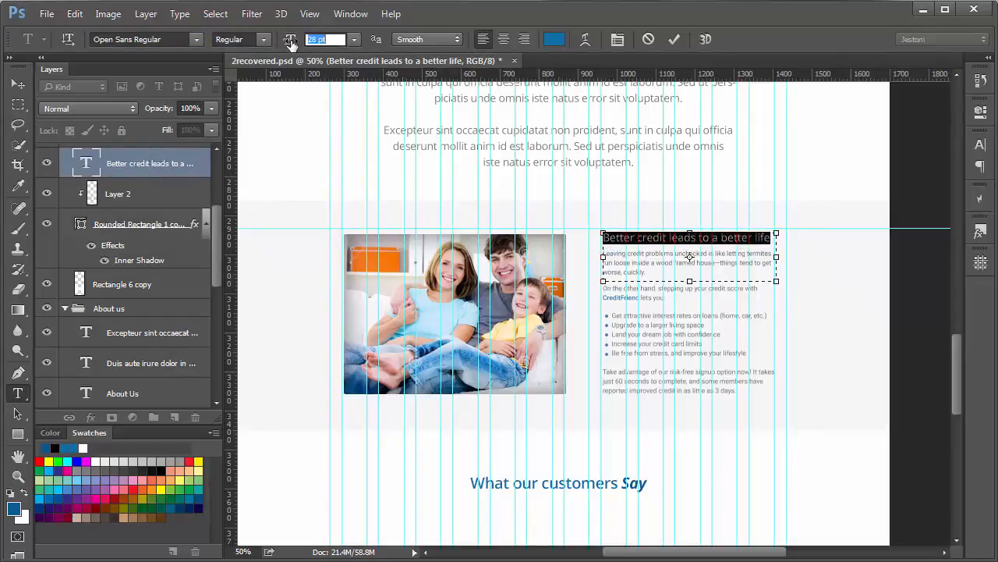
Set the words "better life" in the benefits heading to Semibold Italic and colour them darker blue 025185
{"action": "left_click", "coordinate": [730, 241]}
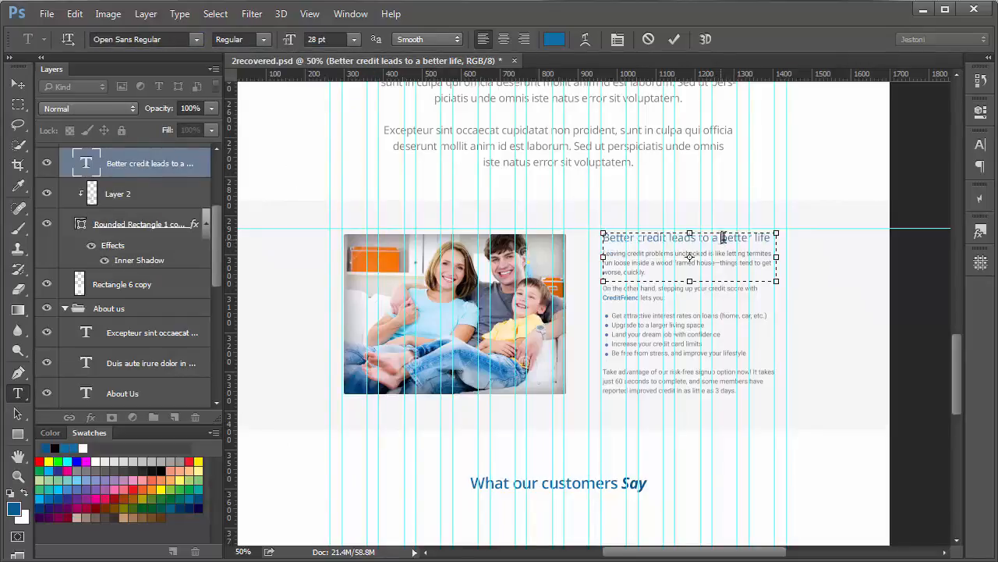
{"action": "left_click_drag", "start_coordinate": [721, 237], "coordinate": [772, 238]}
{"action": "left_click", "coordinate": [263, 40]}
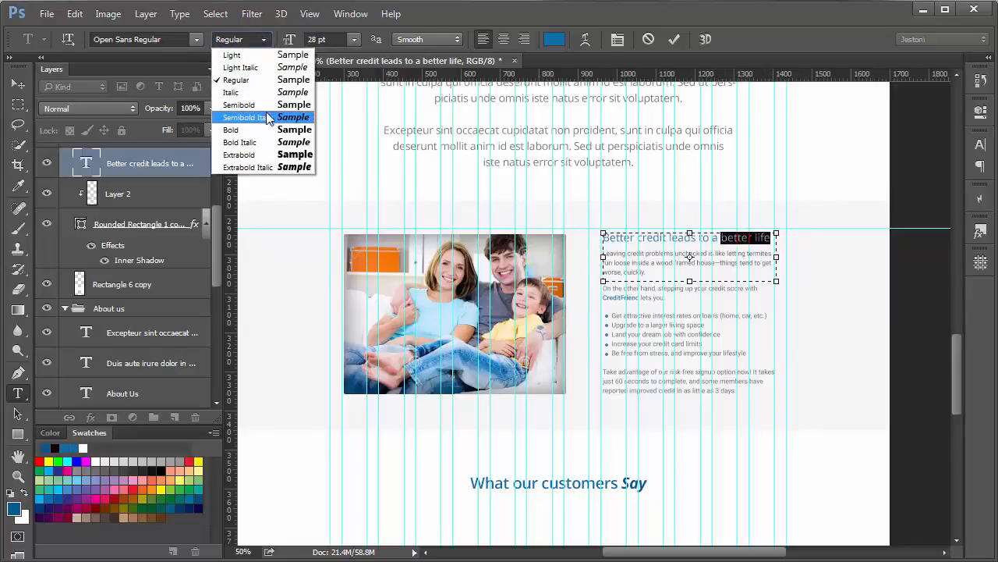
{"action": "left_click", "coordinate": [268, 117]}
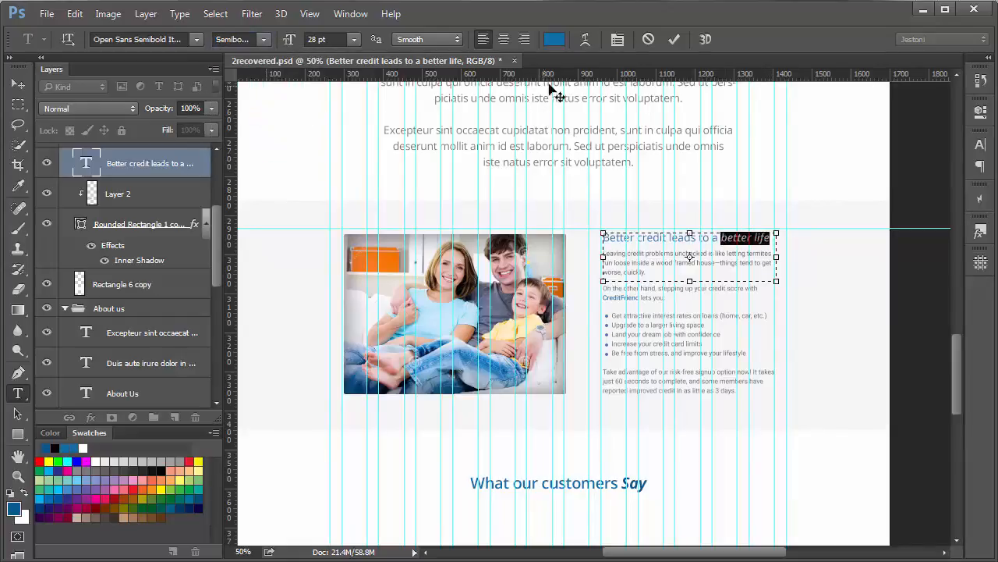
{"action": "left_click", "coordinate": [555, 39]}
{"action": "left_click_drag", "start_coordinate": [765, 263], "coordinate": [778, 272]}
{"action": "left_click_drag", "start_coordinate": [764, 145], "coordinate": [312, 147]}
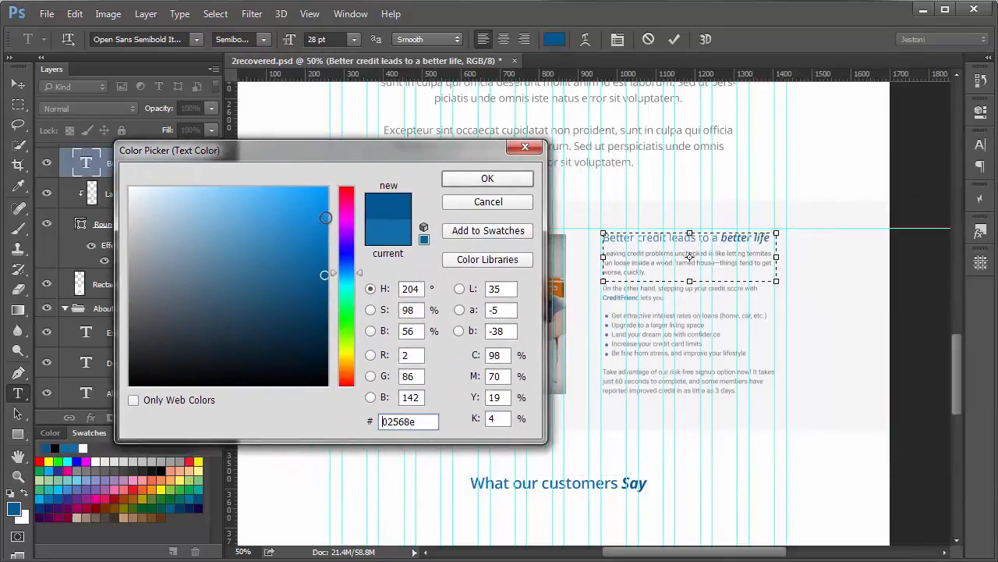
{"action": "left_click_drag", "start_coordinate": [324, 275], "coordinate": [324, 282]}
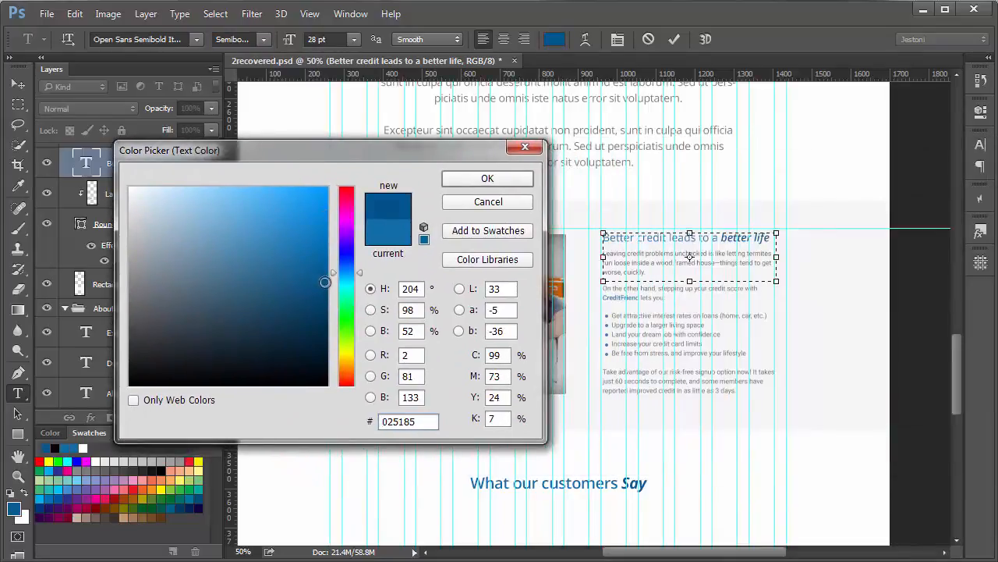
{"action": "left_click", "coordinate": [468, 187]}
{"action": "left_click", "coordinate": [674, 39]}
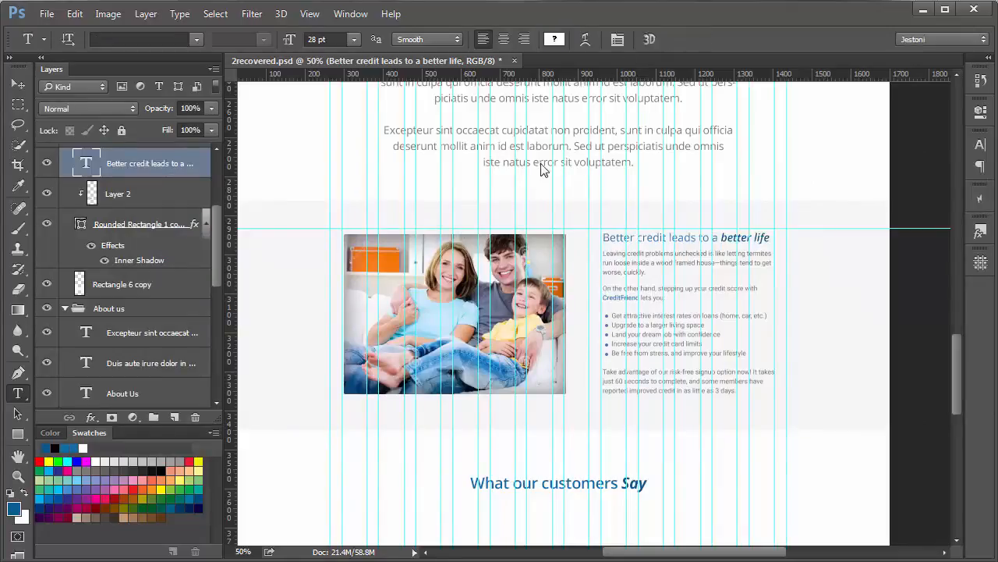
{"action": "left_click_drag", "start_coordinate": [542, 166], "coordinate": [486, 239]}
{"action": "left_click_drag", "start_coordinate": [470, 339], "coordinate": [475, 318]}
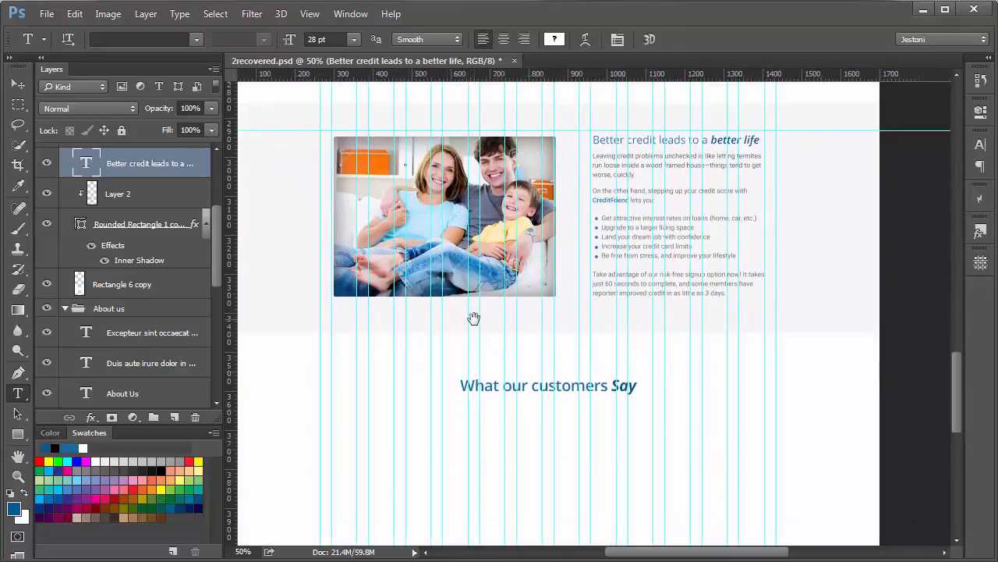